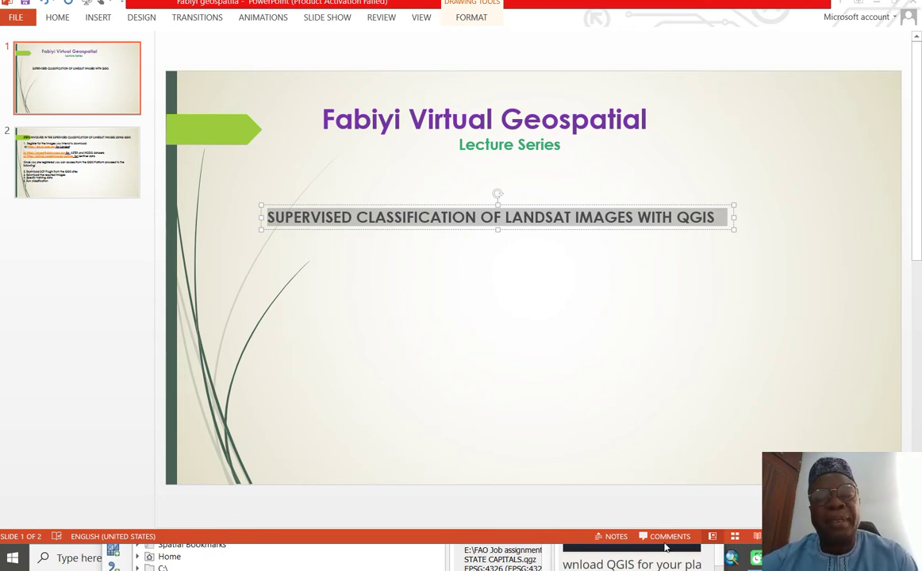
Step: Show the second slide, which lists the steps for supervised classification of Landsat images
left_click(126, 179)
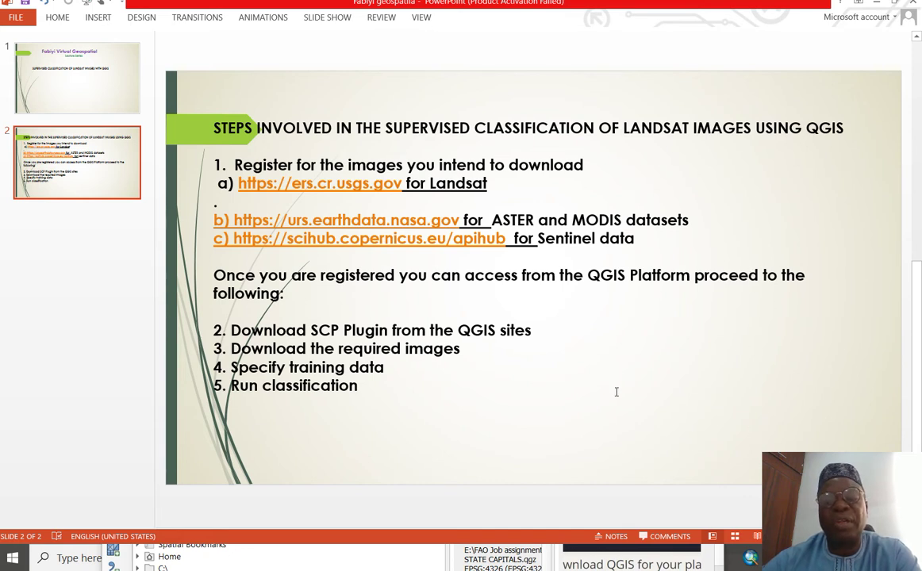
left_click(557, 355)
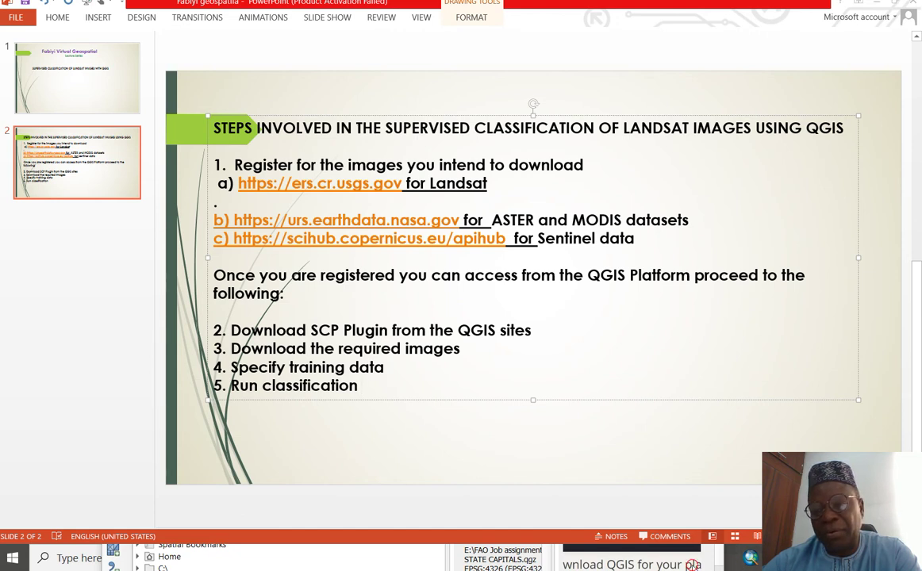
Step: Switch to a maximized QGIS window and start a new empty project with a narrower Browser panel
left_click(629, 512)
left_click_drag(541, 395, 597, 58)
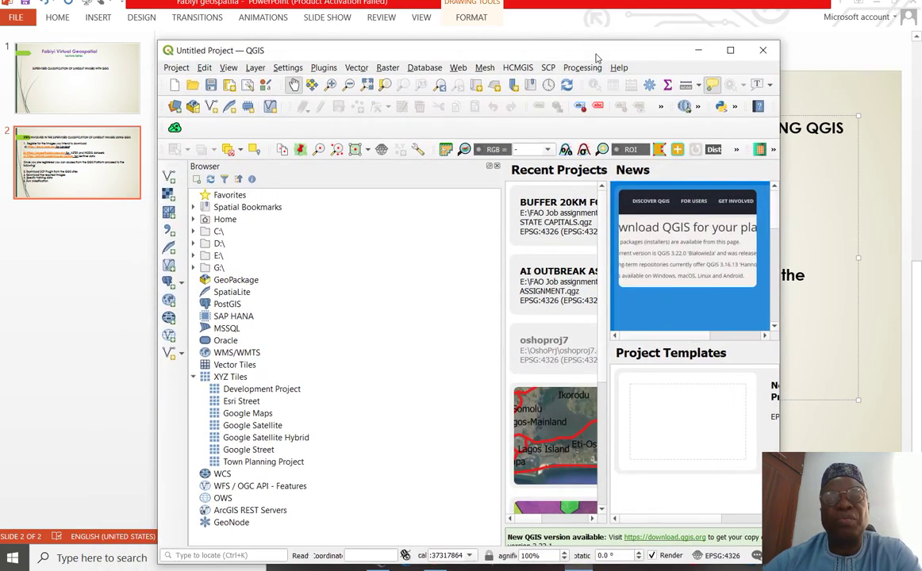
left_click(731, 50)
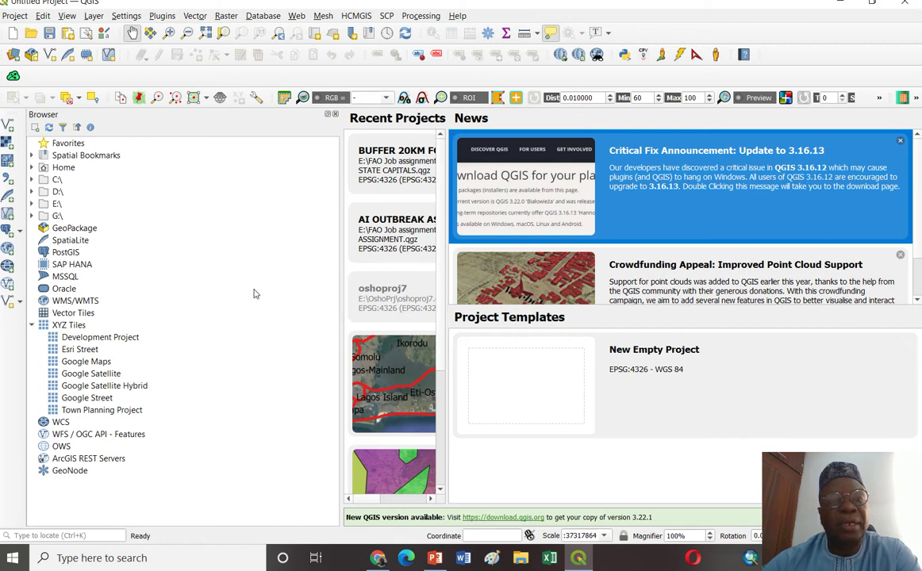
left_click(14, 33)
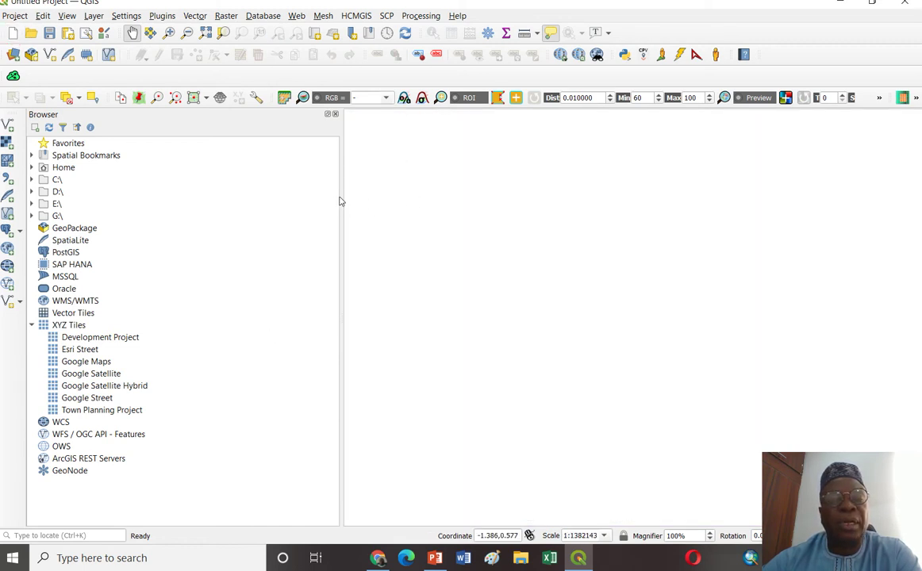
left_click_drag(341, 196, 217, 182)
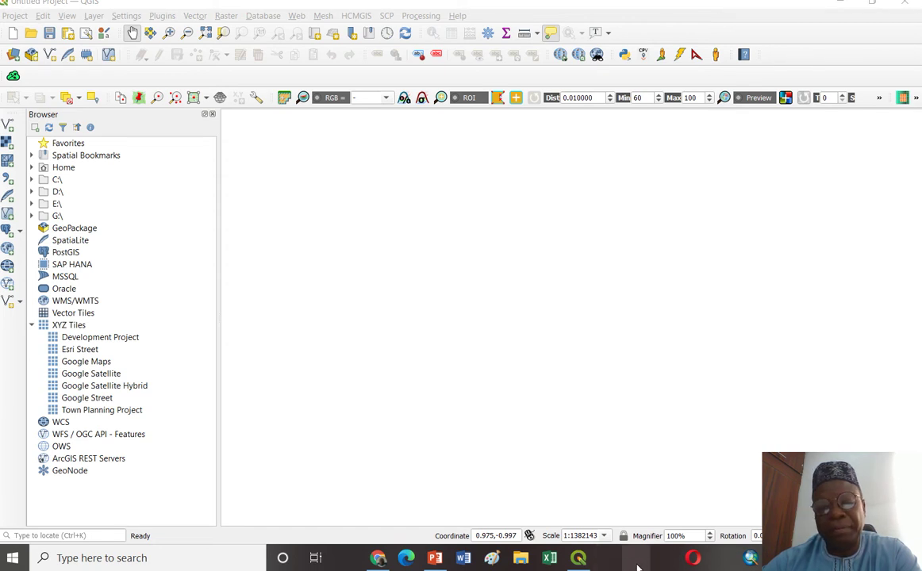
left_click(636, 566)
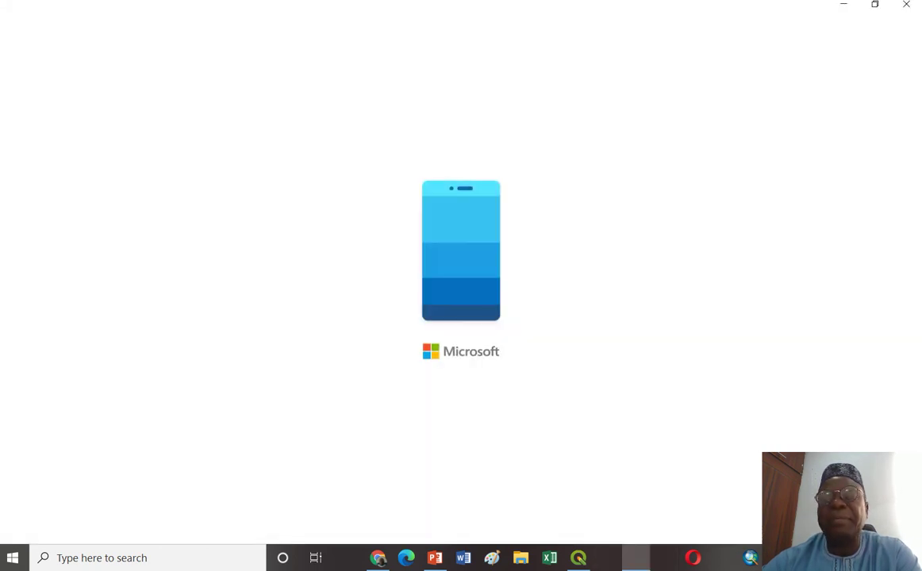
left_click(906, 4)
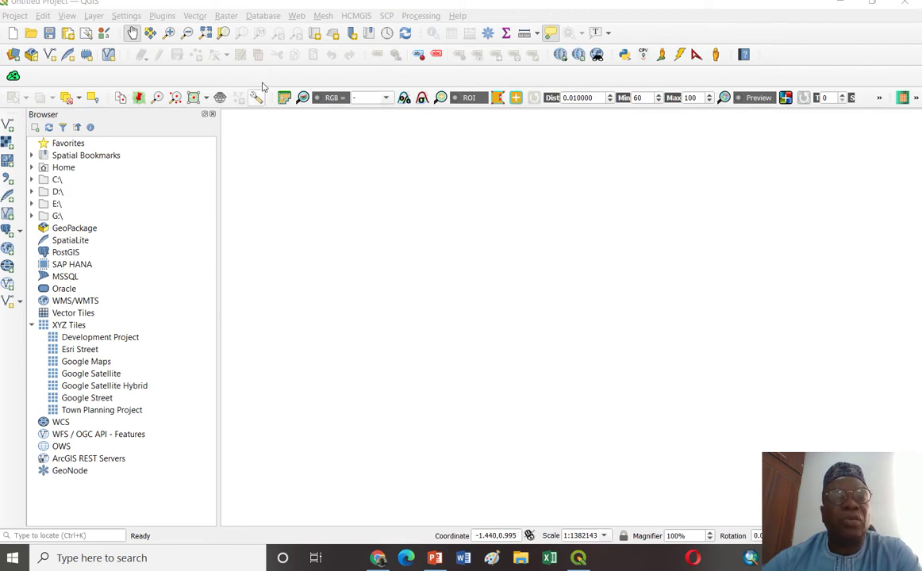
Step: Search the installed plugins for "scp" and view the Semi-Automatic Classification Plugin's details
left_click(159, 16)
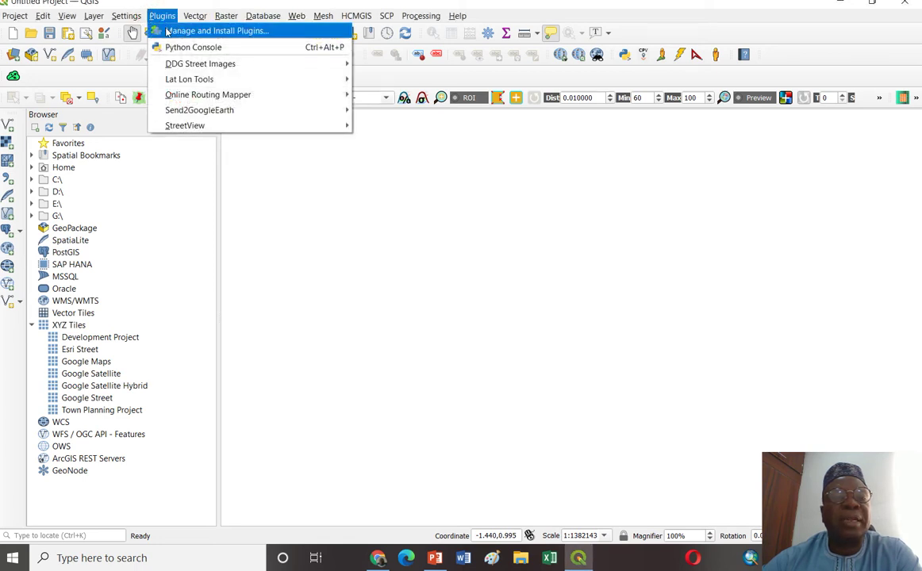
left_click(219, 31)
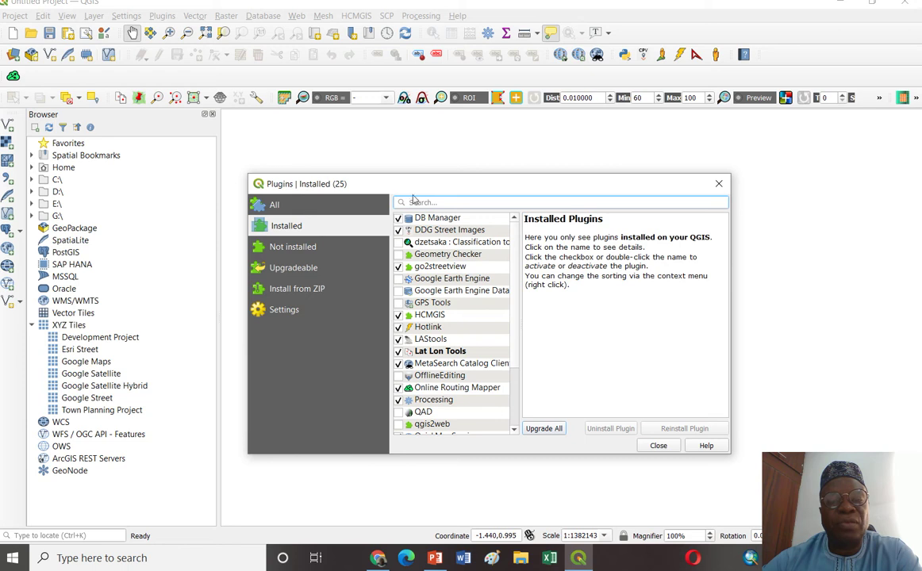
left_click(437, 200)
type("scp")
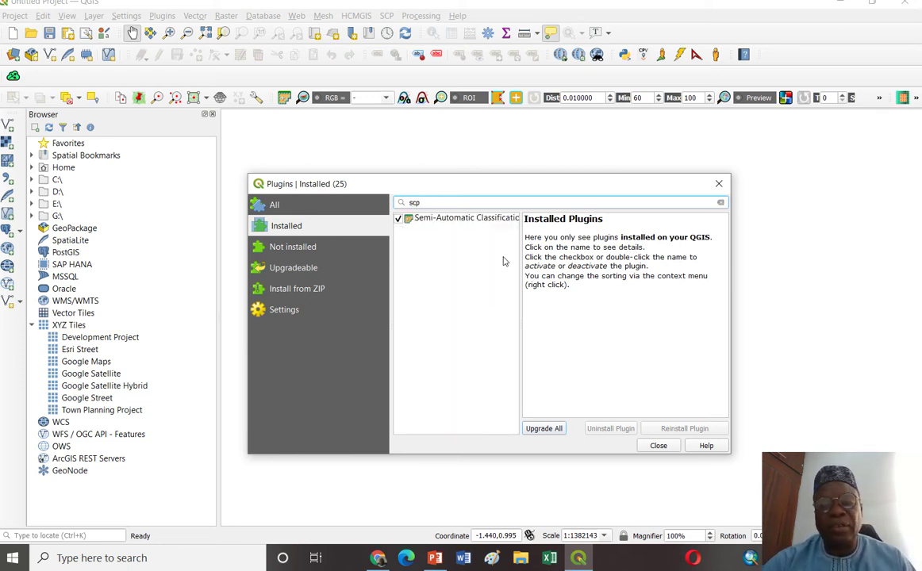
left_click(462, 221)
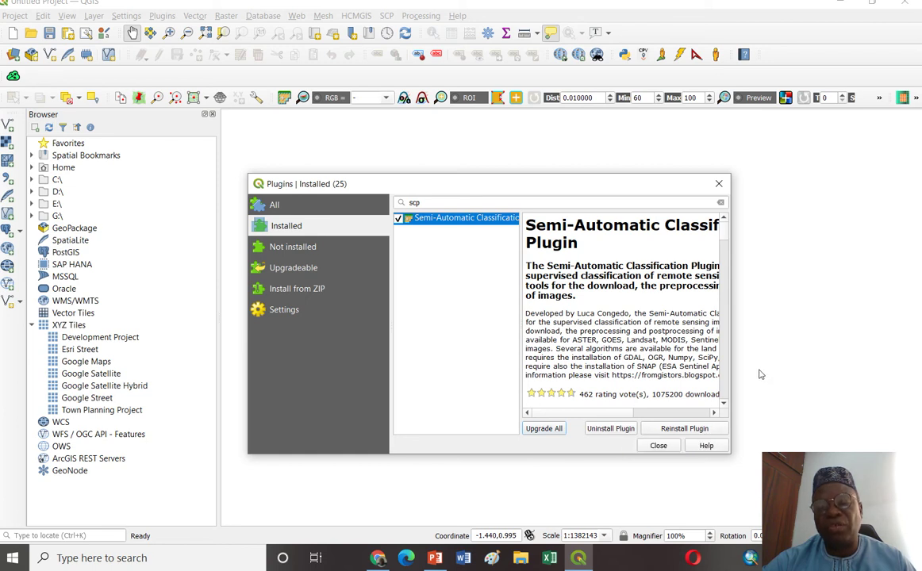
left_click(661, 447)
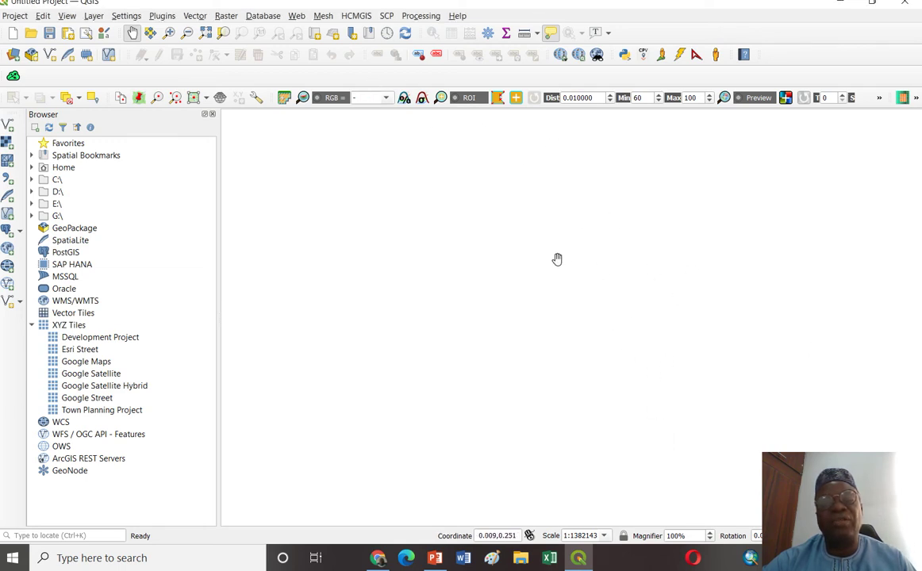
Step: Open the Semi-Automatic Classification Plugin's product download tool and examine the Landsat, ASTER/MODIS and Sentinel login data in a widened window
left_click(386, 15)
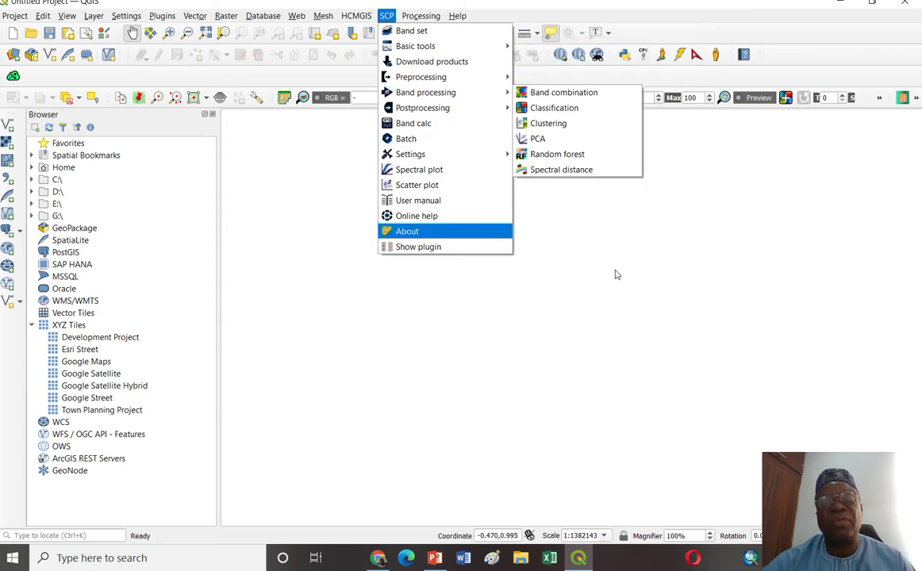
left_click(766, 17)
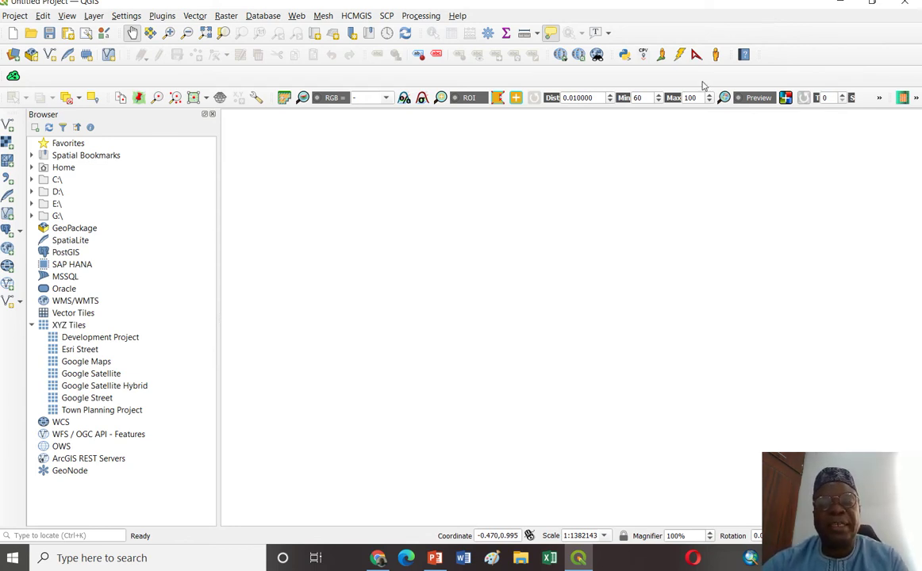
left_click(386, 16)
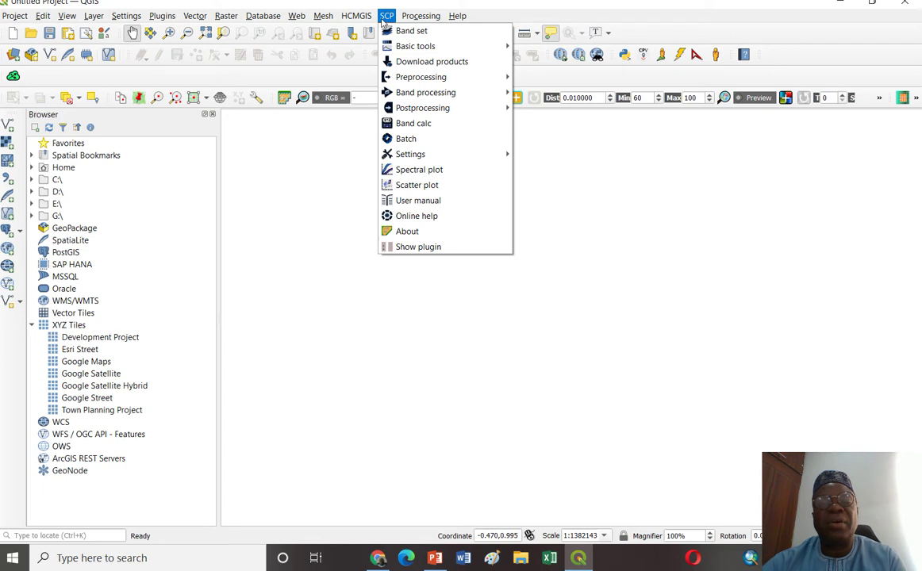
mouse_move(395, 46)
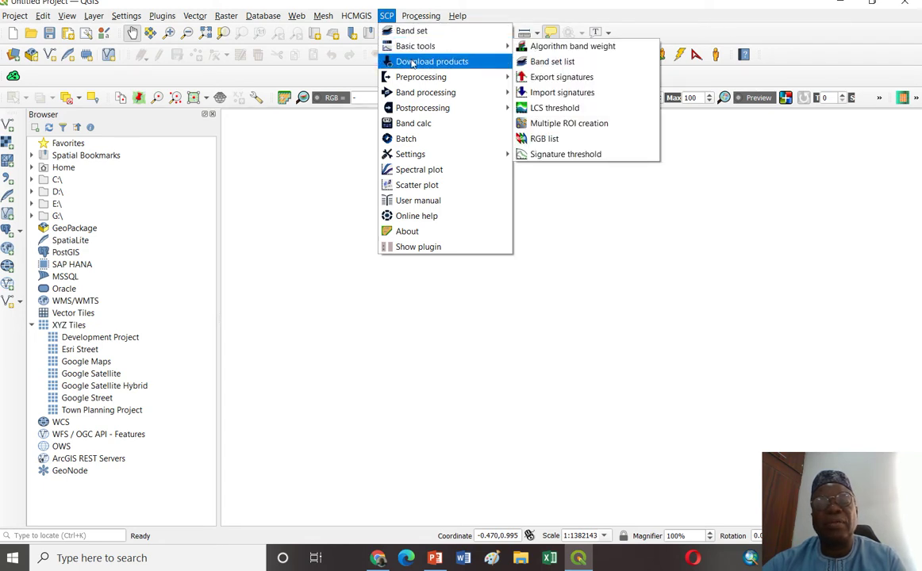
left_click(413, 63)
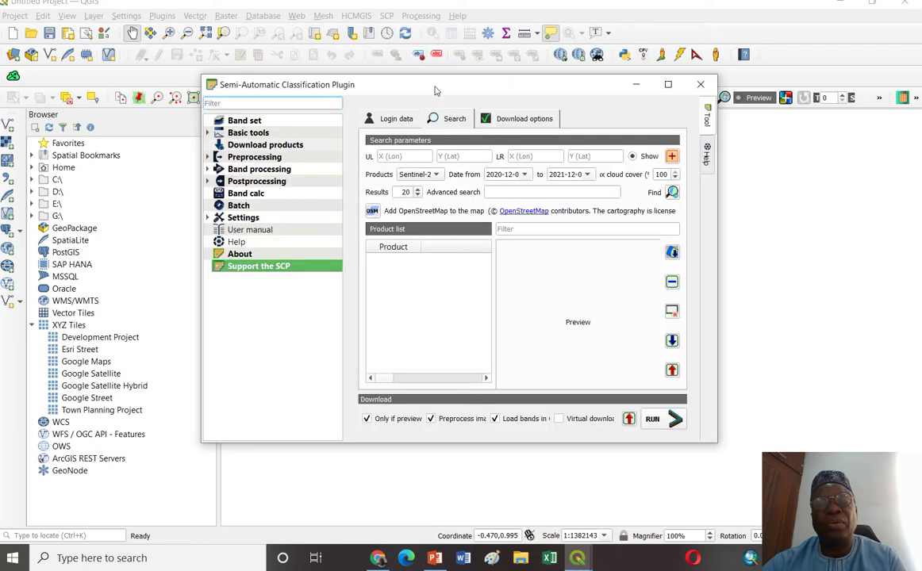
left_click_drag(427, 83, 363, 43)
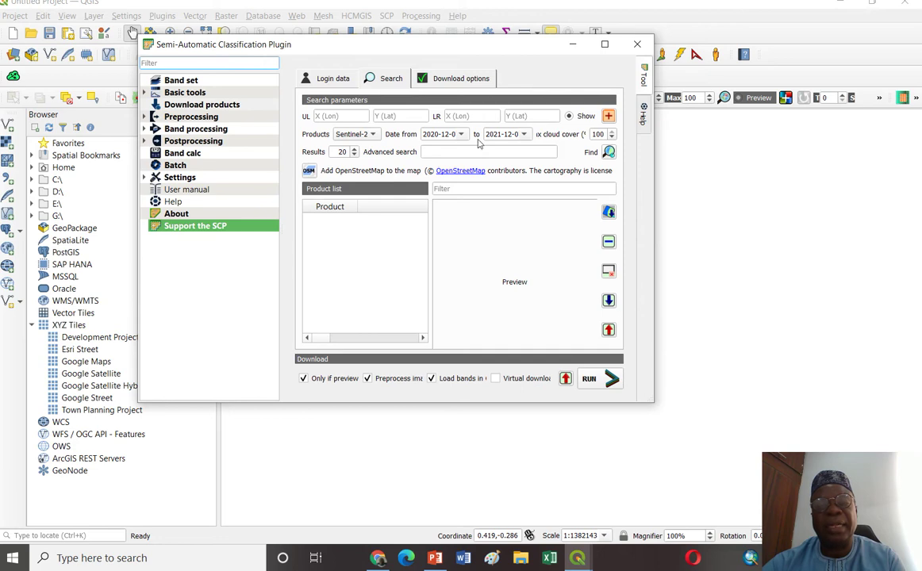
left_click_drag(384, 46, 606, 59)
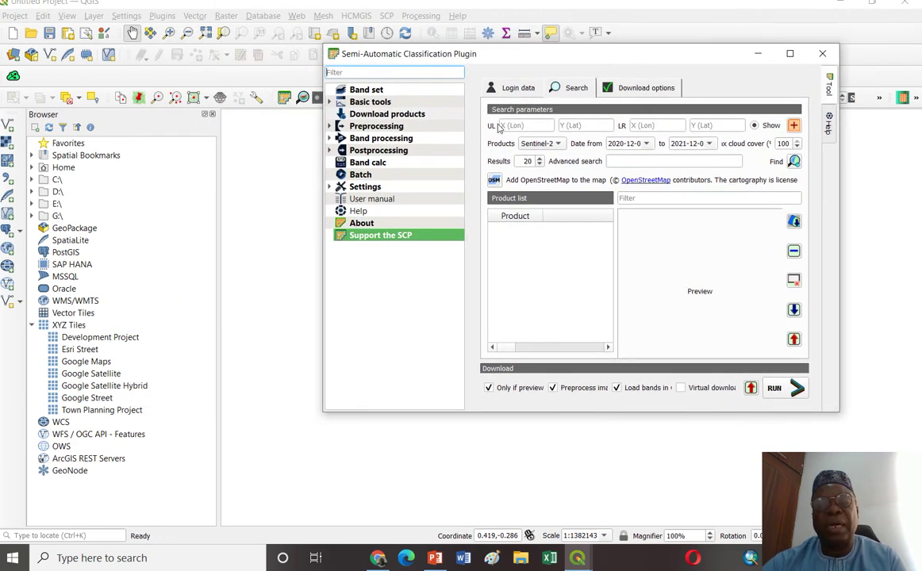
left_click(518, 88)
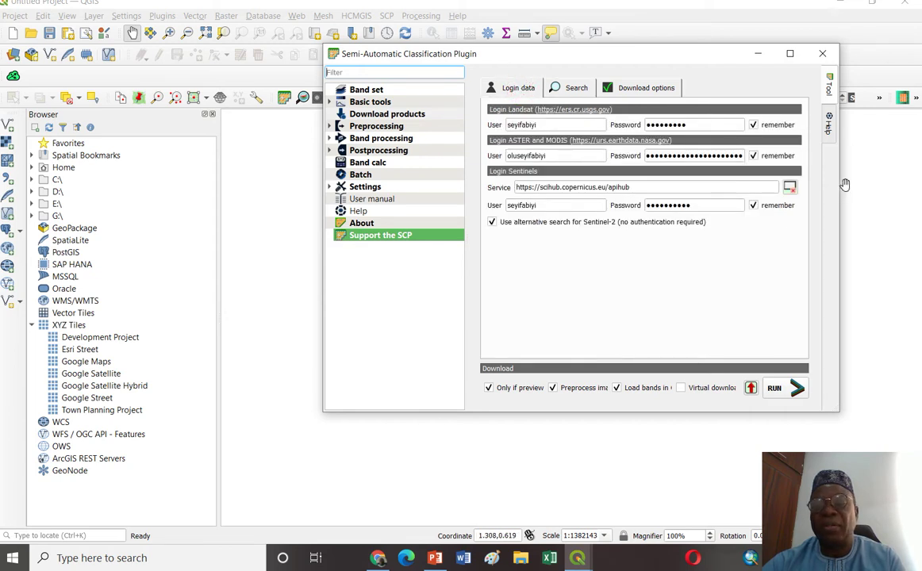
left_click_drag(840, 180, 897, 180)
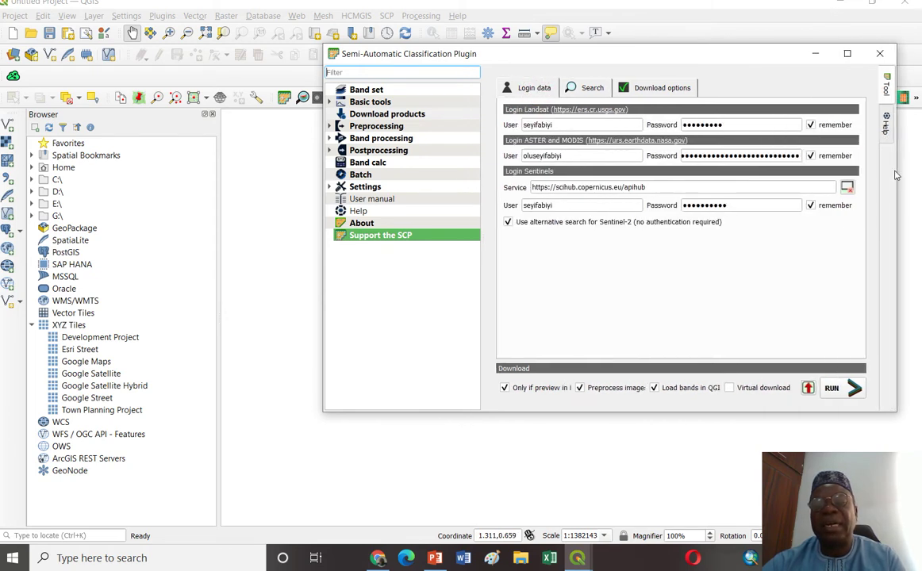
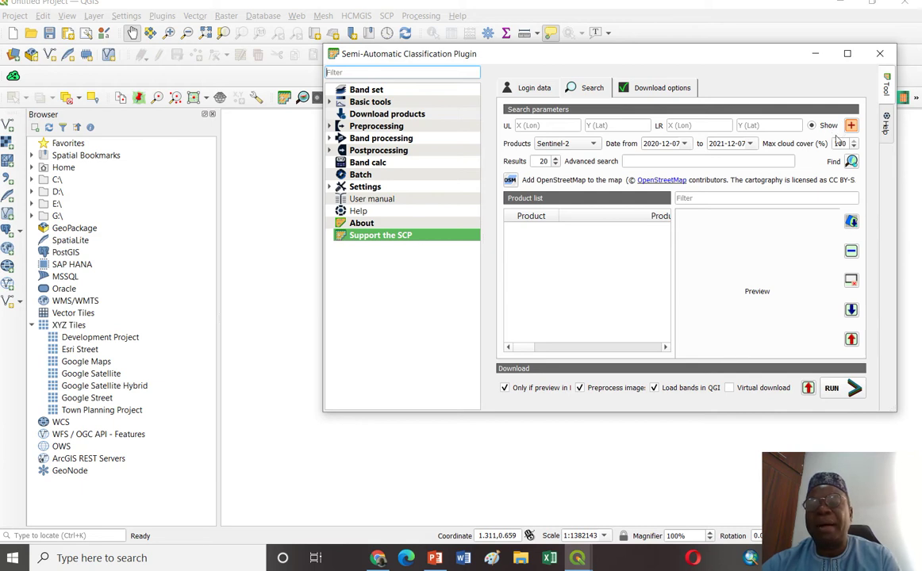
Step: Add the Google Maps and Google Satellite XYZ tile layers to the project
left_click(259, 246)
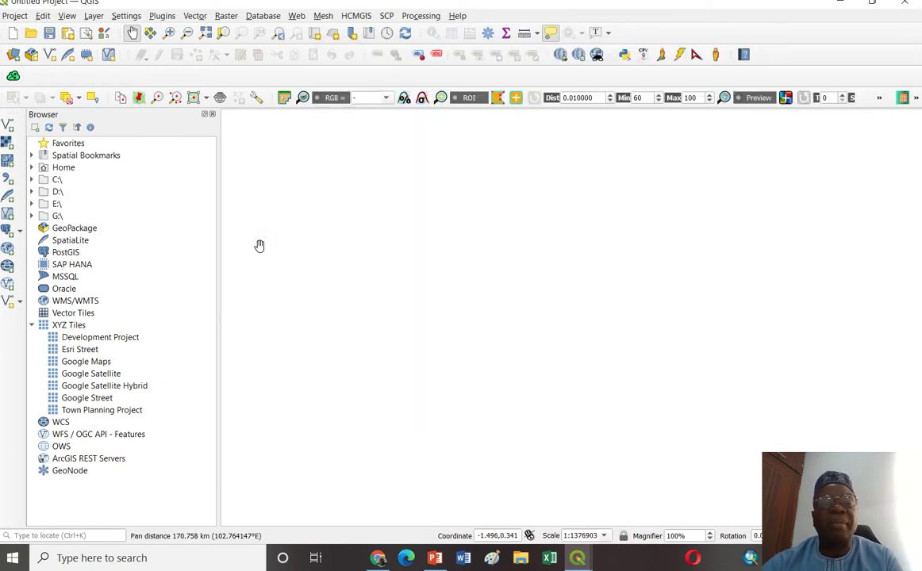
double_click(79, 363)
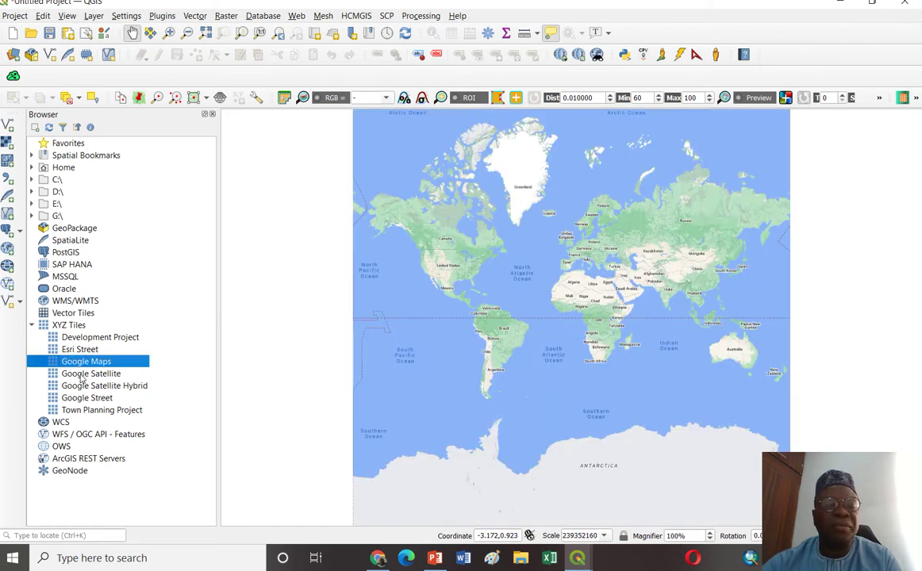
double_click(82, 374)
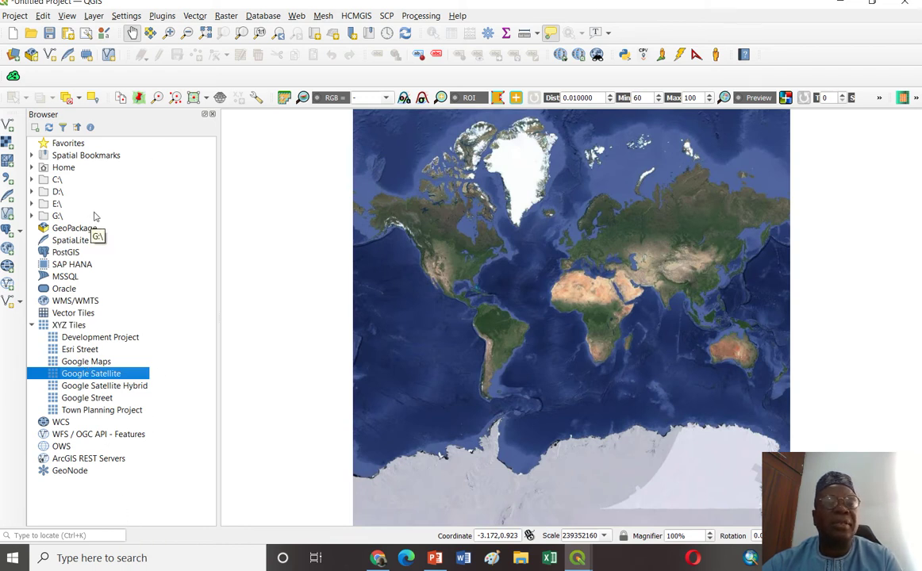
Step: Enable the Layers panel and display the project's layer list in place of the Browser
right_click(293, 81)
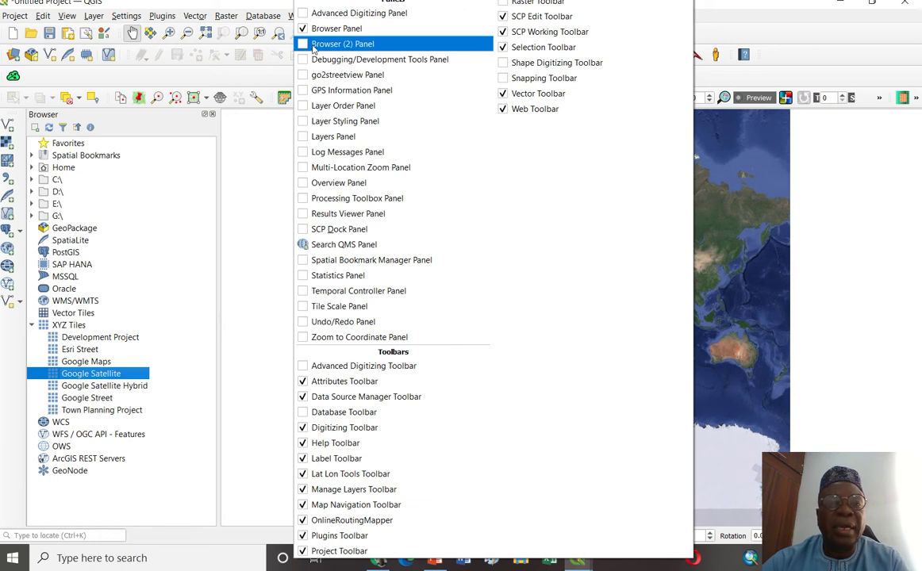
left_click(315, 136)
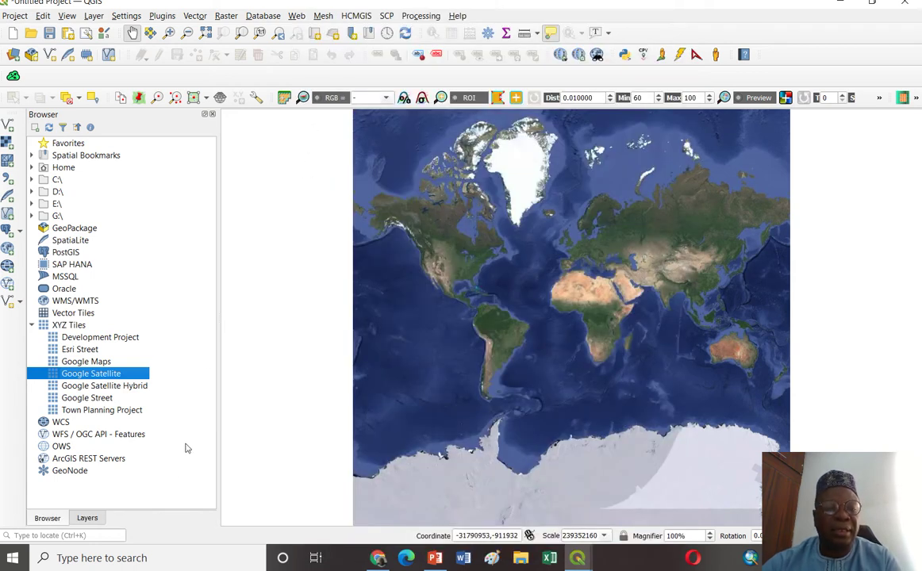
left_click(86, 518)
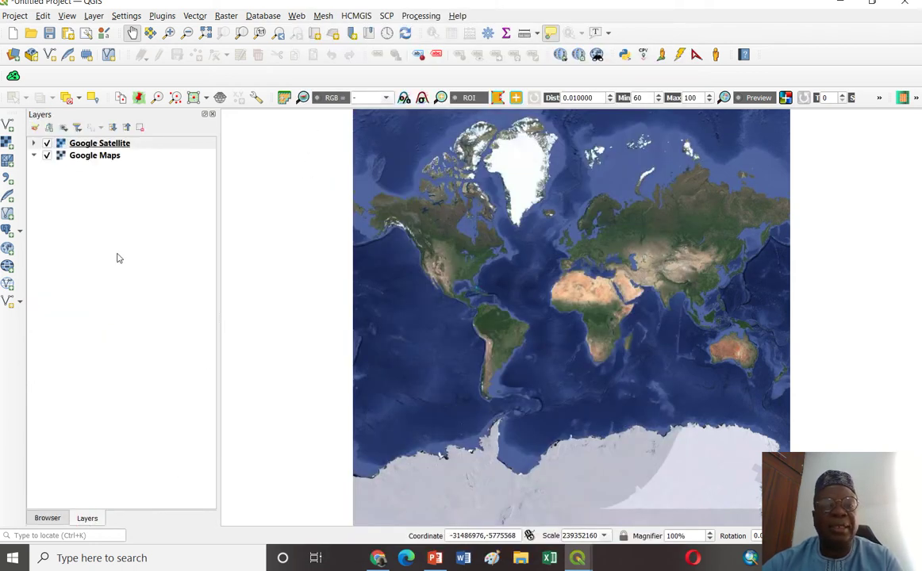
Step: Locate the study area on the satellite map: the dark forested highlands in the Horn of Africa, east of the chain of lakes
left_click_drag(528, 233, 410, 228)
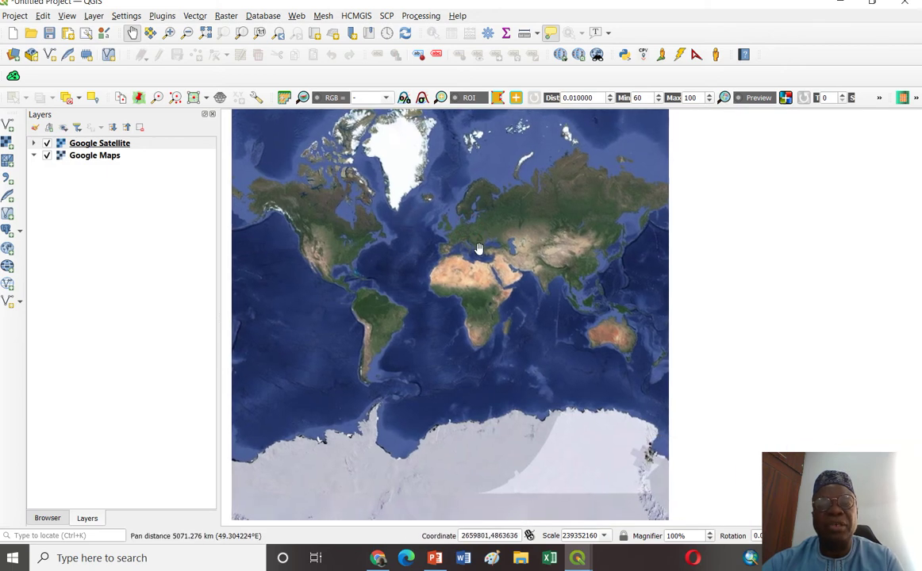
scroll(479, 252, "up", 3)
left_click_drag(504, 388, 485, 212)
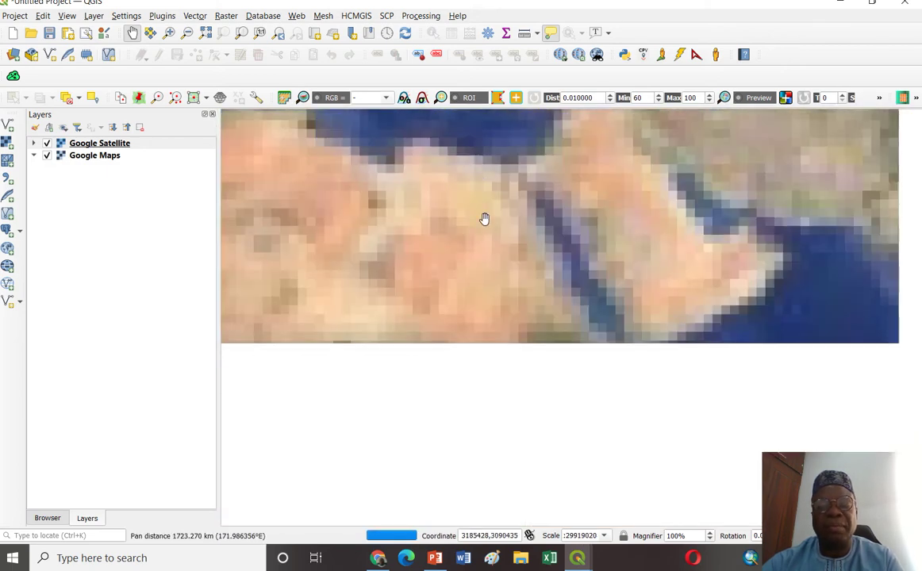
left_click_drag(532, 330, 525, 284)
scroll(525, 284, "up", 2)
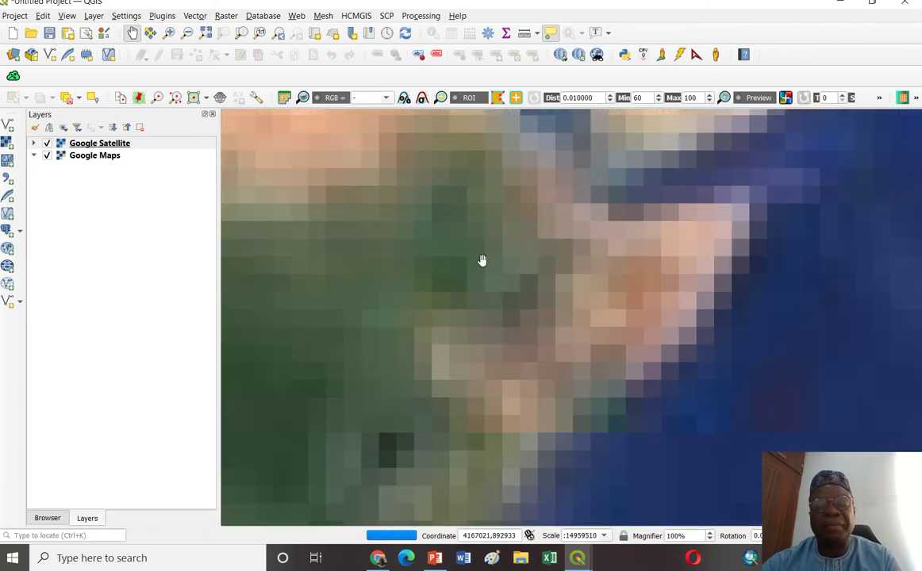
scroll(527, 240, "up", 1)
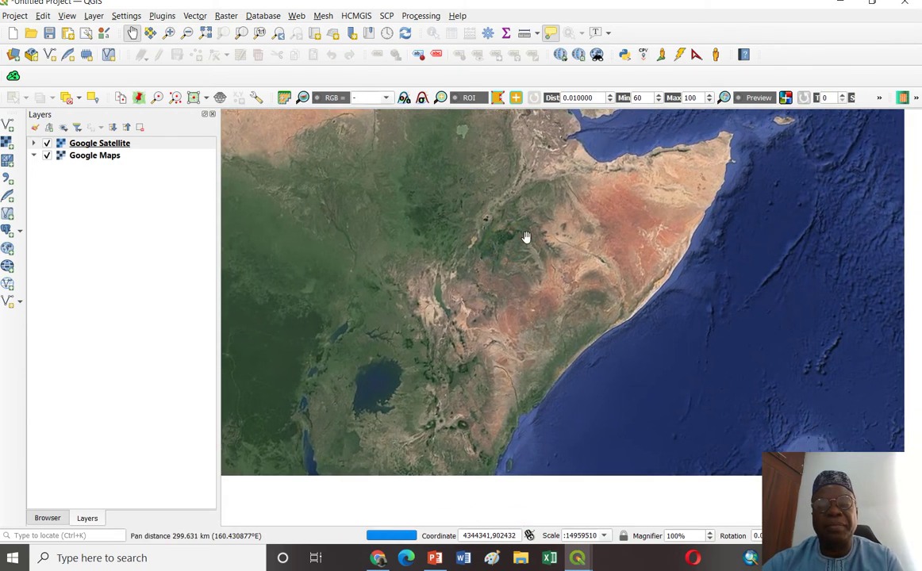
left_click_drag(472, 202, 505, 267)
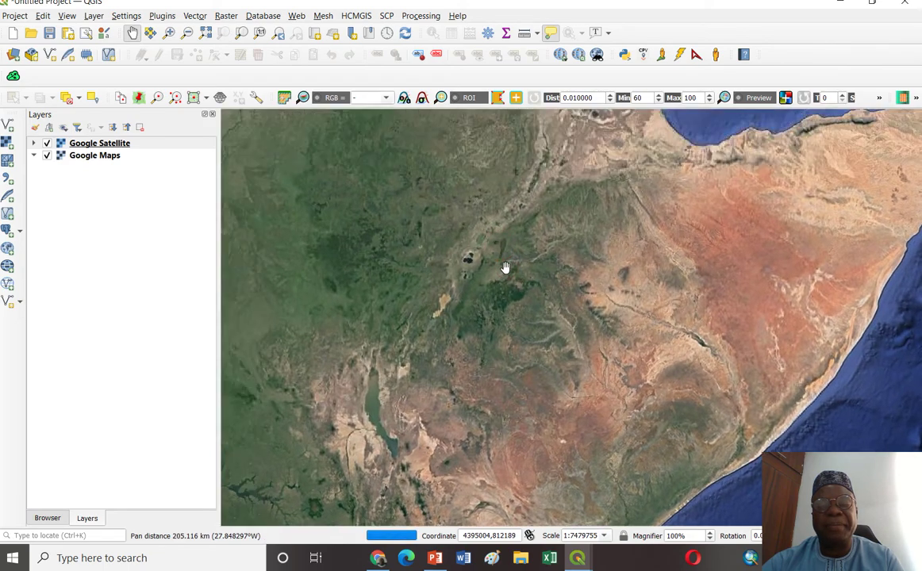
scroll(505, 267, "up", 1)
scroll(506, 310, "up", 1)
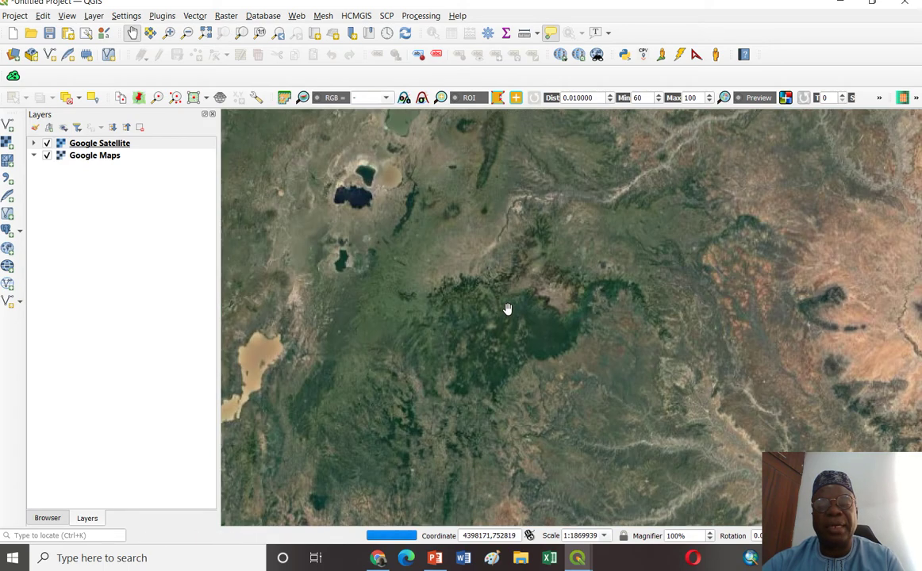
left_click_drag(496, 330, 474, 257)
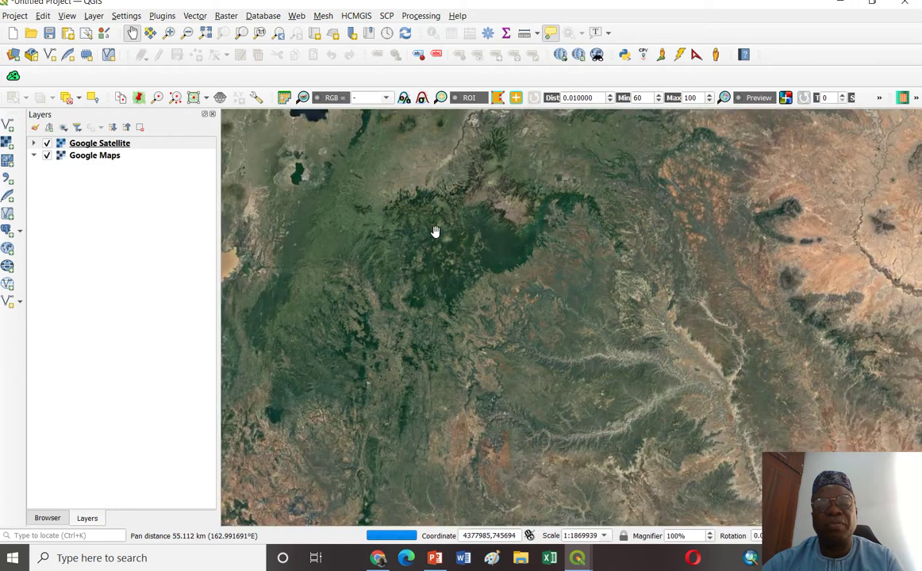
left_click_drag(429, 187, 447, 237)
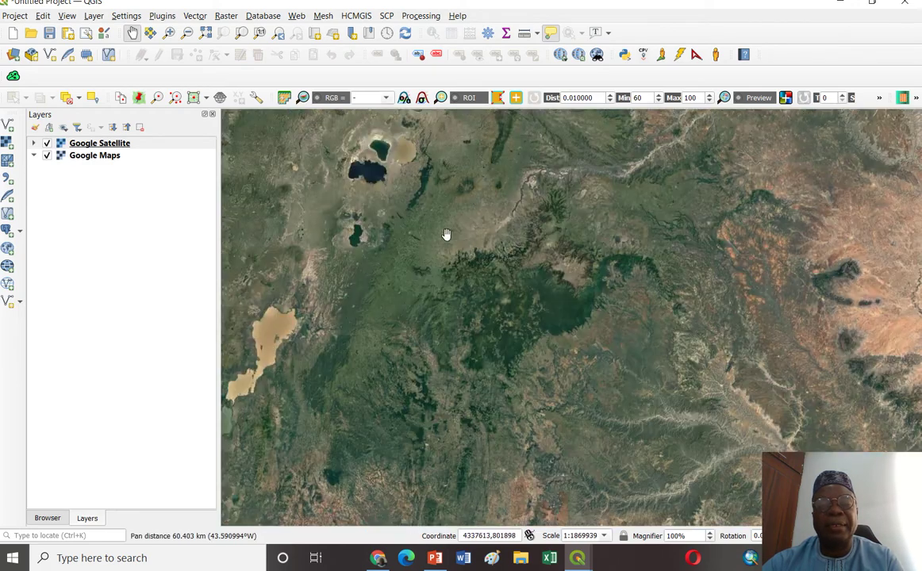
left_click_drag(508, 281, 534, 261)
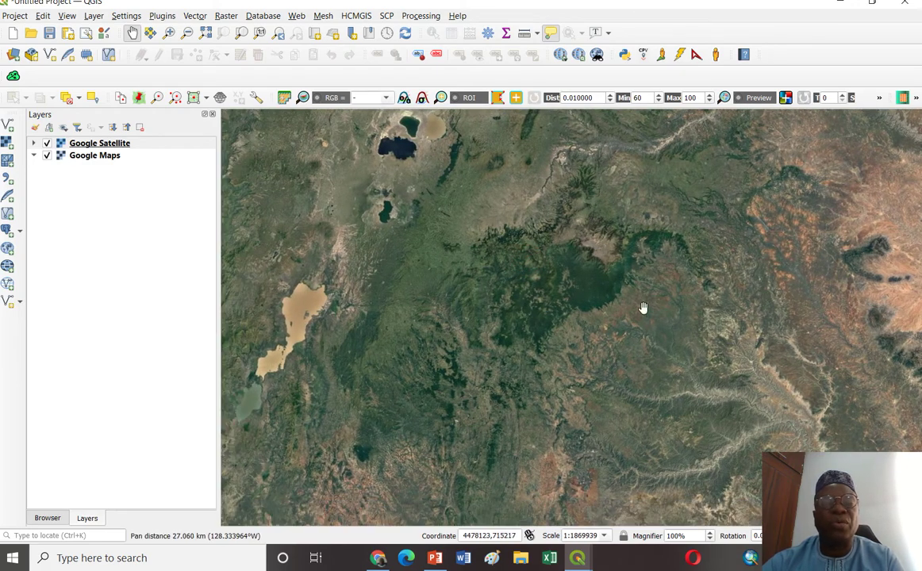
Step: Define the product search extent on the map around the dark forest, from about 38.50, 7.14 (upper left) to 40.02, 6.22 (lower right)
left_click(578, 558)
left_click(644, 526)
left_click_drag(664, 62, 563, 90)
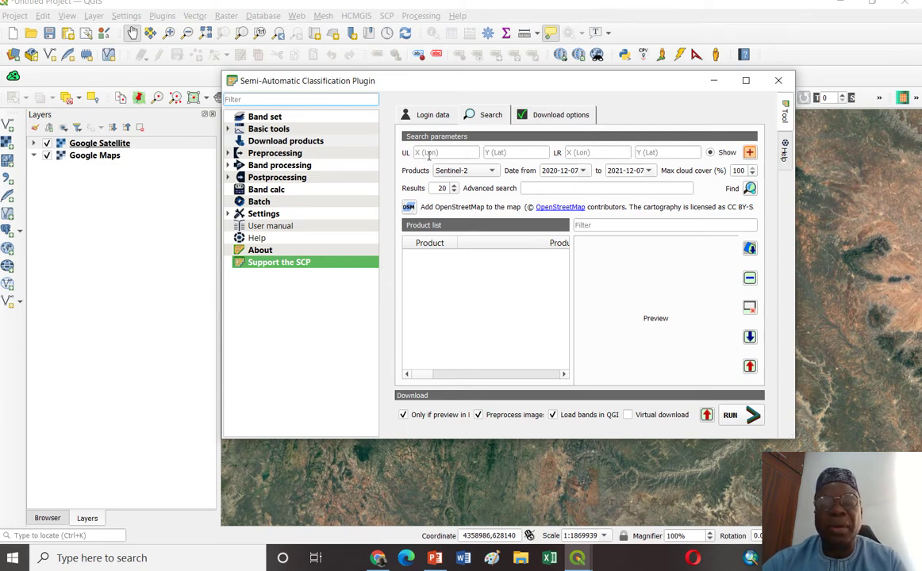
left_click(751, 154)
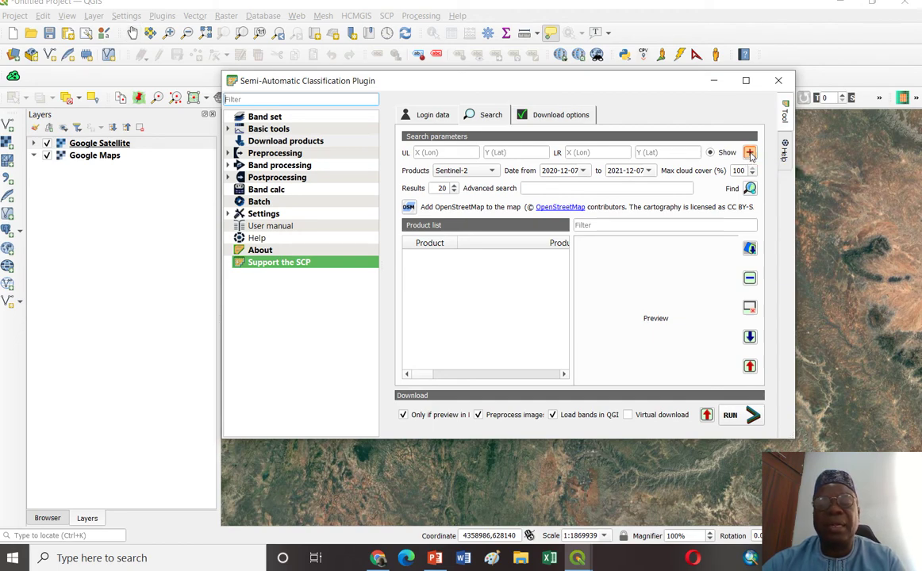
left_click_drag(467, 84, 905, 376)
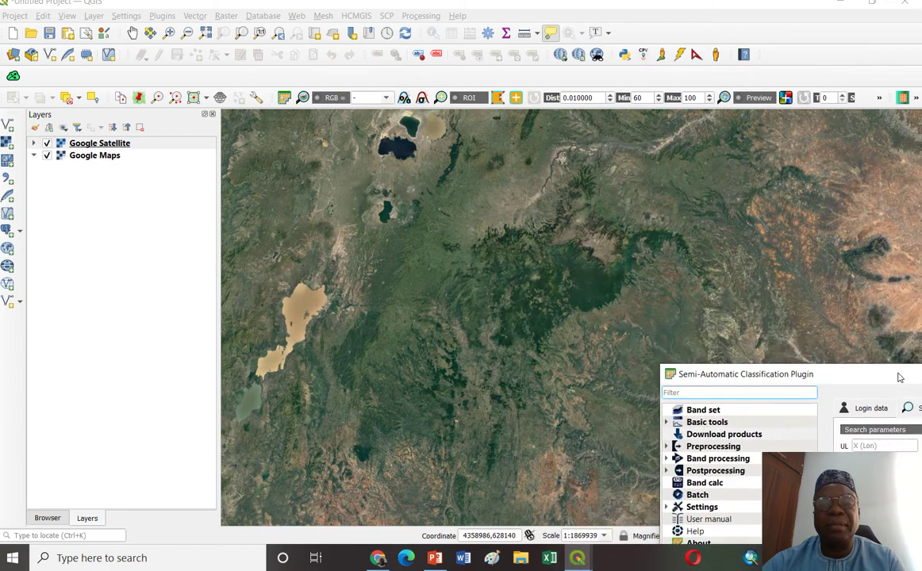
left_click(631, 342)
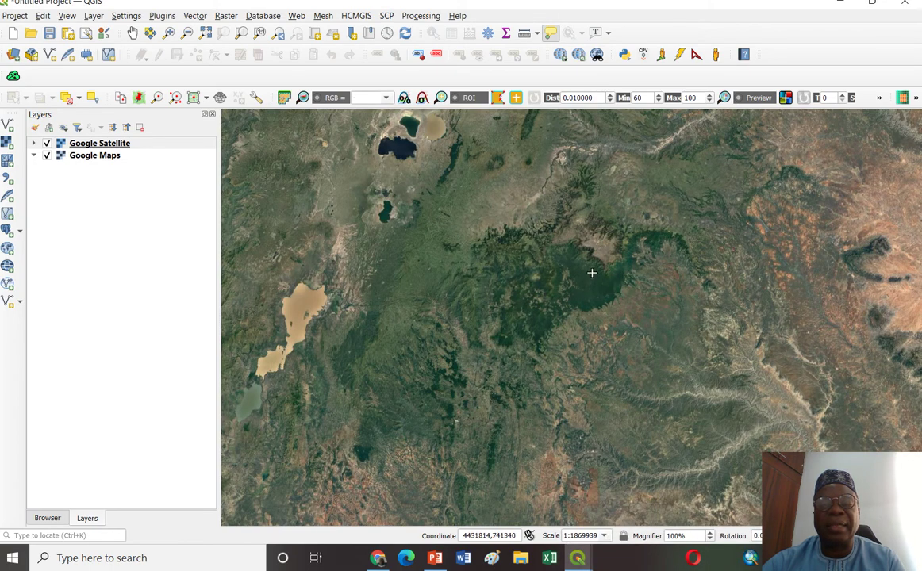
left_click(395, 198)
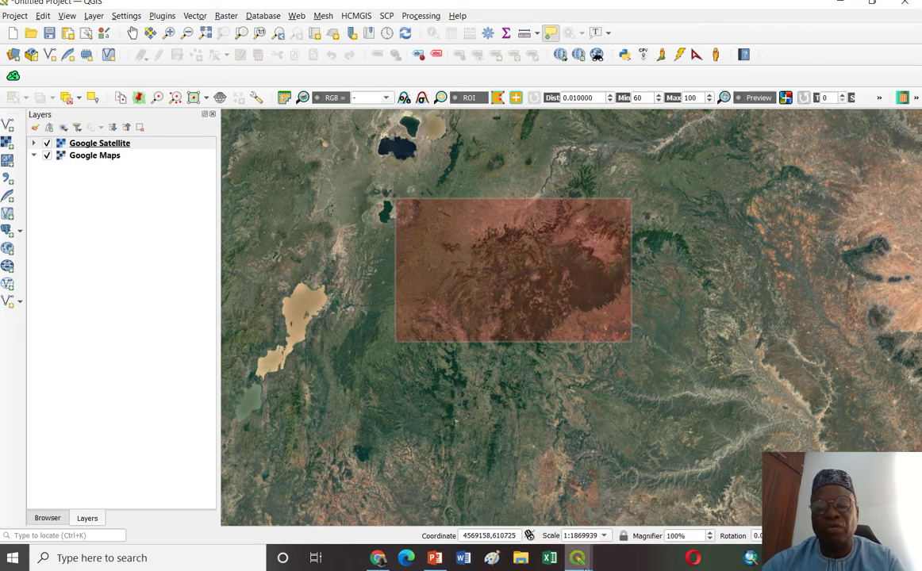
mouse_move(584, 565)
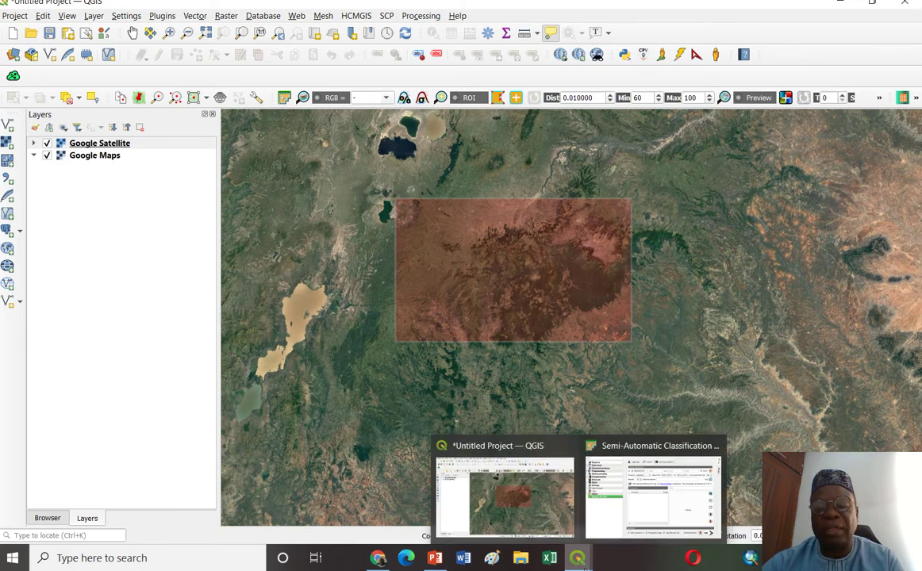
left_click(623, 517)
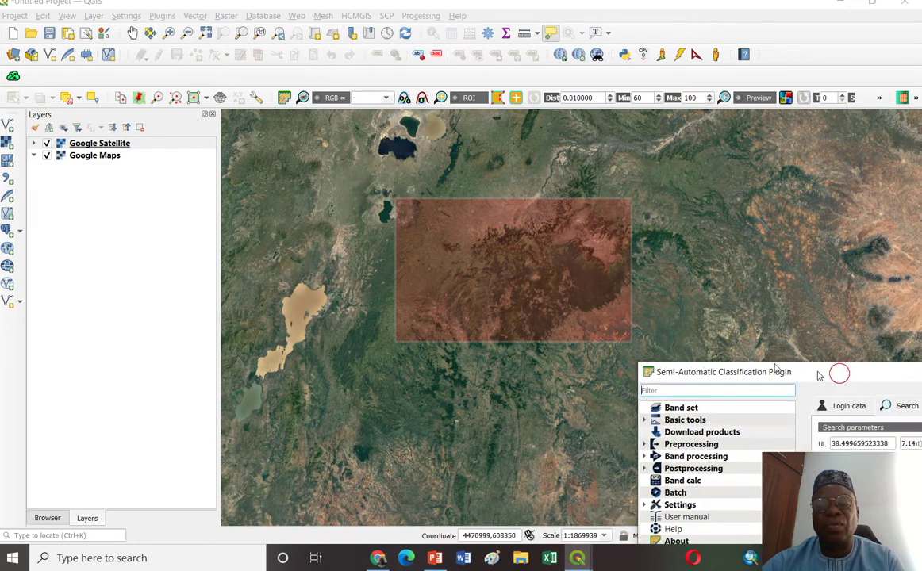
double_click(838, 374)
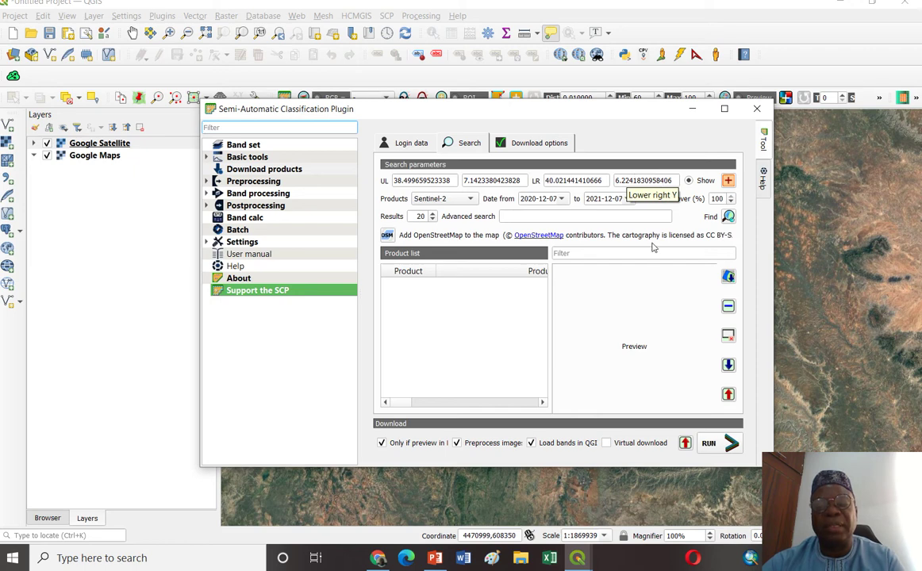
Step: Deselect all Sentinel-2, Sentinel-3 and GOES bands in the download options
left_click(528, 144)
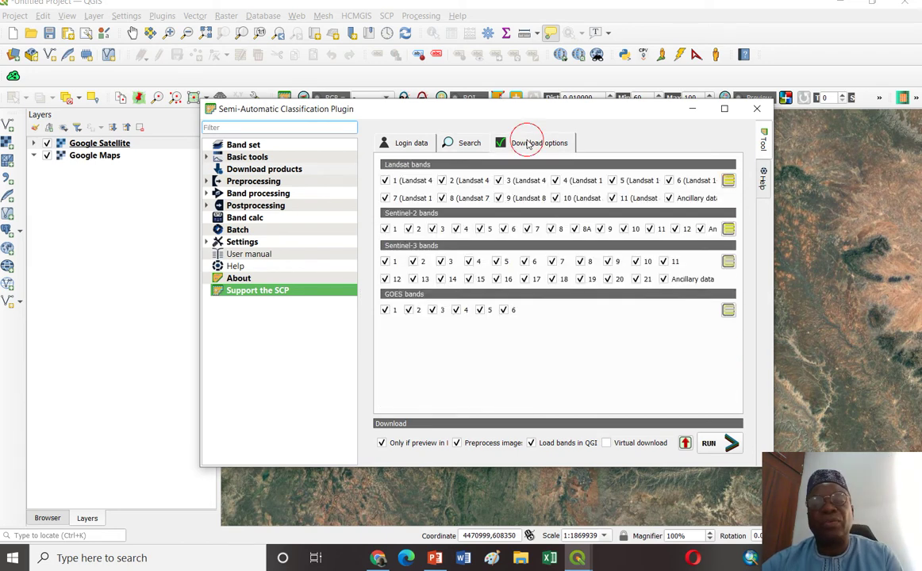
left_click_drag(588, 113, 555, 48)
left_click_drag(742, 148, 856, 149)
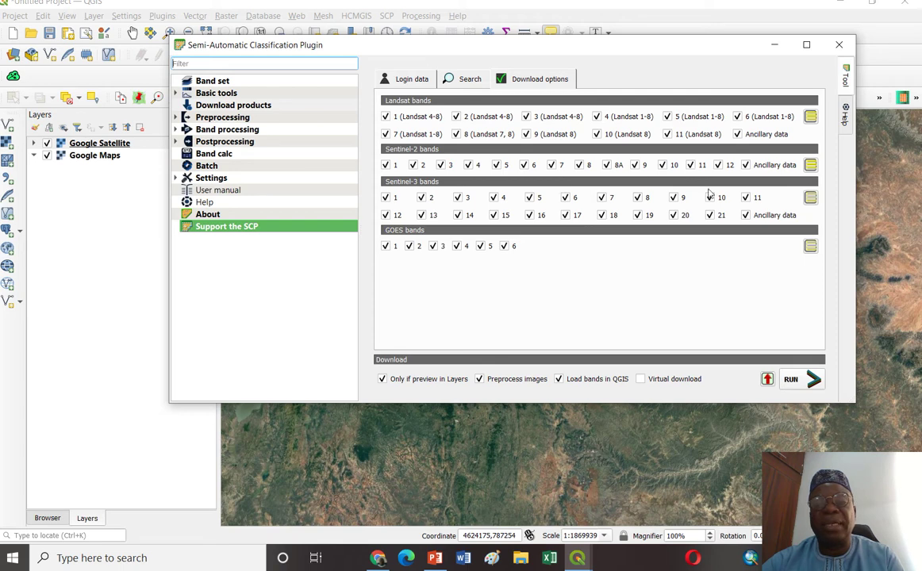
left_click(808, 165)
left_click(808, 199)
left_click(809, 199)
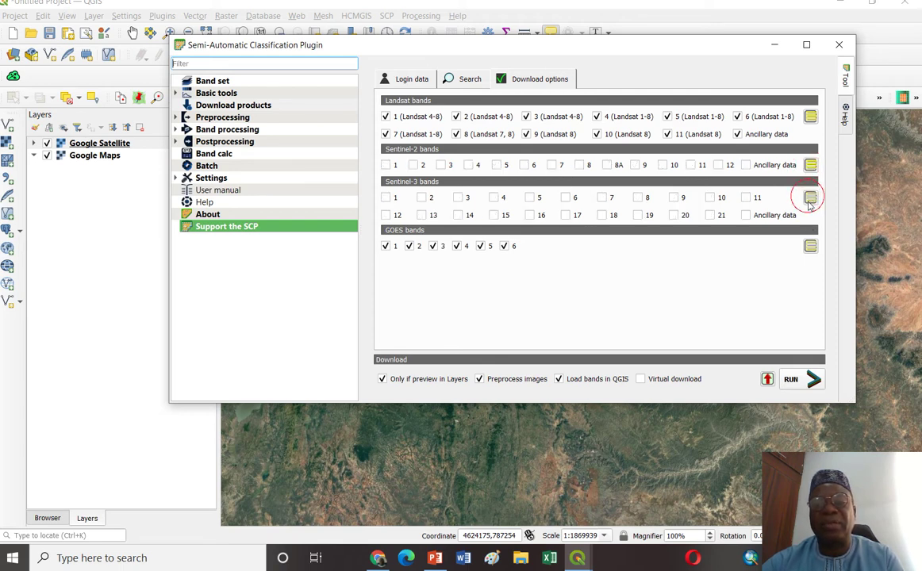
left_click(809, 246)
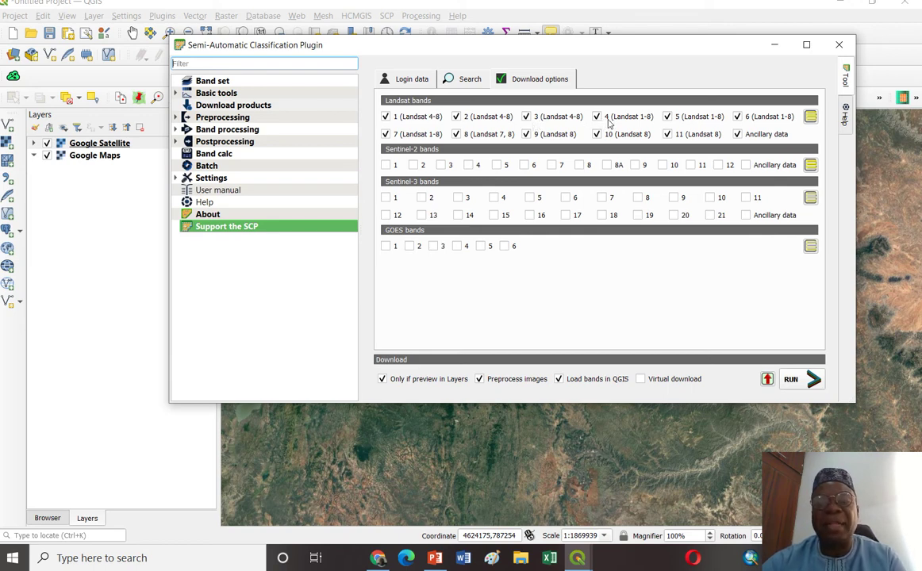
Step: Exclude Landsat bands 1 and 5 to 11 and the ancillary data from the download, keeping only bands 2, 3 and 4
left_click(385, 117)
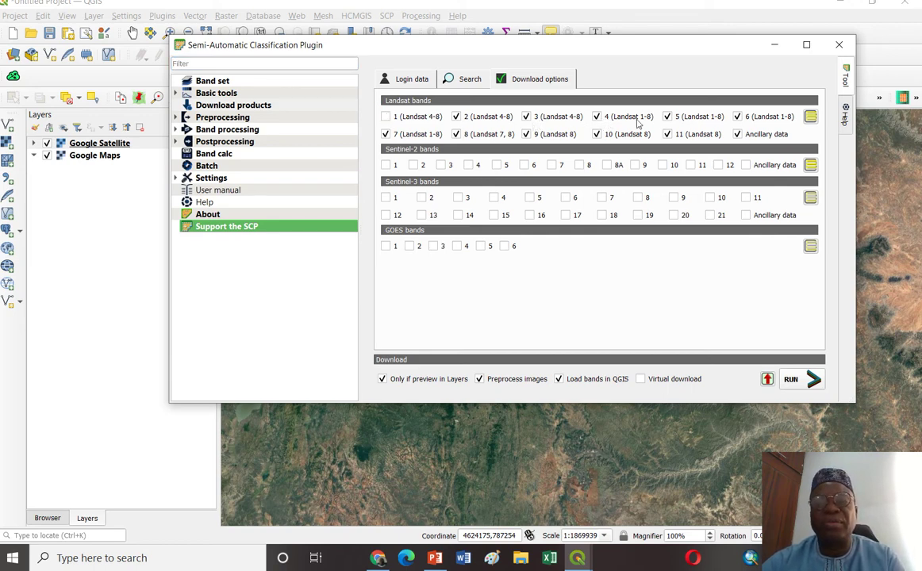
left_click(667, 116)
left_click(738, 117)
left_click(738, 134)
left_click(667, 134)
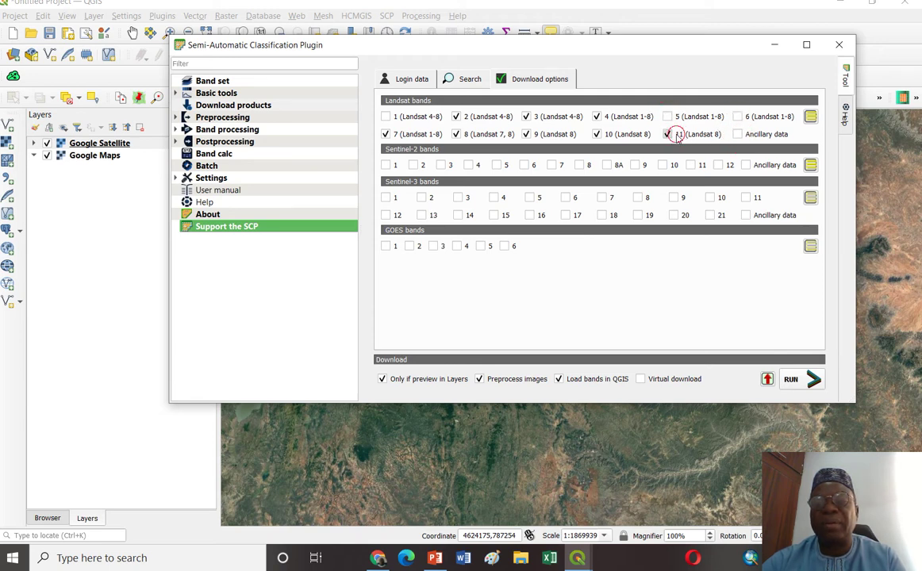
left_click(597, 134)
left_click(526, 134)
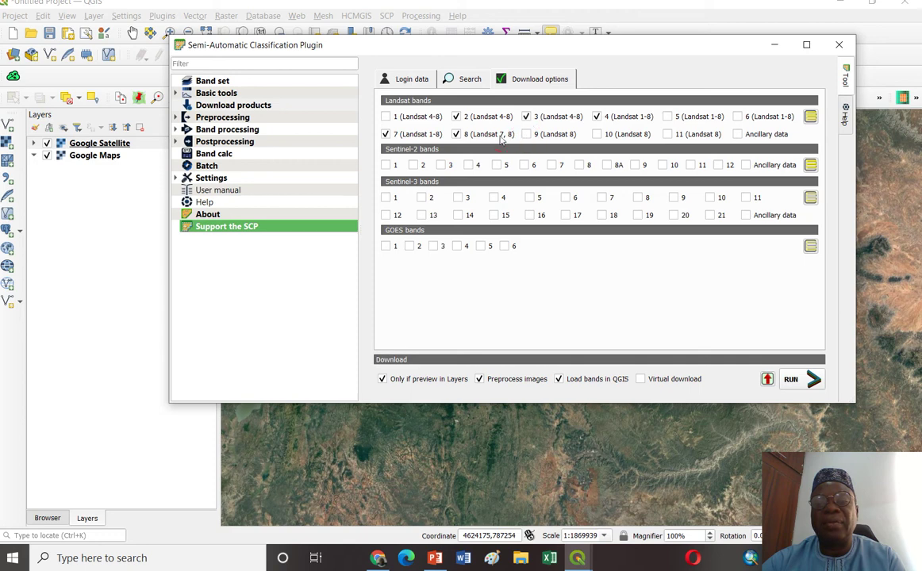
left_click(457, 134)
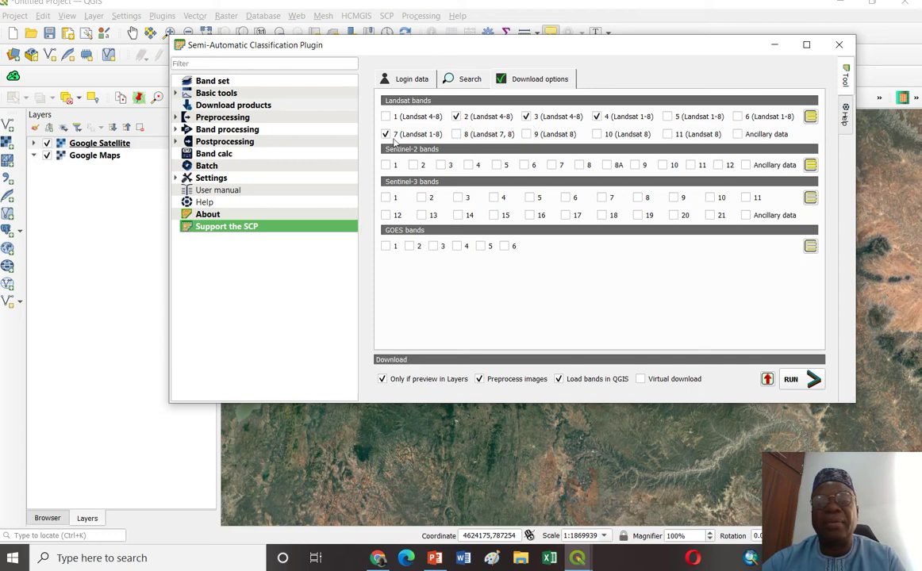
left_click(385, 135)
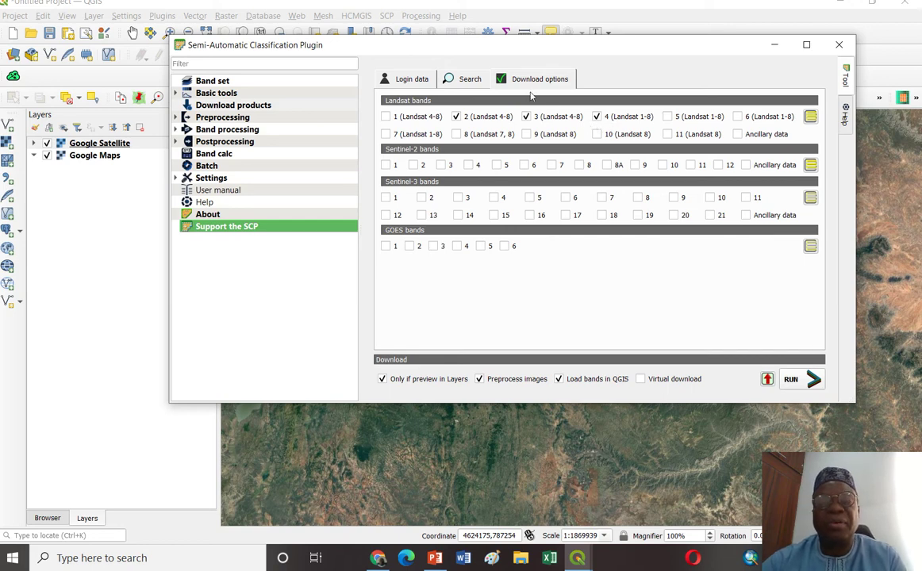
Step: Set the product type in the search parameters to L8 OLI/TIRS
left_click(466, 80)
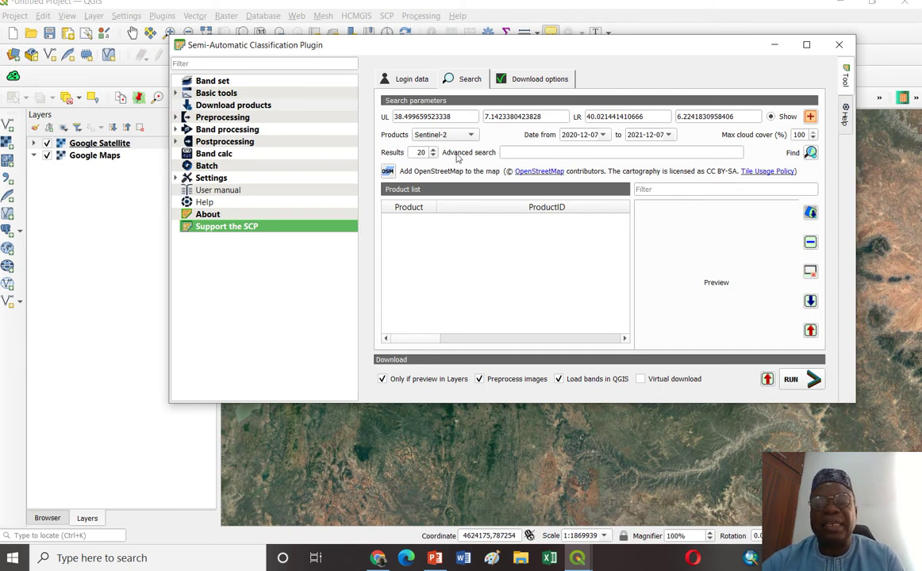
left_click(427, 135)
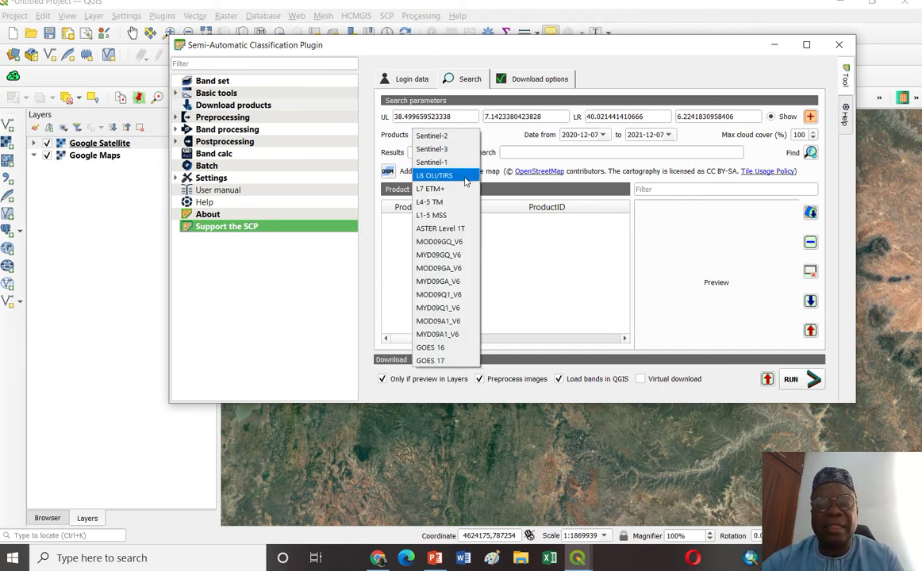
left_click(455, 176)
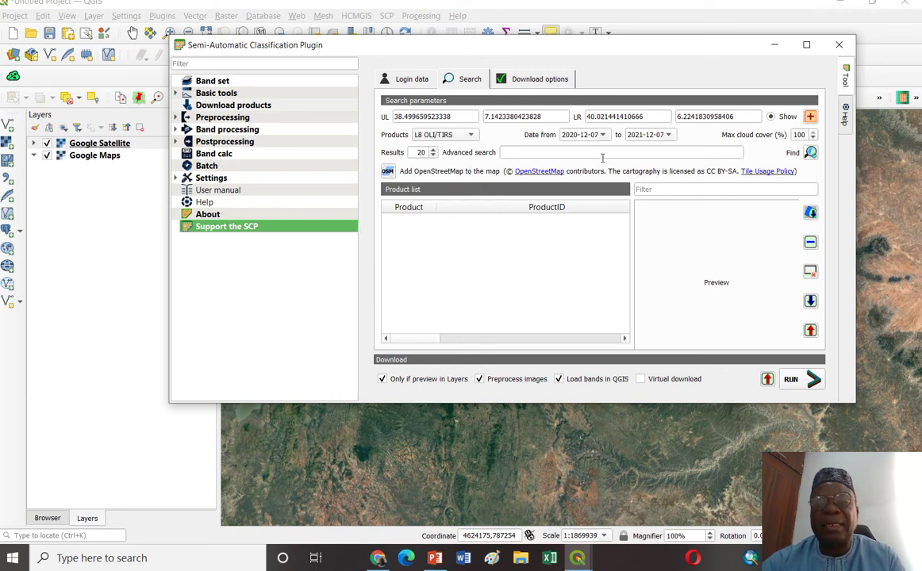
Step: Set the search date range from 2021-06-09 to 2021-12-08
left_click(603, 135)
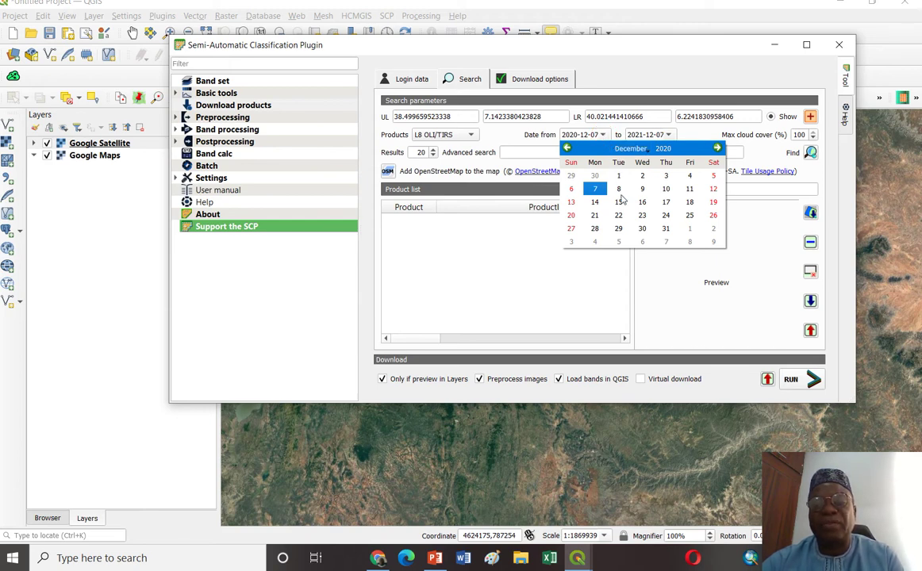
left_click(716, 148)
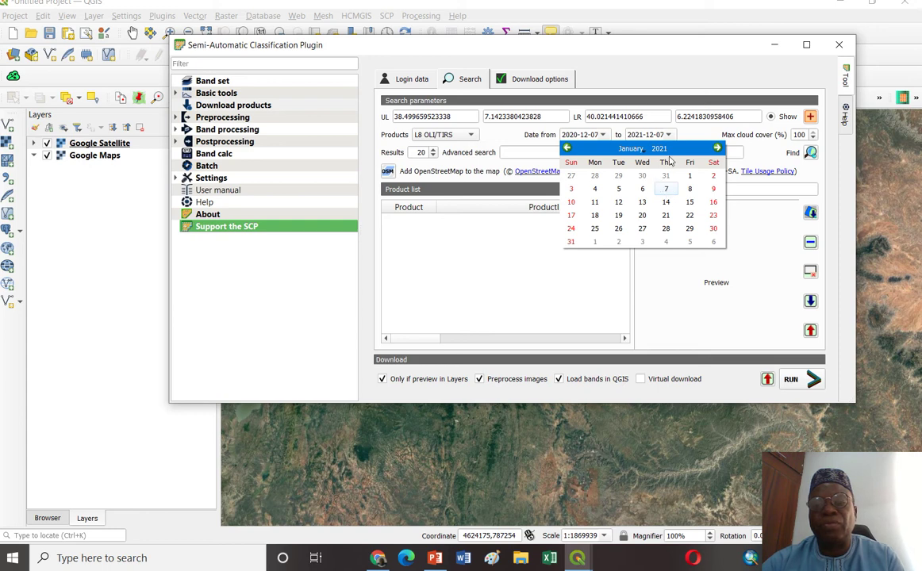
left_click(716, 148)
left_click(716, 149)
left_click(717, 148)
left_click(718, 149)
left_click(718, 148)
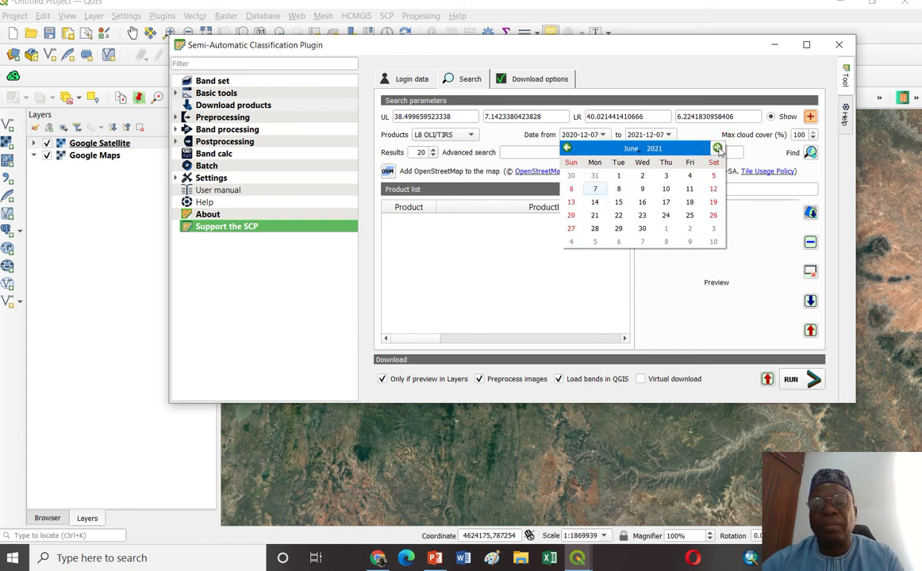
left_click(643, 189)
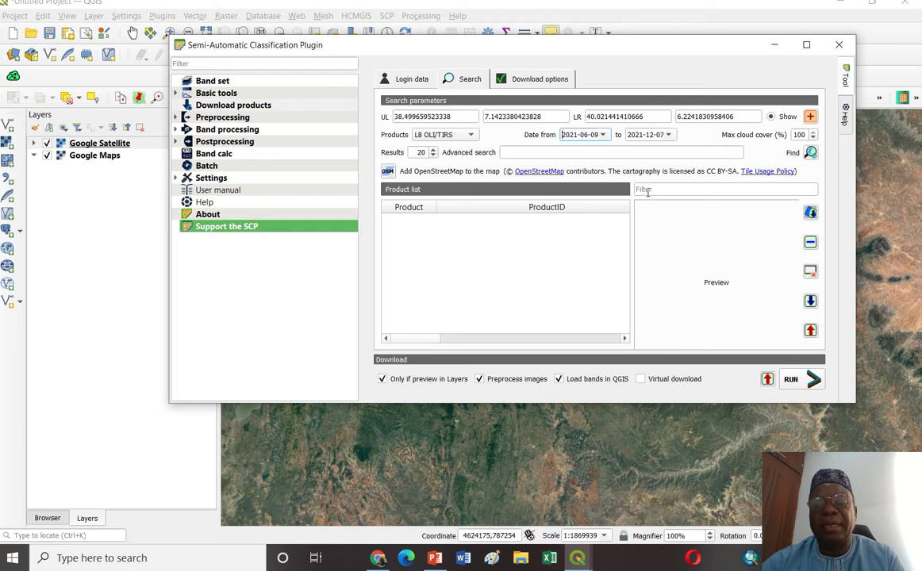
left_click(669, 136)
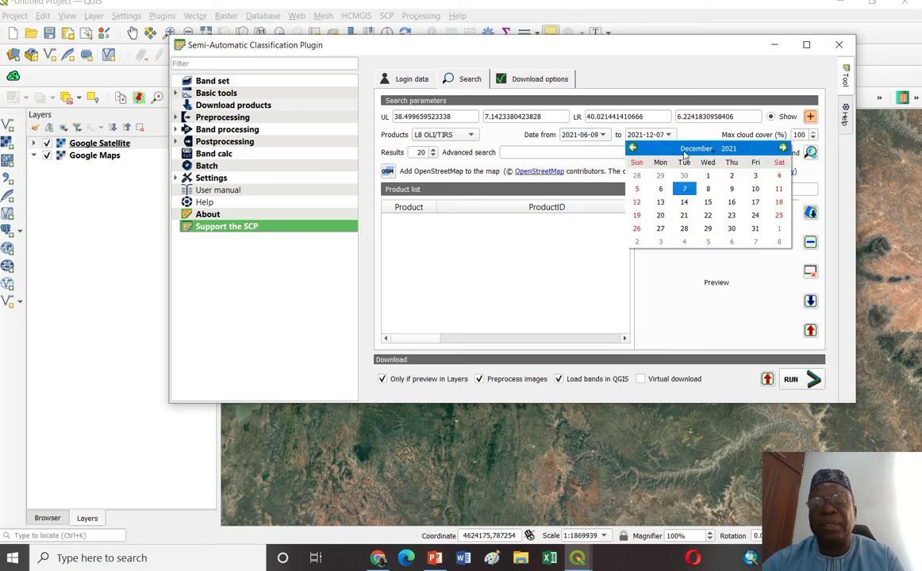
left_click(707, 189)
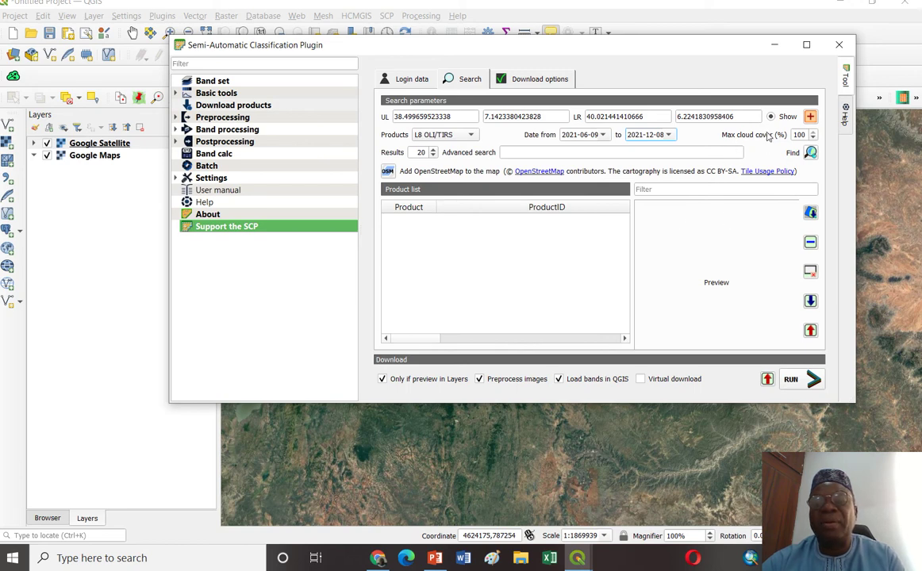
Step: Limit the maximum cloud cover to 10% and search for matching Landsat 8 products
left_click(800, 135)
double_click(799, 135)
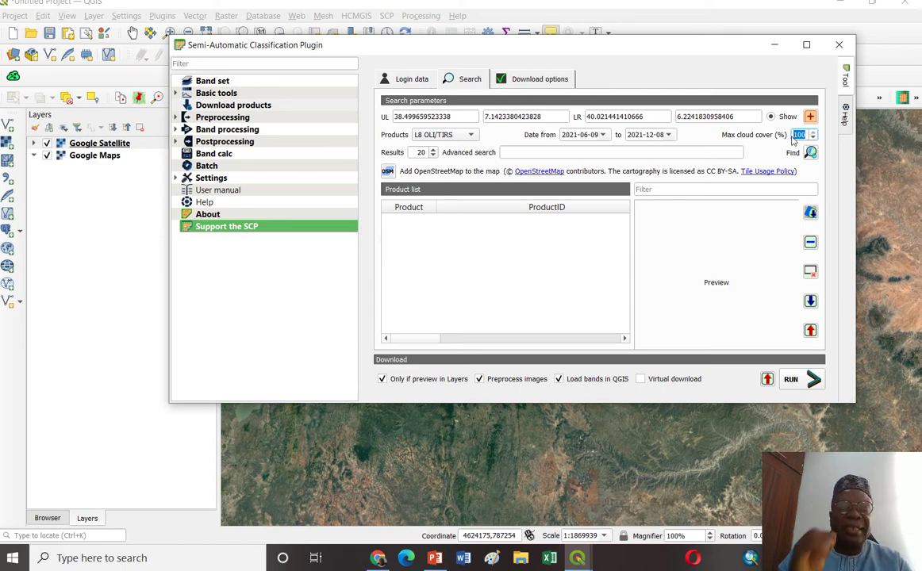
type("10")
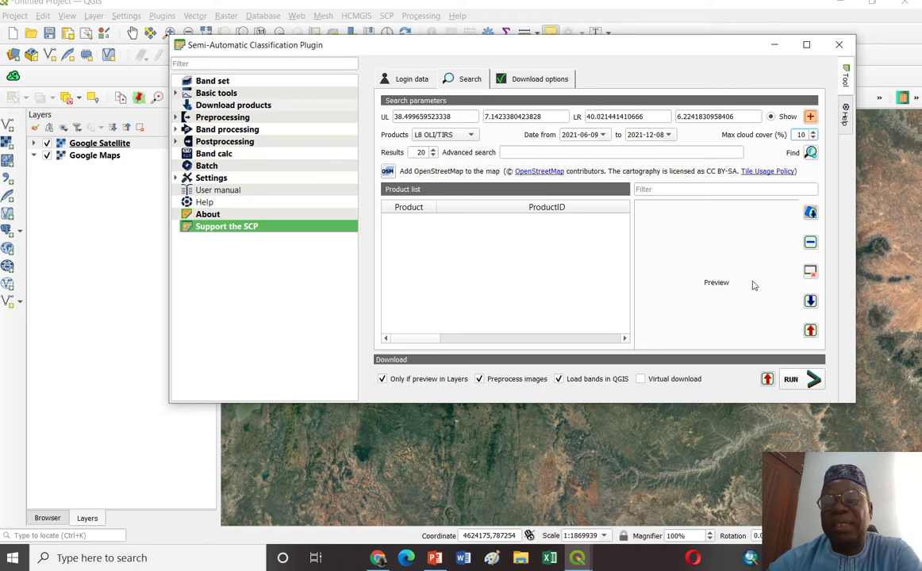
left_click(811, 153)
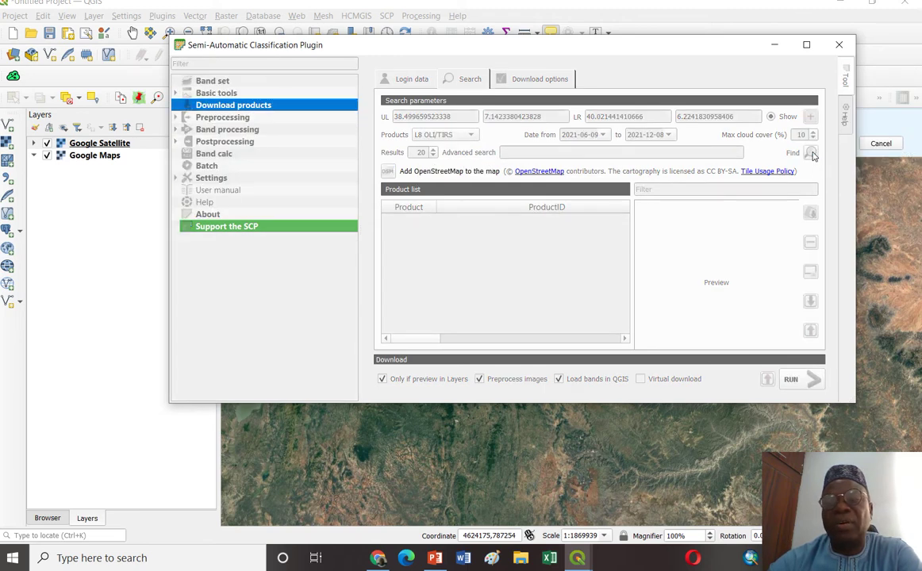
left_click_drag(740, 48, 698, 52)
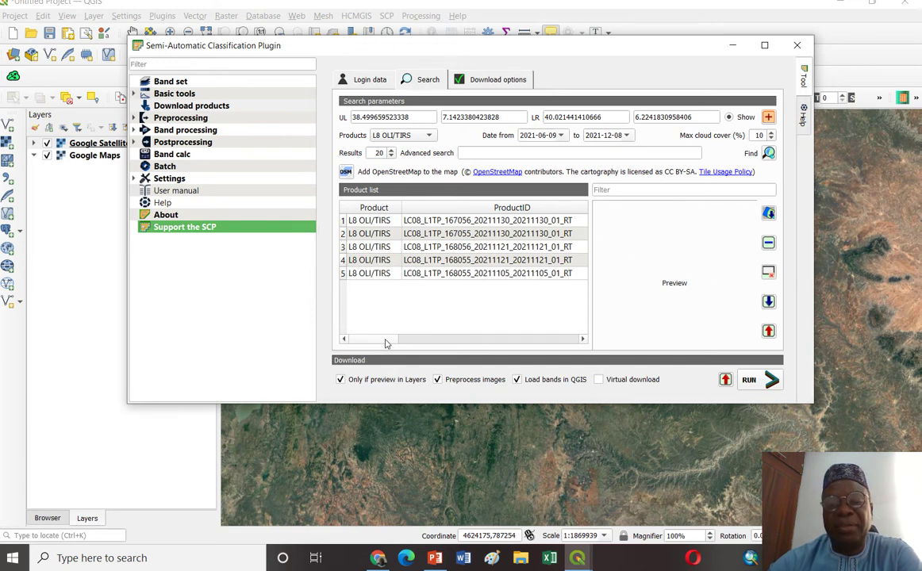
Step: Examine the product list's attributes, including acquisition date, cloud cover, path/row and collection details
left_click_drag(382, 341, 444, 343)
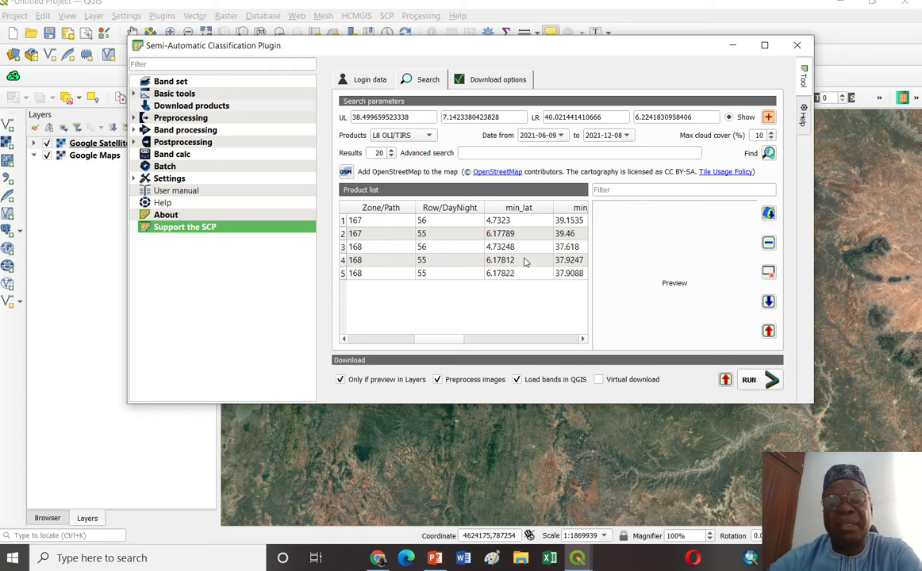
left_click(583, 339)
left_click(583, 340)
left_click(583, 340)
left_click(584, 340)
left_click(583, 340)
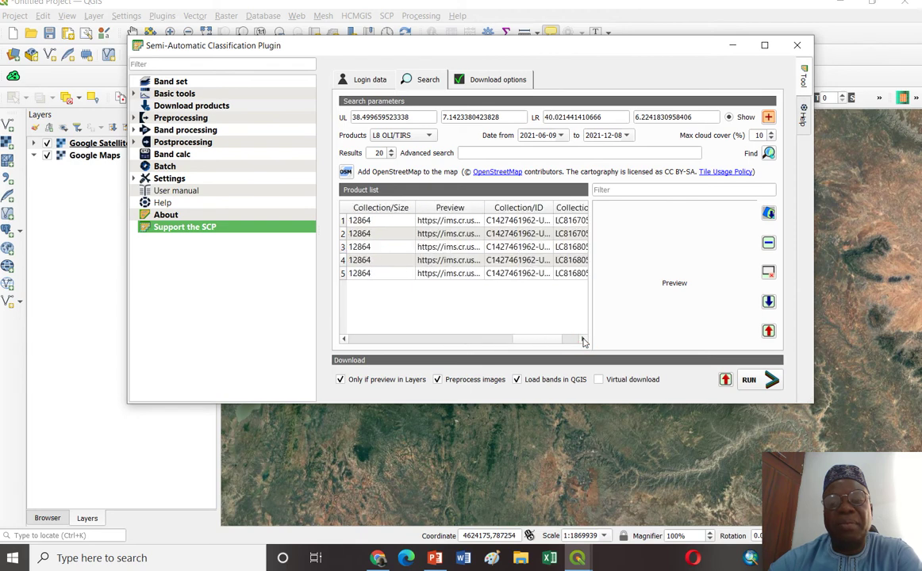
left_click(583, 339)
left_click(343, 339)
left_click(344, 340)
left_click(343, 339)
left_click(344, 339)
left_click(344, 340)
left_click(344, 339)
left_click(344, 339)
left_click(344, 340)
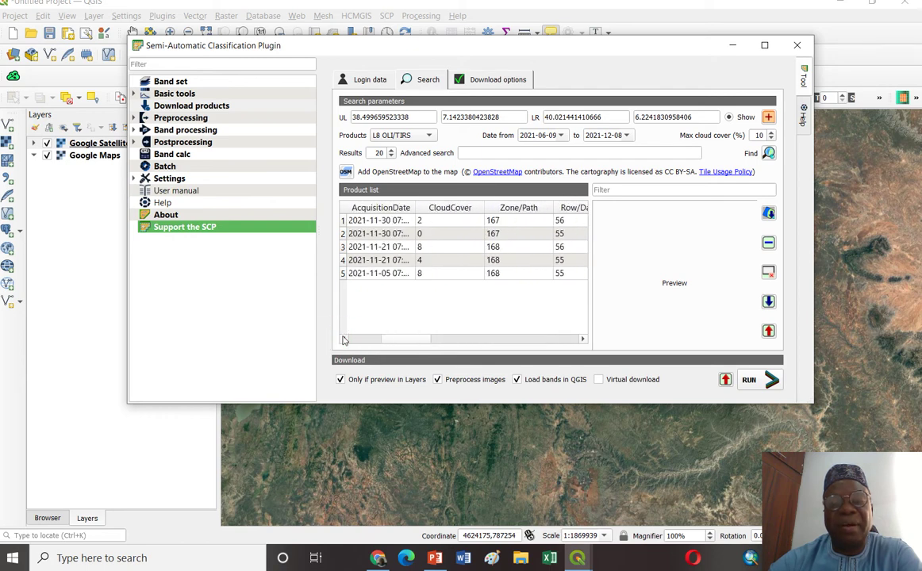
Step: Preview the path 167 row 55 scene and the two 2021-11-21 scenes in the product list
left_click(343, 233)
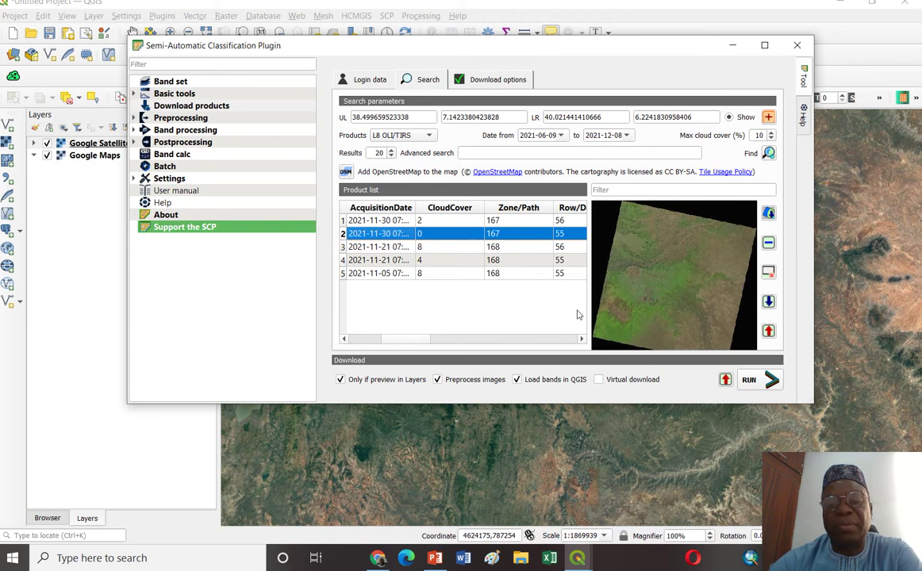
left_click(344, 247)
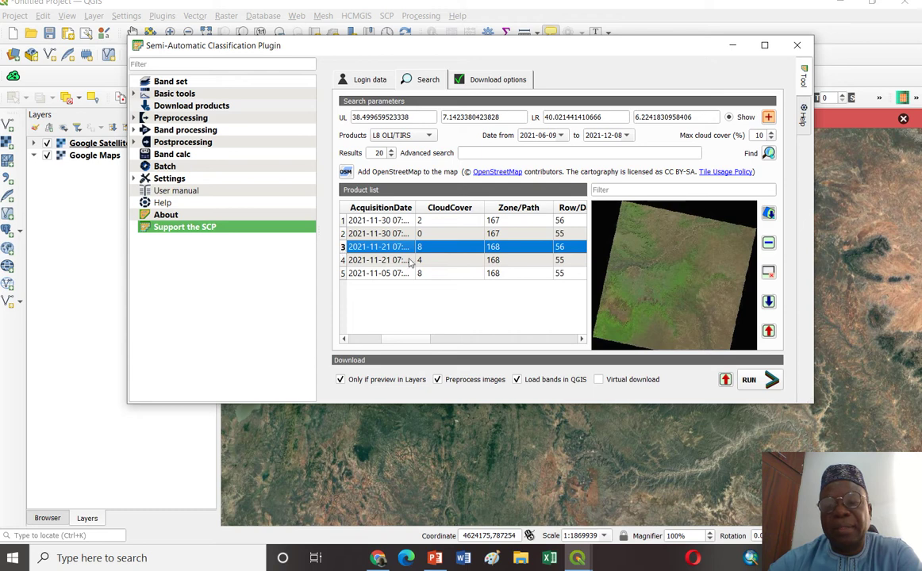
left_click(345, 261)
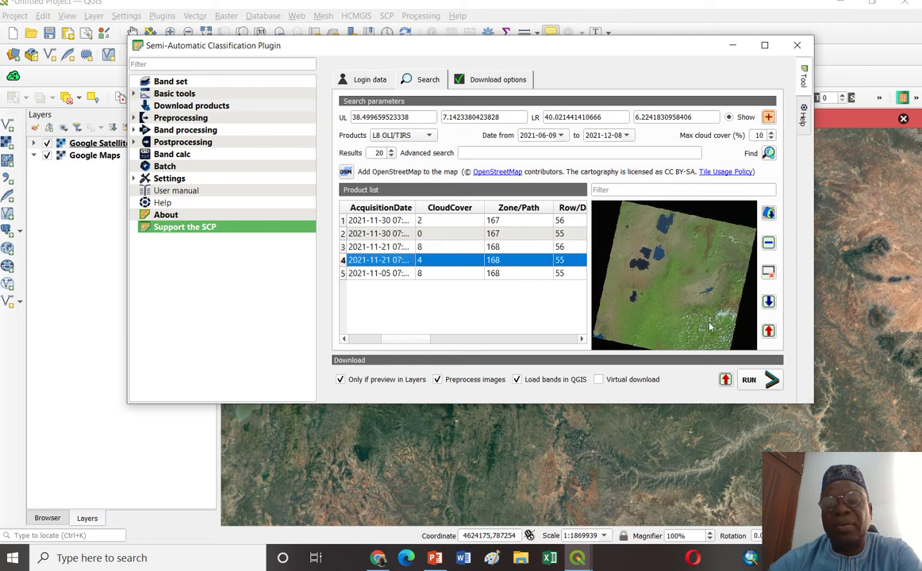
left_click(344, 248)
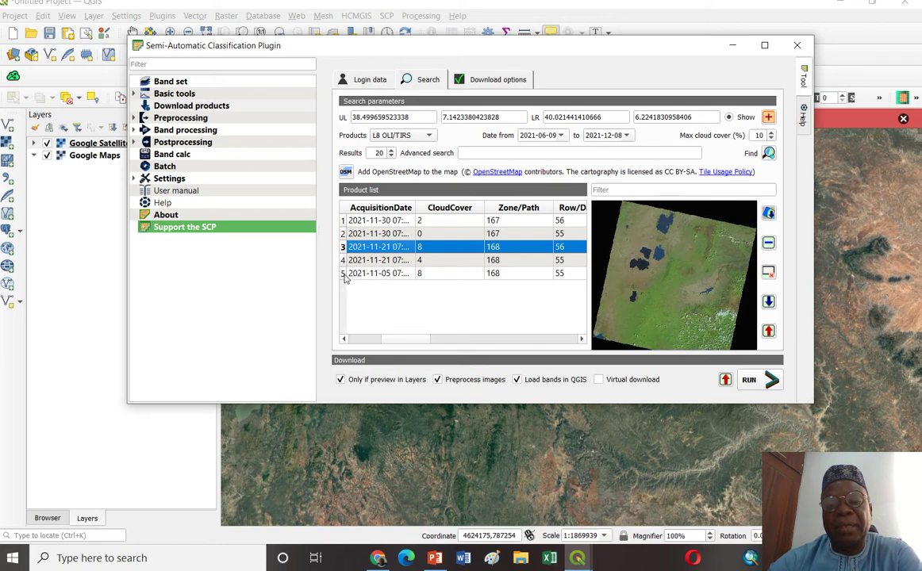
Step: Remove the 2021-11-05 scene and the 2021-11-21 row 56 scene from the product list, confirming each removal
left_click(344, 274)
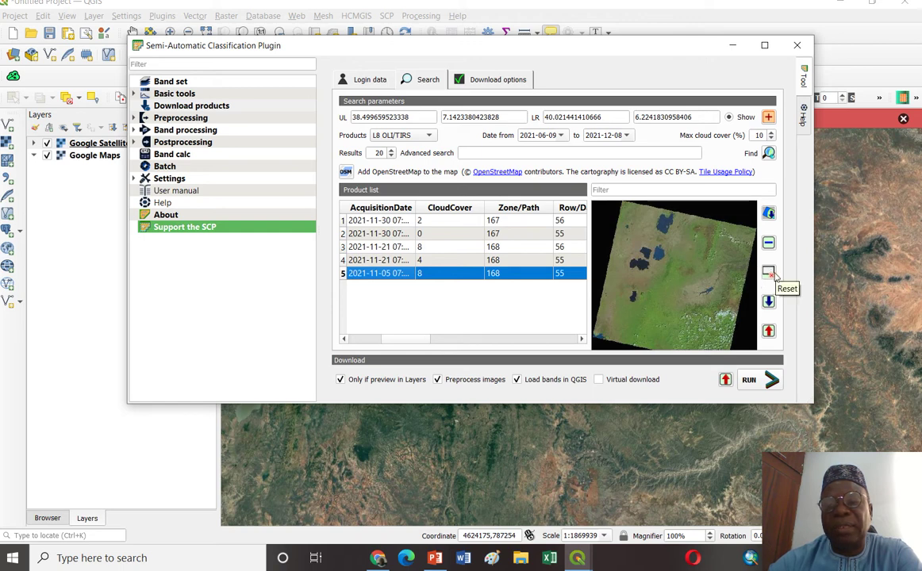
left_click(769, 243)
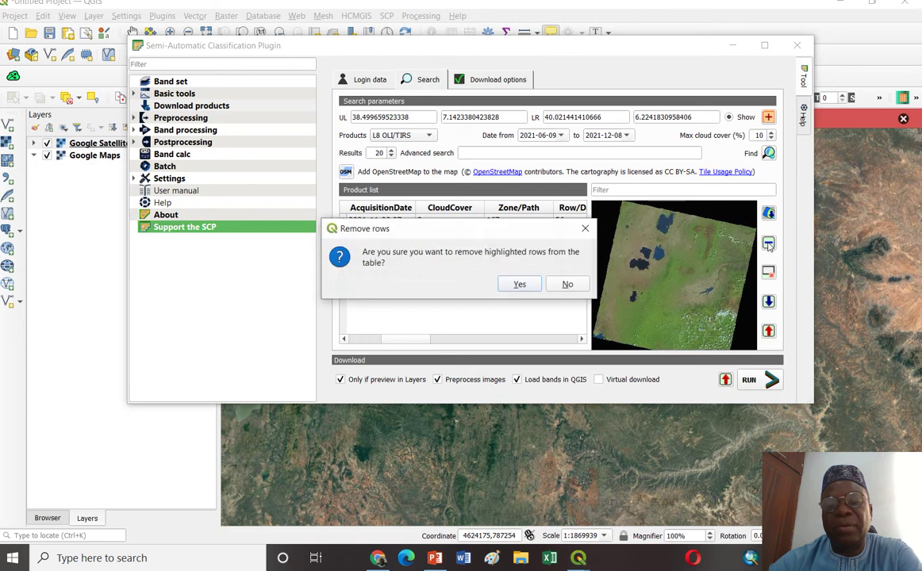
left_click(519, 284)
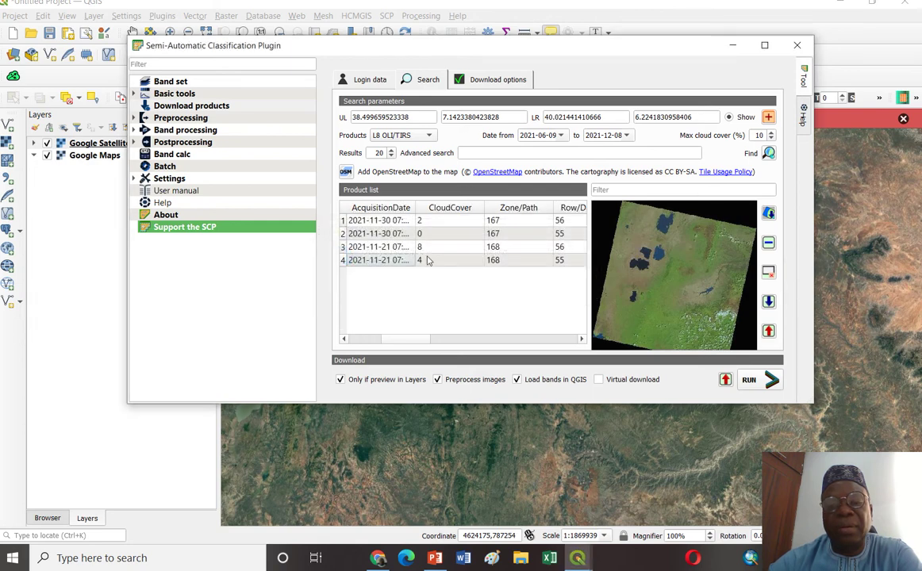
left_click(342, 247)
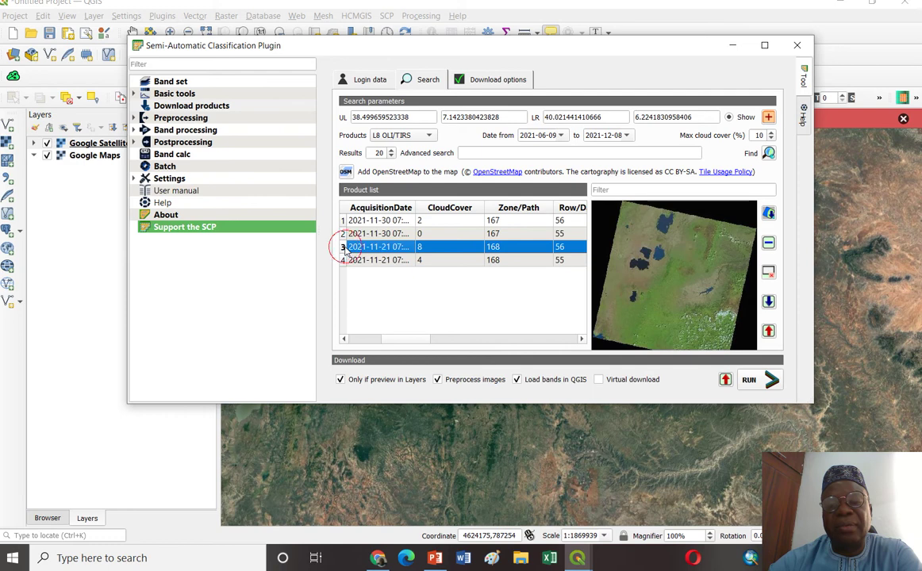
left_click(769, 244)
left_click(525, 284)
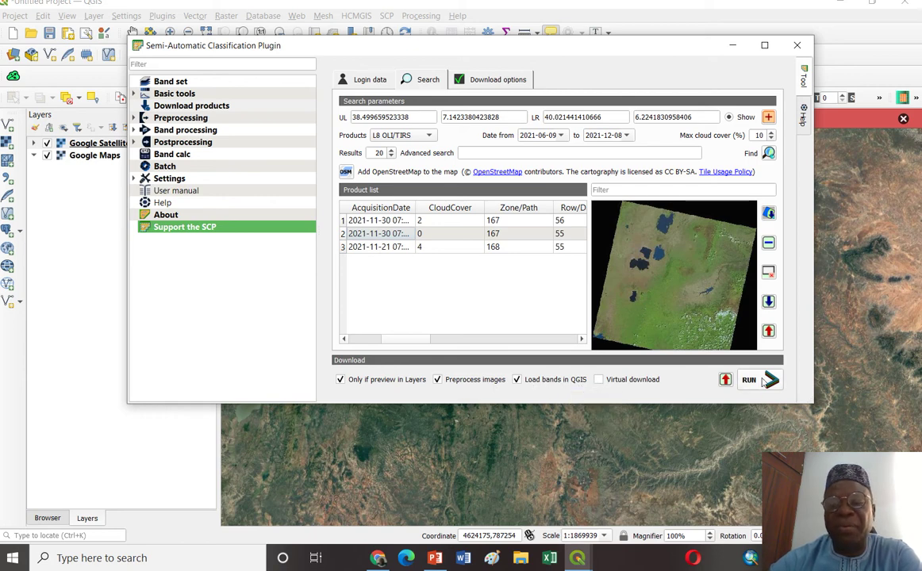
Step: Try to download the images in the product list into the Compiled Maps folder inside Ethiopia on drive G
left_click(760, 380)
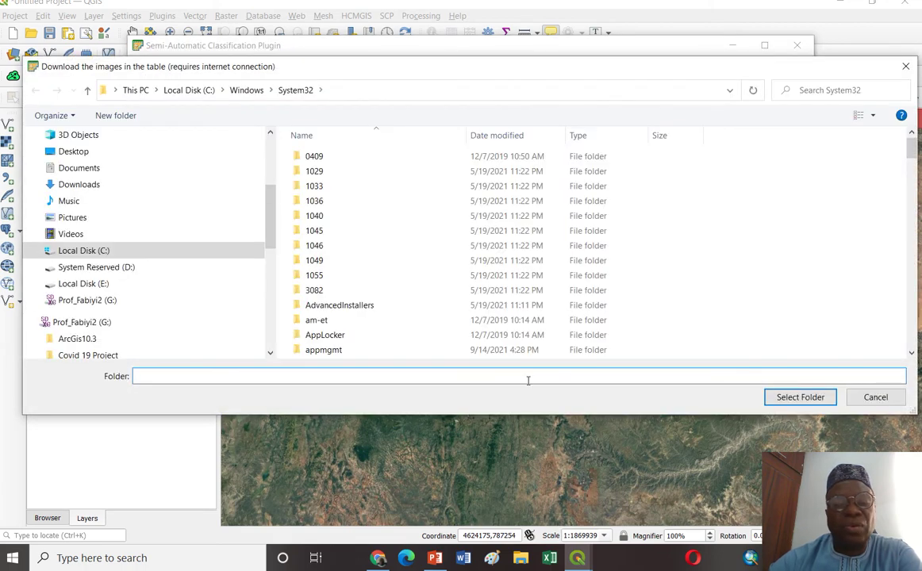
left_click(110, 302)
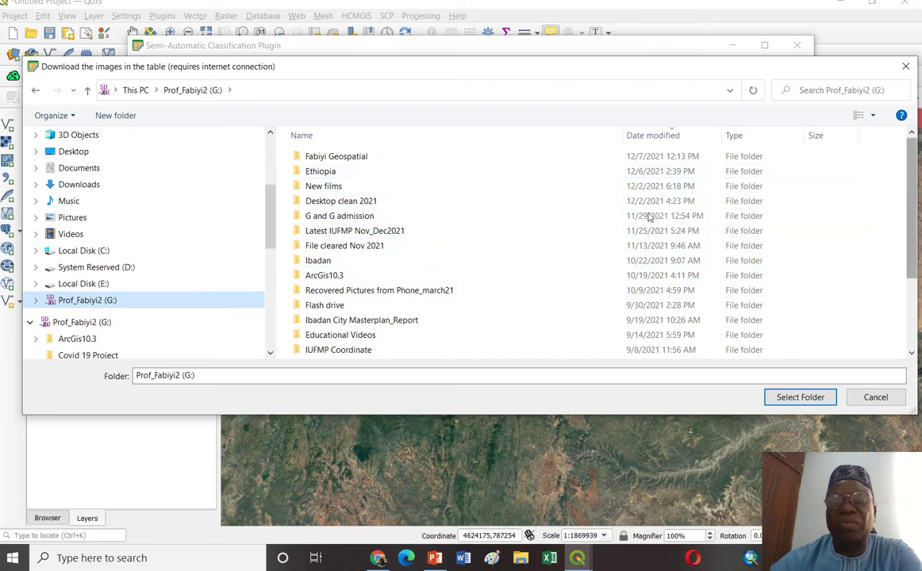
left_click(373, 170)
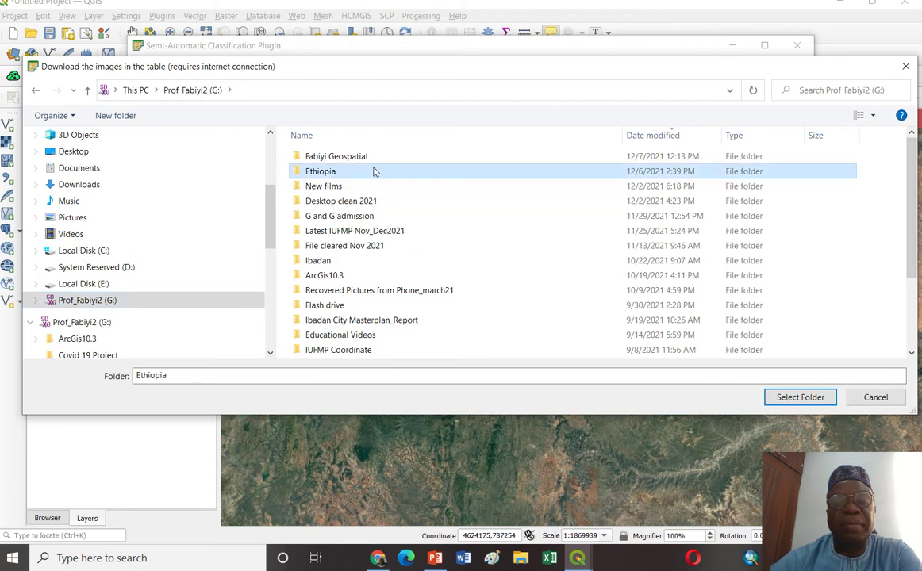
double_click(373, 171)
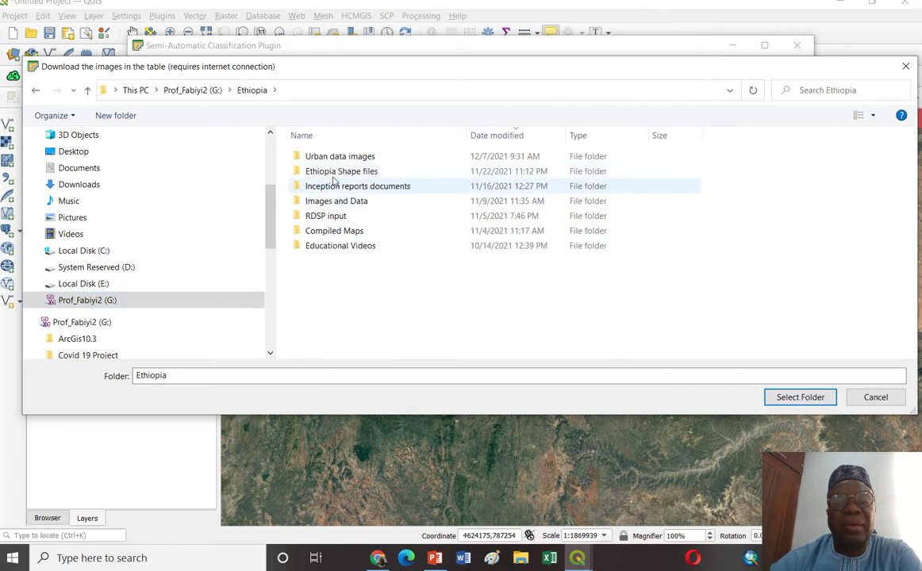
left_click(328, 235)
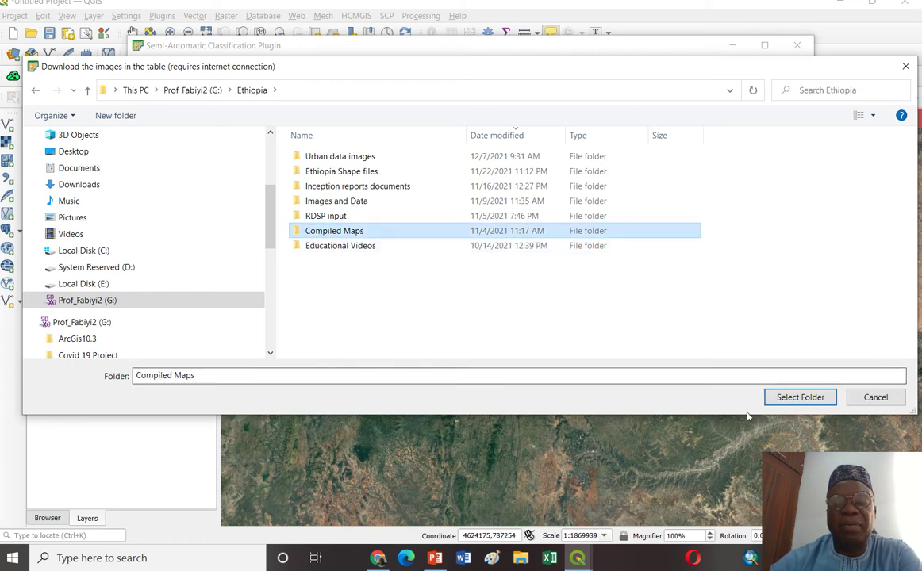
left_click(799, 396)
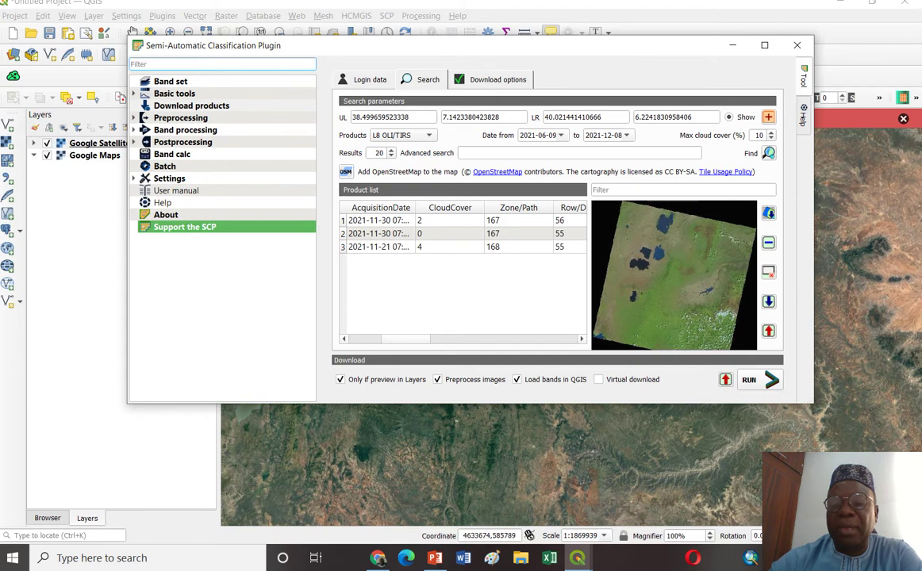
Step: Move the plugin window away from the top of the map and dismiss the connection error message
left_click(805, 557)
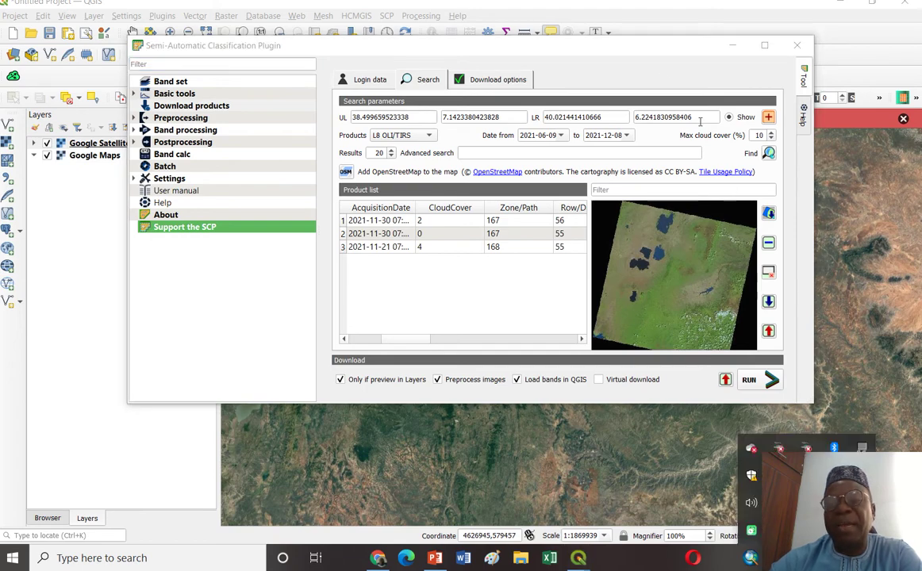
left_click_drag(571, 45, 488, 269)
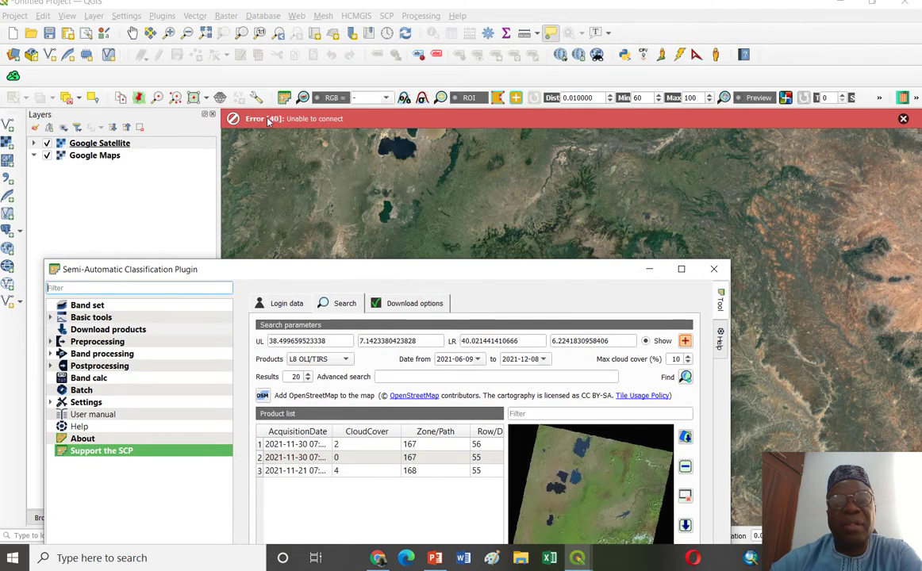
left_click_drag(514, 270, 592, 310)
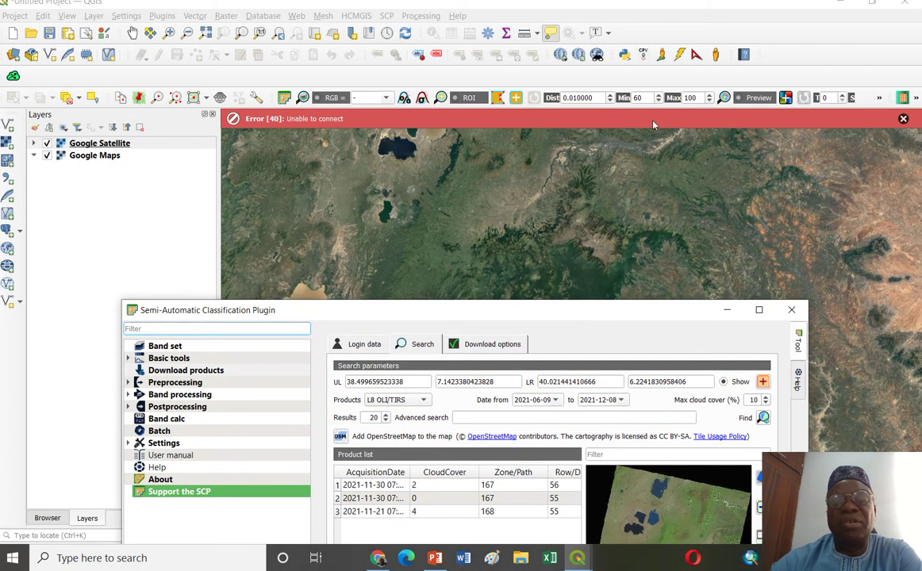
left_click(903, 120)
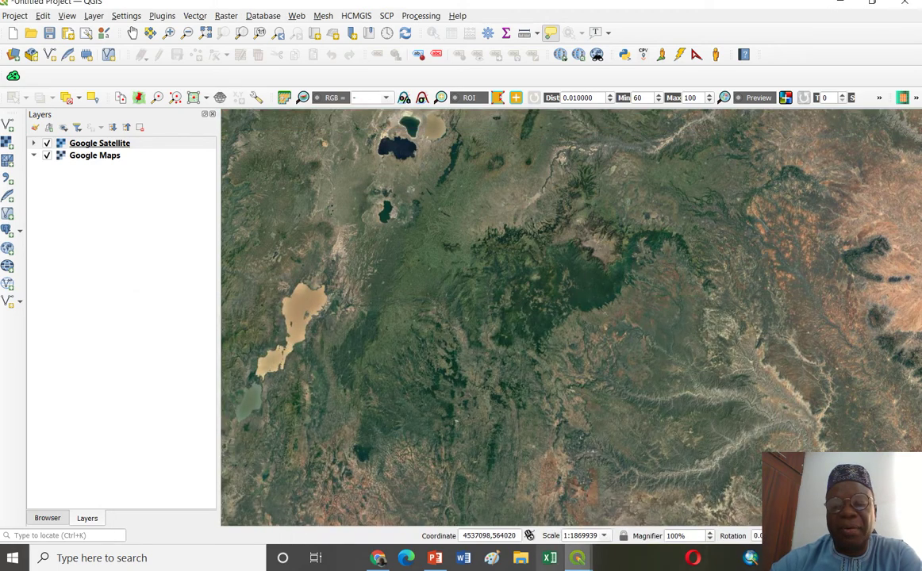
left_click_drag(377, 558, 463, 558)
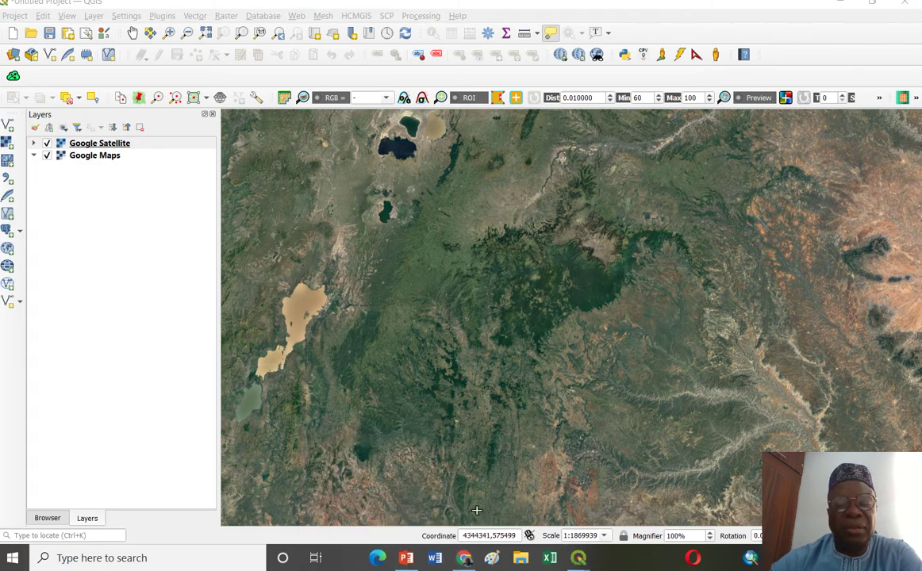
Step: Start adding a raster layer from file and browse for the raster datasets
left_click(172, 33)
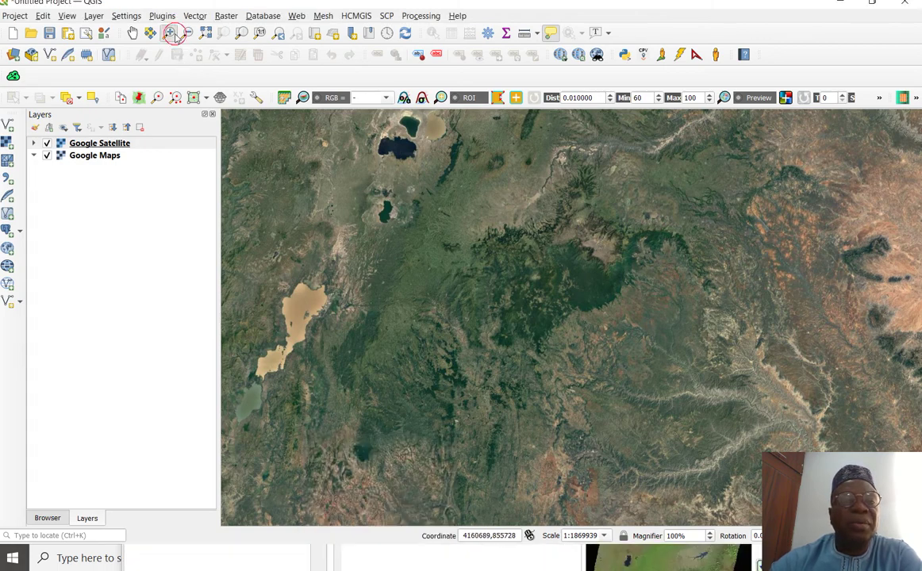
left_click(89, 16)
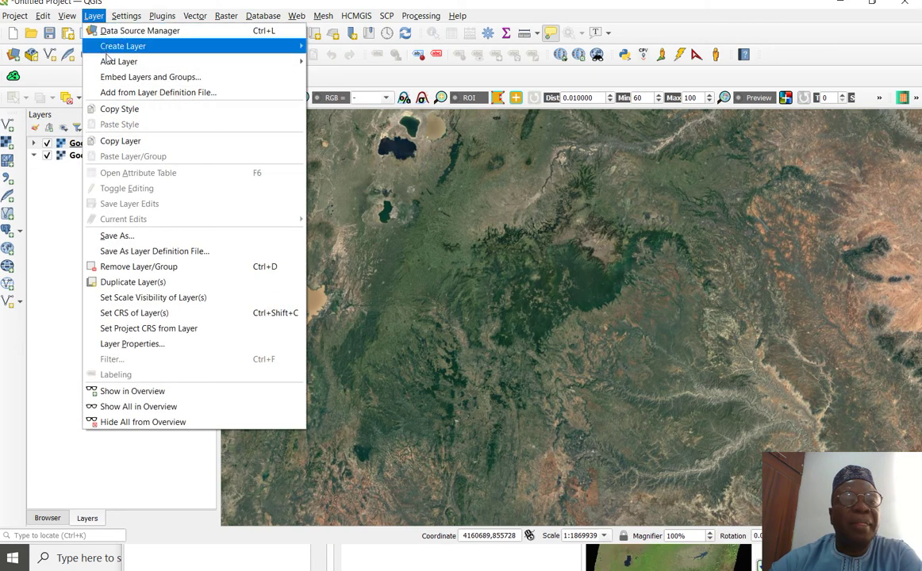
mouse_move(100, 59)
left_click(321, 77)
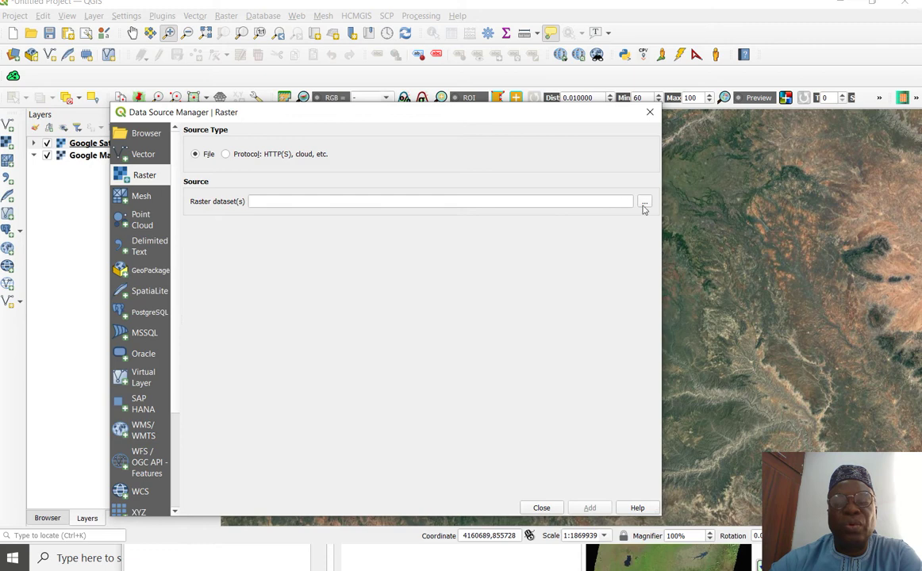
left_click(645, 204)
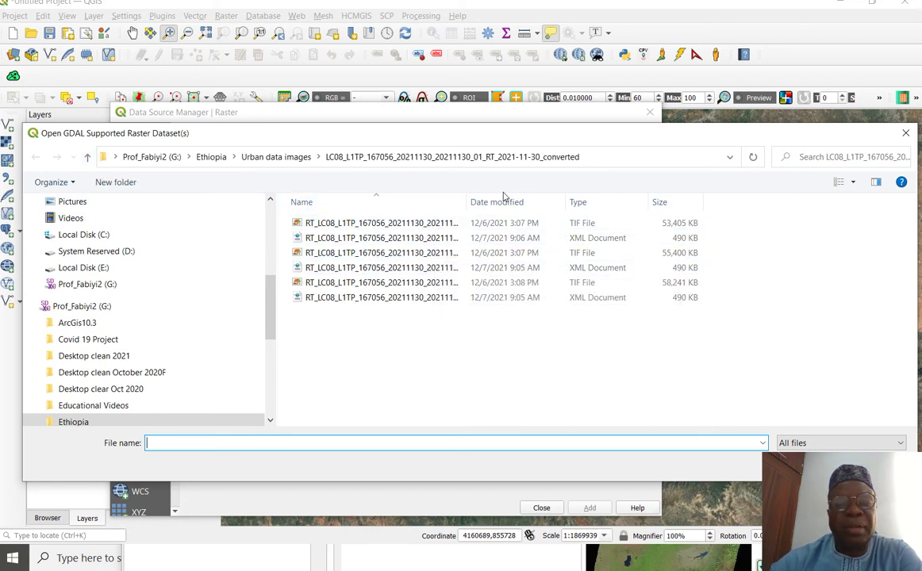
Step: Load only the B1, B2 and B3 TIF files of the converted 2021-11-30 scene as raster layers and close the data source window
left_click_drag(469, 196, 644, 197)
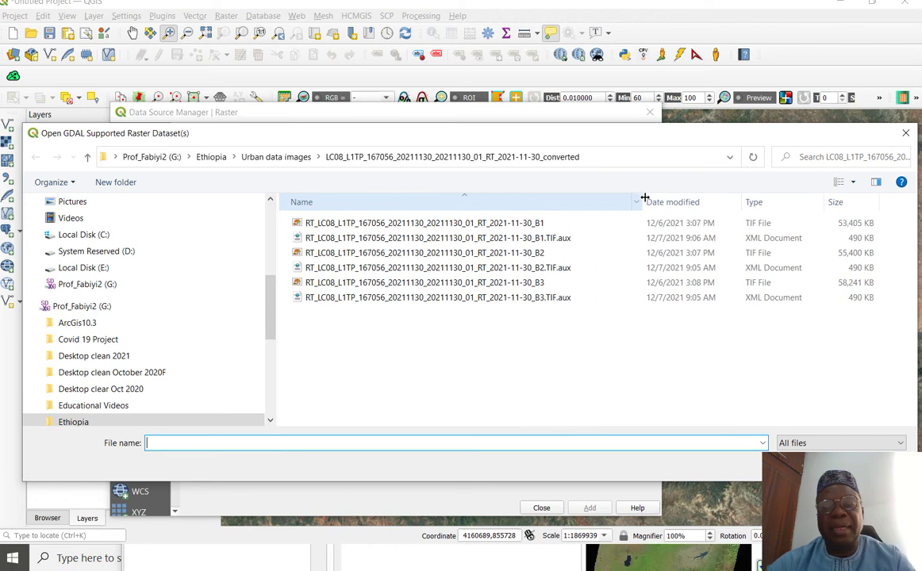
left_click(508, 223)
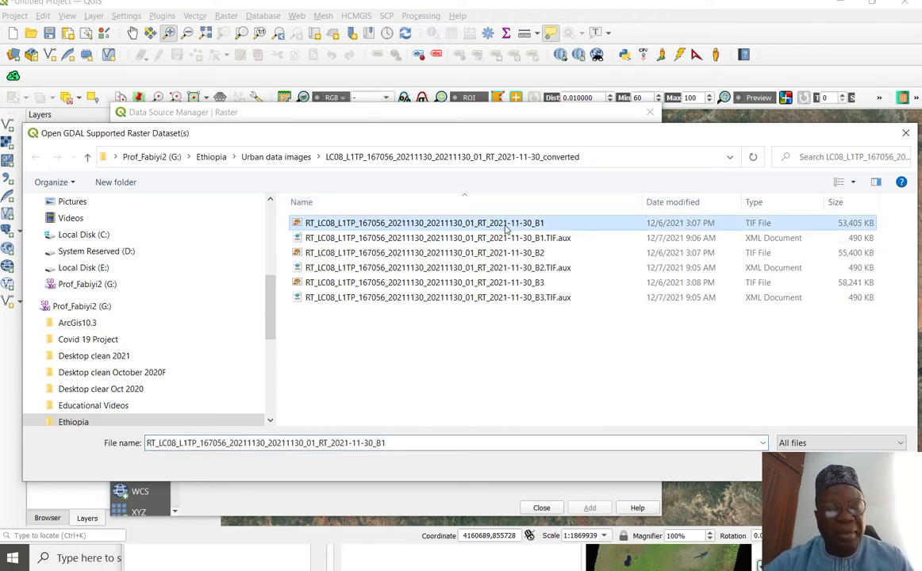
left_click(515, 253, "shift")
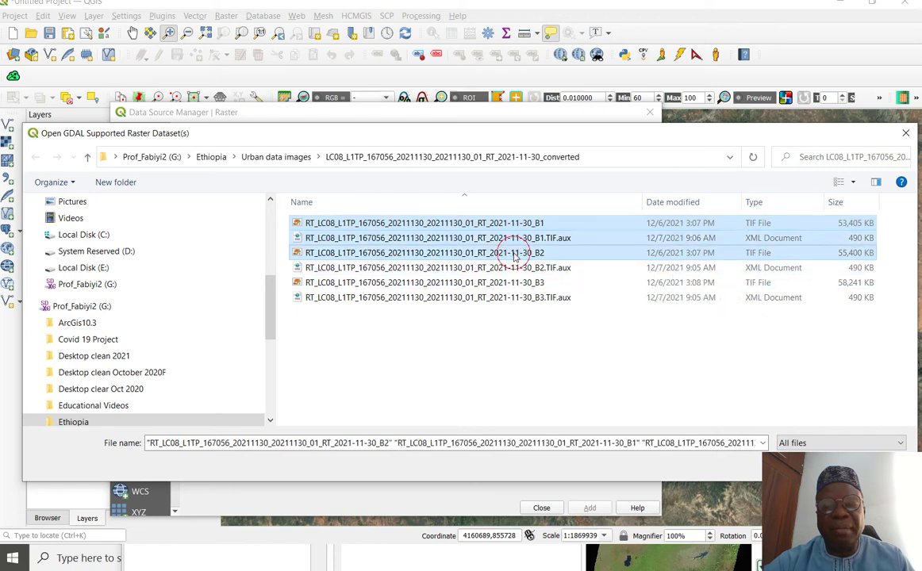
left_click(488, 223)
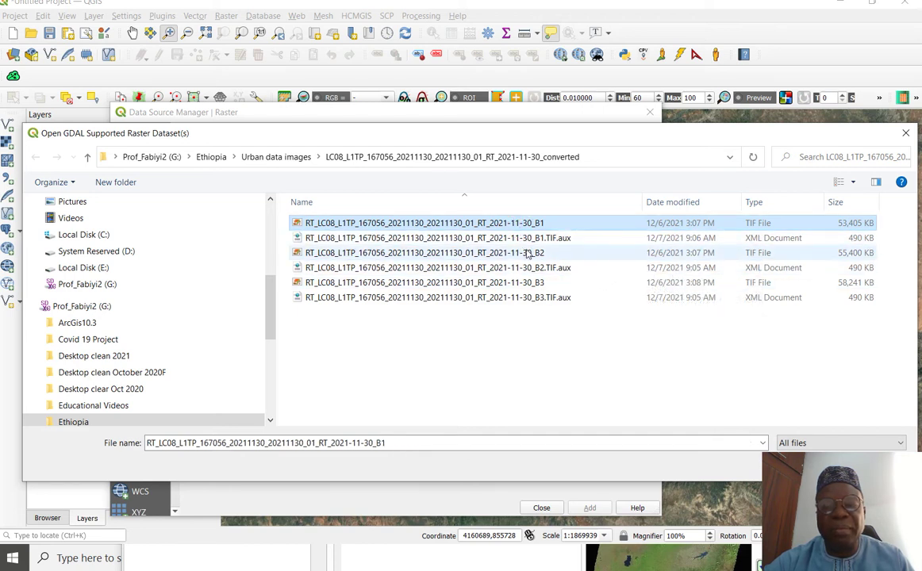
left_click(505, 252, "ctrl")
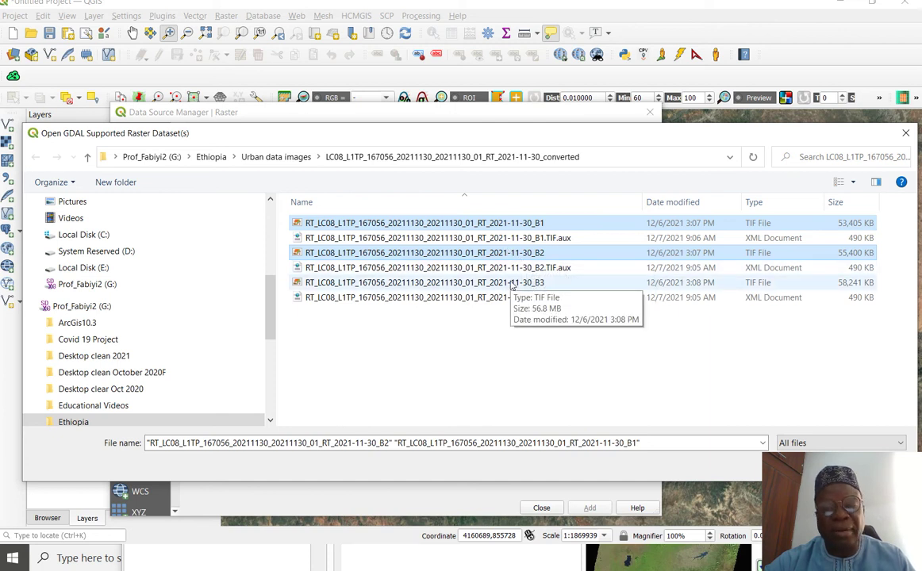
left_click(501, 286, "ctrl")
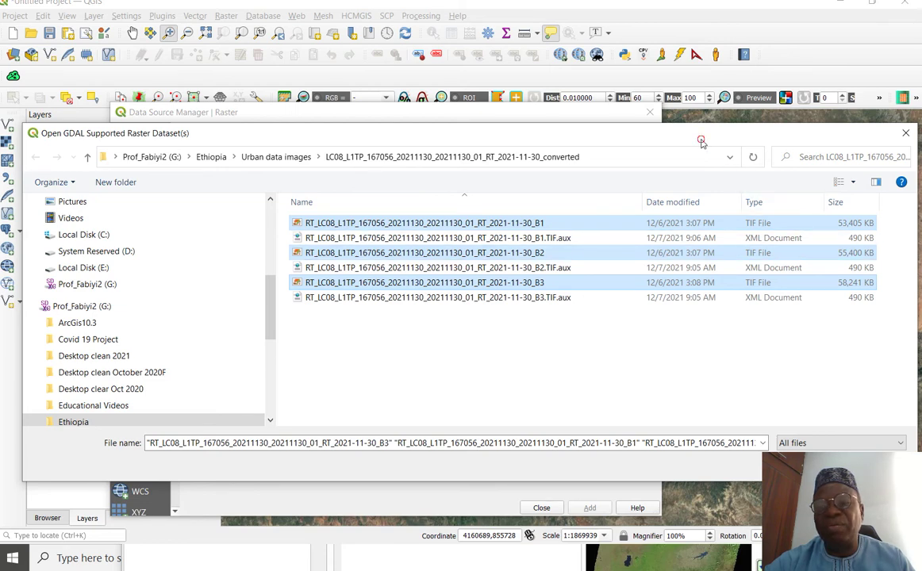
left_click_drag(701, 141, 677, 74)
left_click(798, 397)
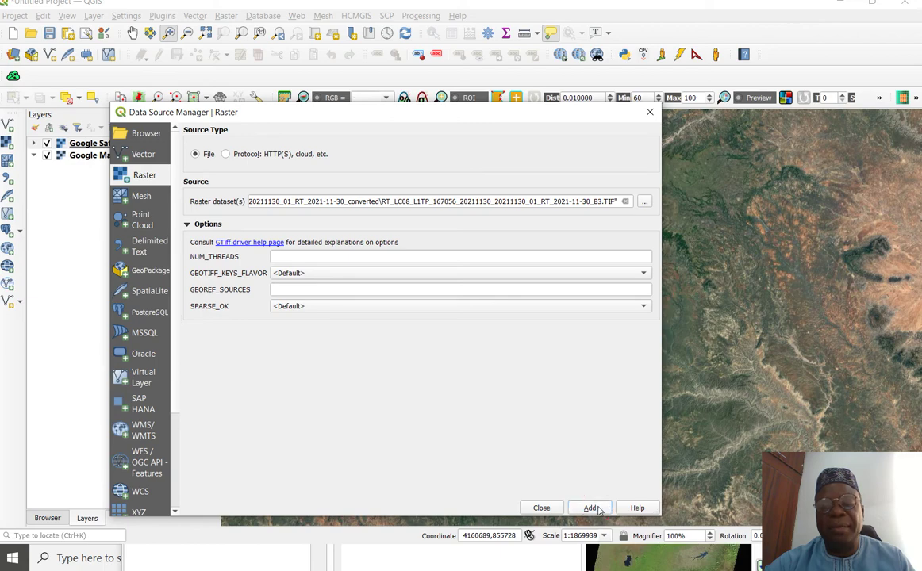
left_click(650, 112)
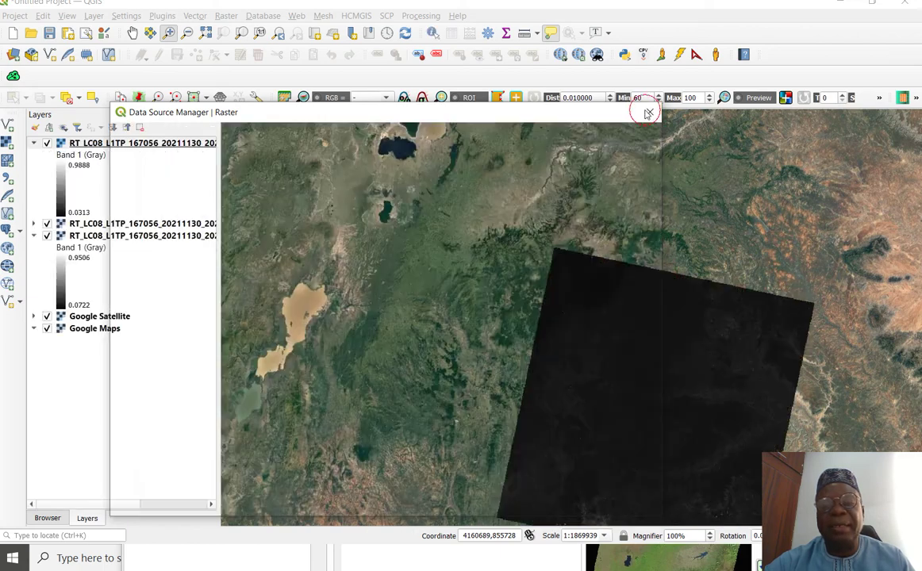
Step: Examine the extent and position of the loaded Landsat scene against the satellite basemap
left_click(133, 33)
left_click_drag(568, 344, 383, 195)
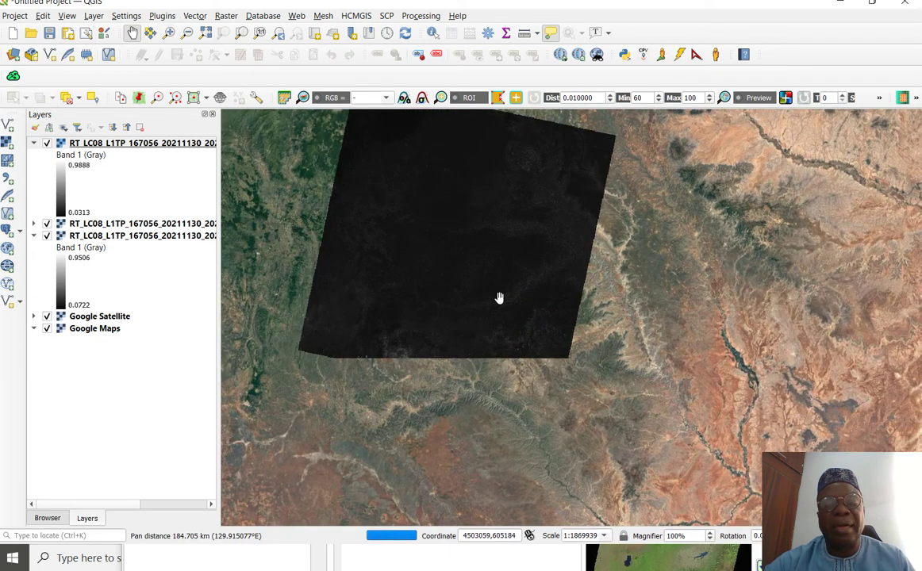
left_click(459, 293)
left_click_drag(458, 293, 462, 354)
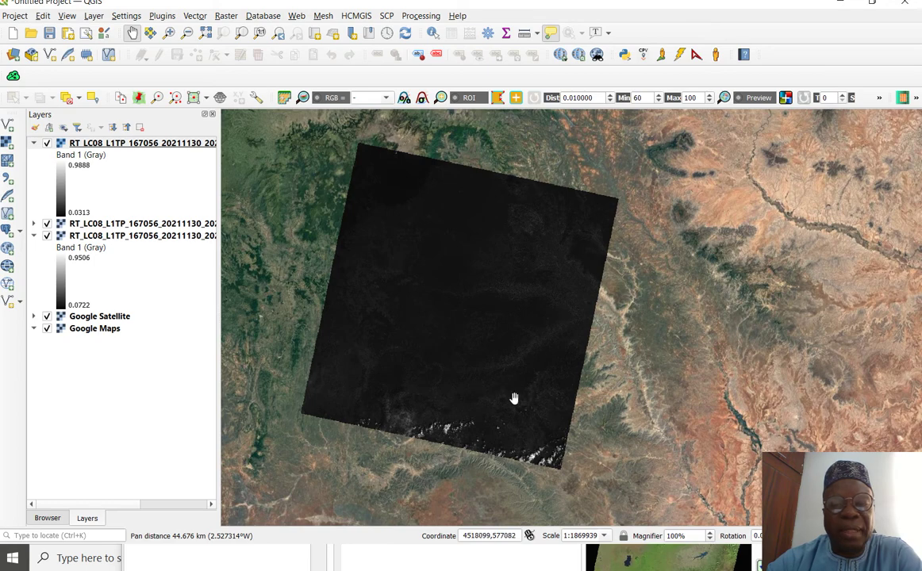
left_click_drag(478, 362, 492, 357)
scroll(498, 349, "up", 1)
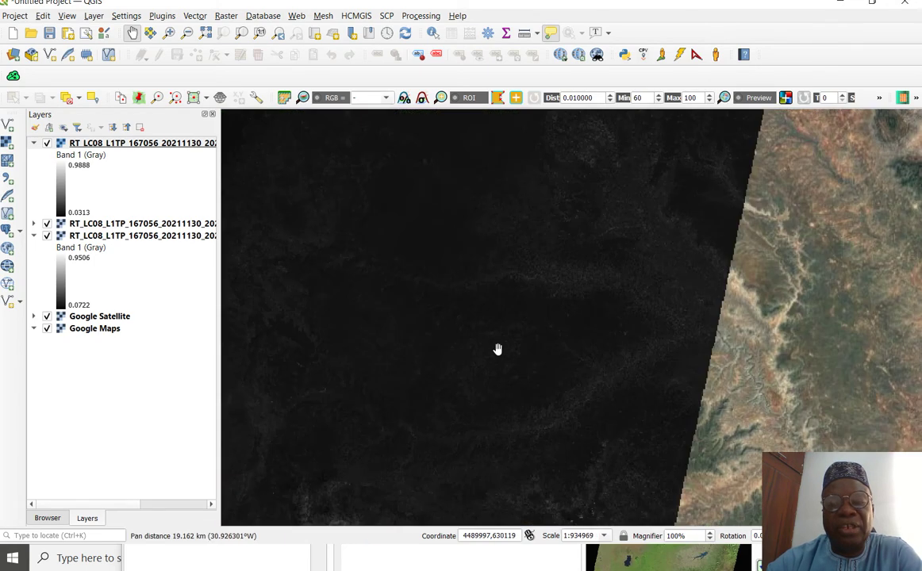
scroll(497, 349, "down", 2)
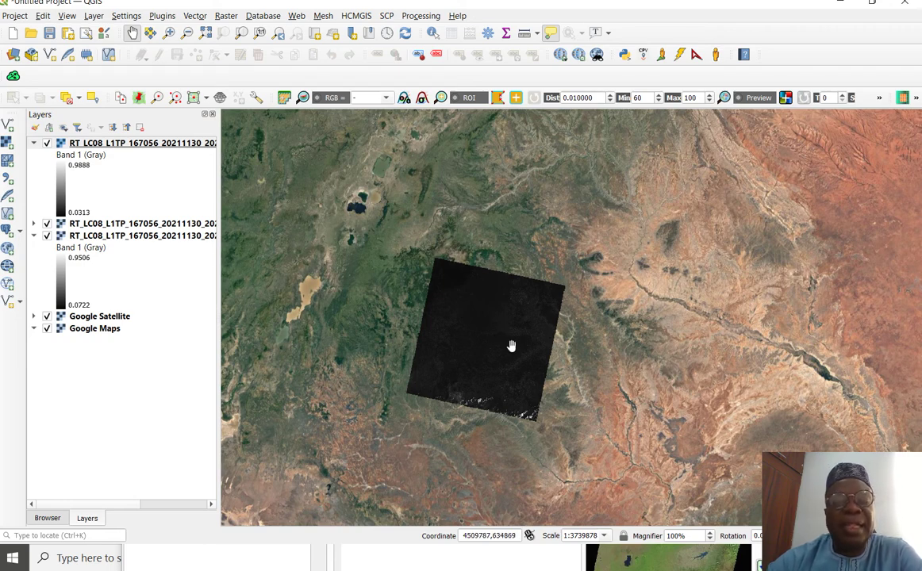
left_click_drag(506, 367, 438, 325)
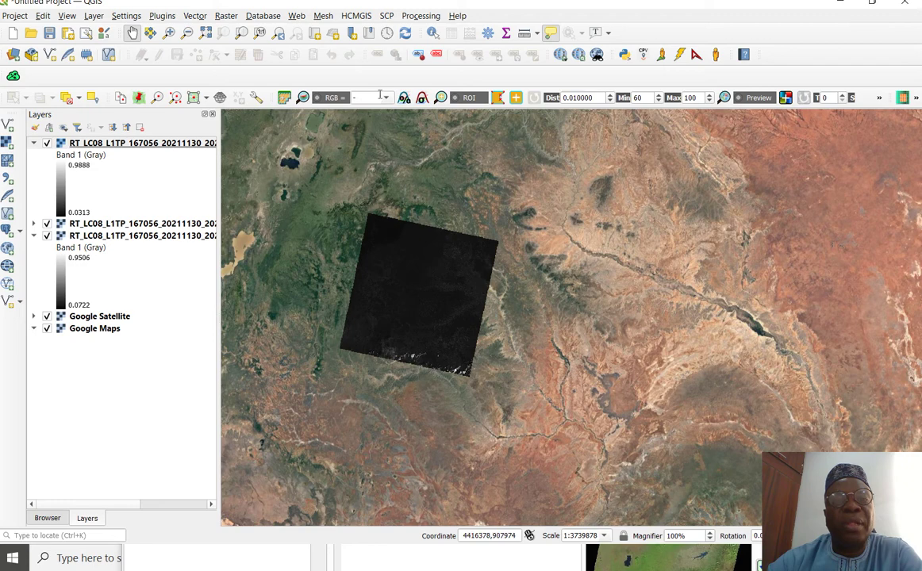
Step: Open the plugin's band set definition and show the loaded B1, B2 and B3 rasters among the available single bands
left_click(386, 16)
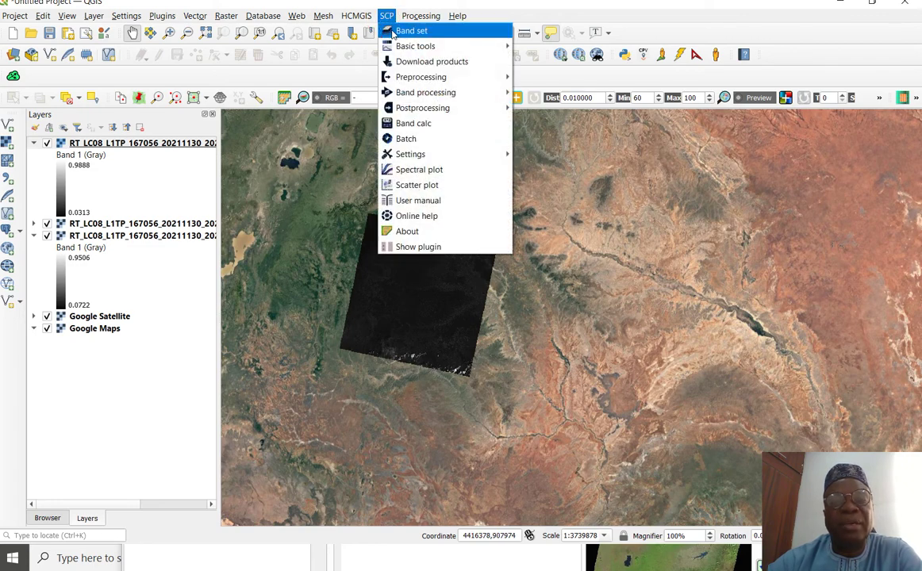
left_click(411, 31)
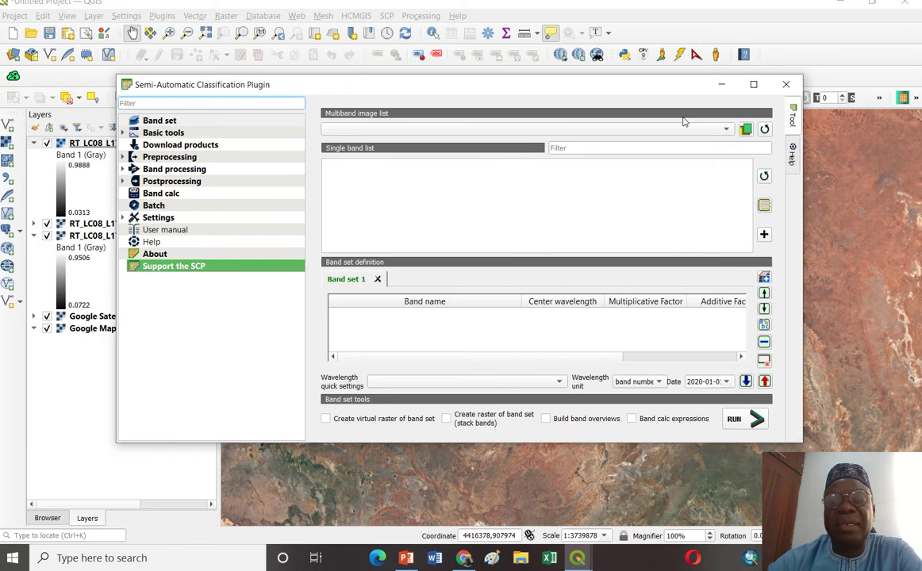
left_click(749, 129)
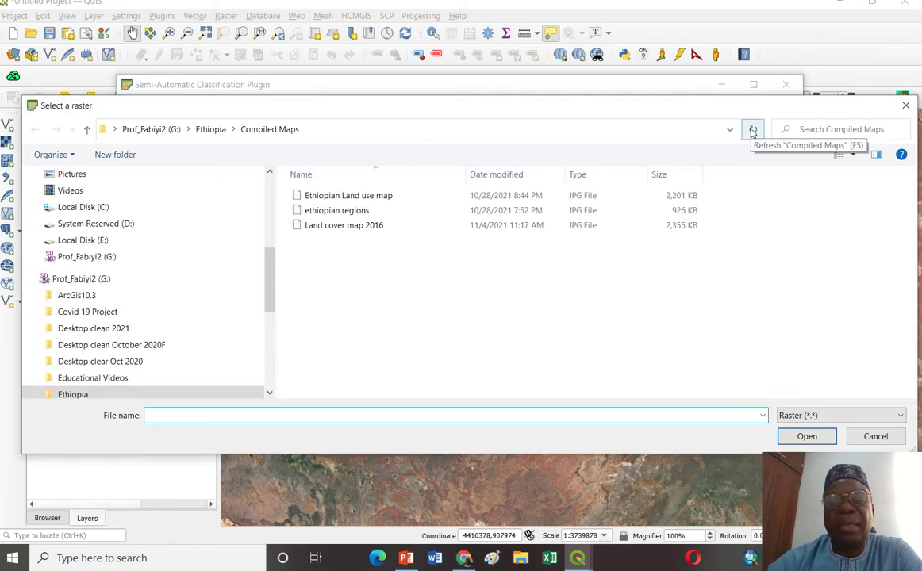
left_click(906, 105)
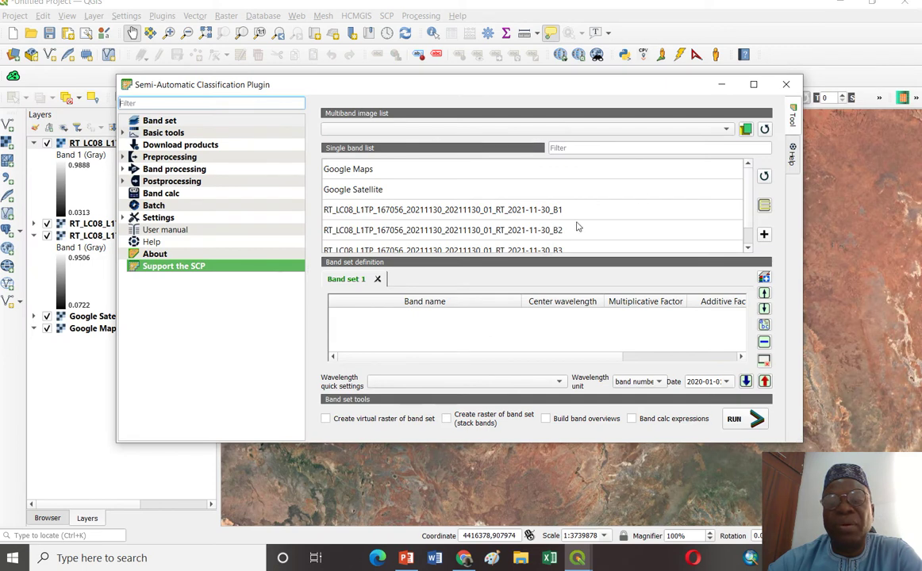
scroll(557, 228, "down", 1)
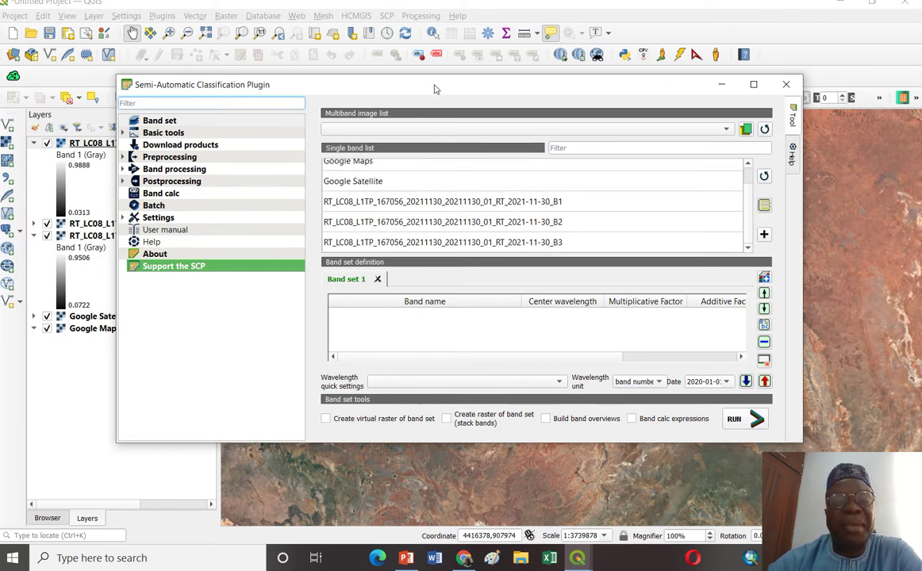
Step: Add the B3, B2 and B1 bands of the 2021-11-30 scene, in that order, to Band set 1
left_click(547, 247)
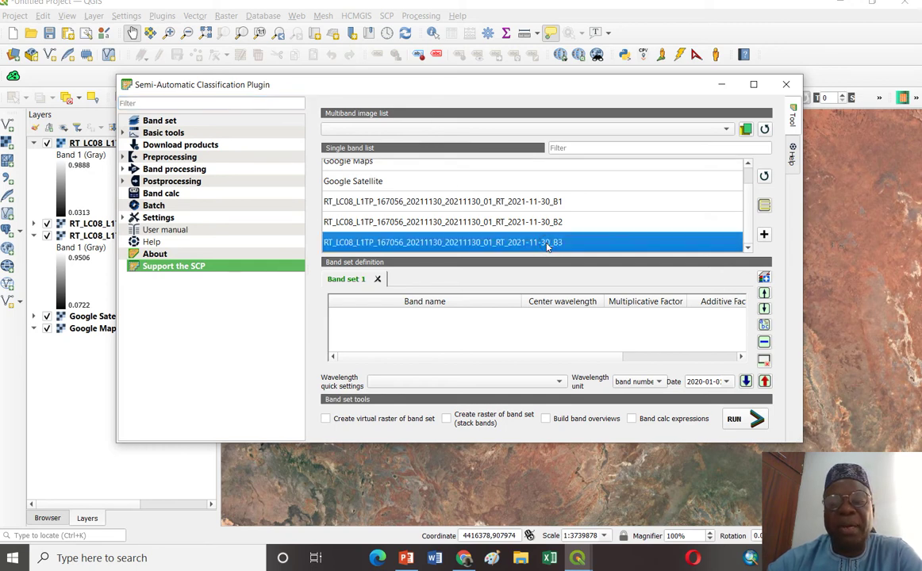
left_click(765, 235)
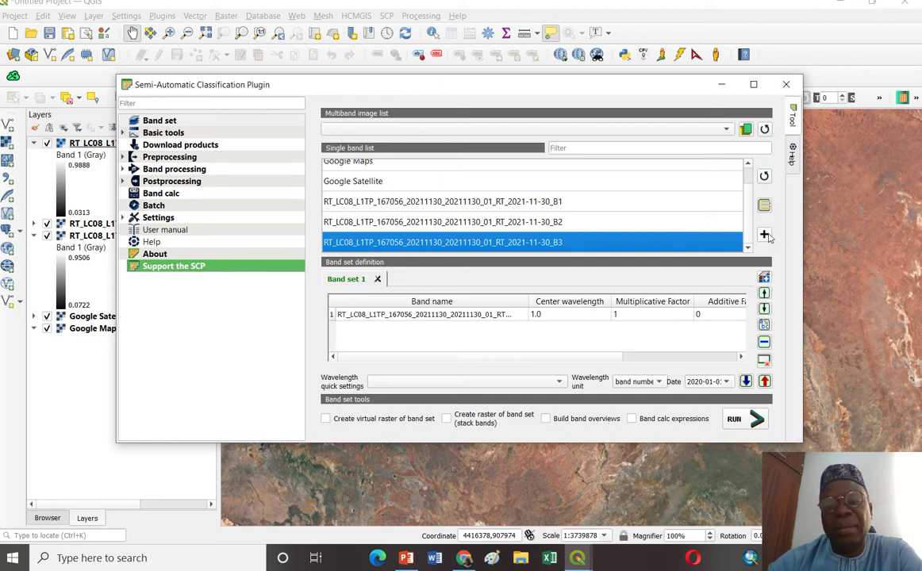
left_click(553, 223)
left_click(765, 236)
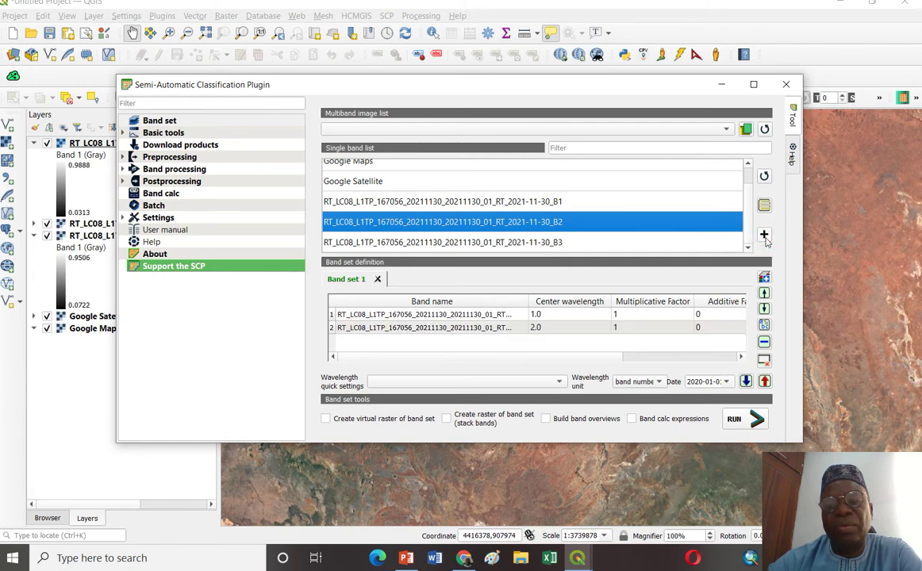
left_click(551, 203)
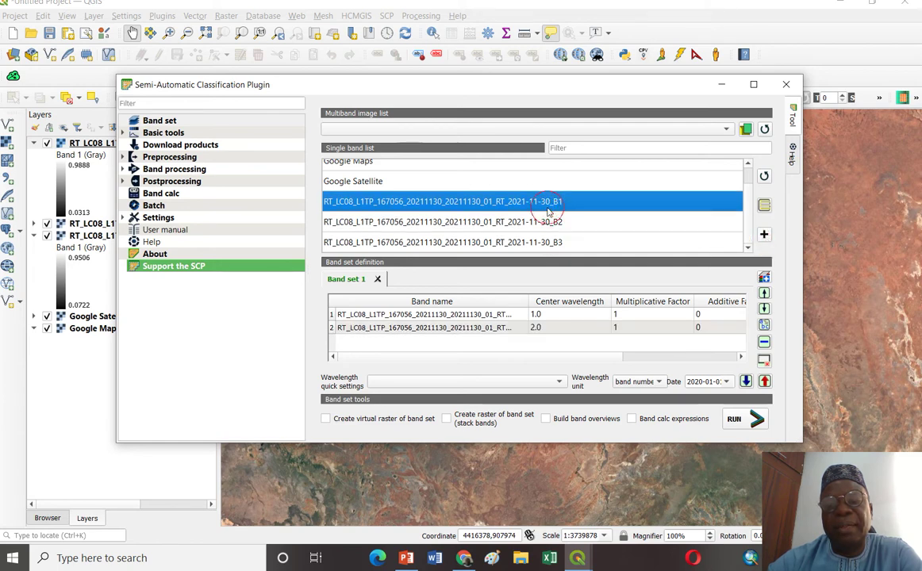
left_click(762, 236)
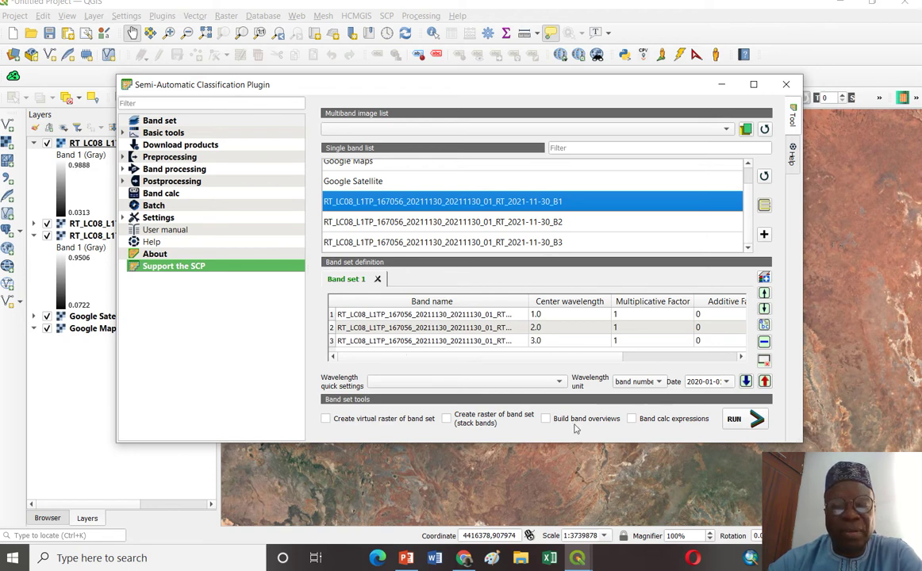
Step: Create a stacked raster of the band set, saving it in the Compiled Maps folder inside Ethiopia
left_click(447, 419)
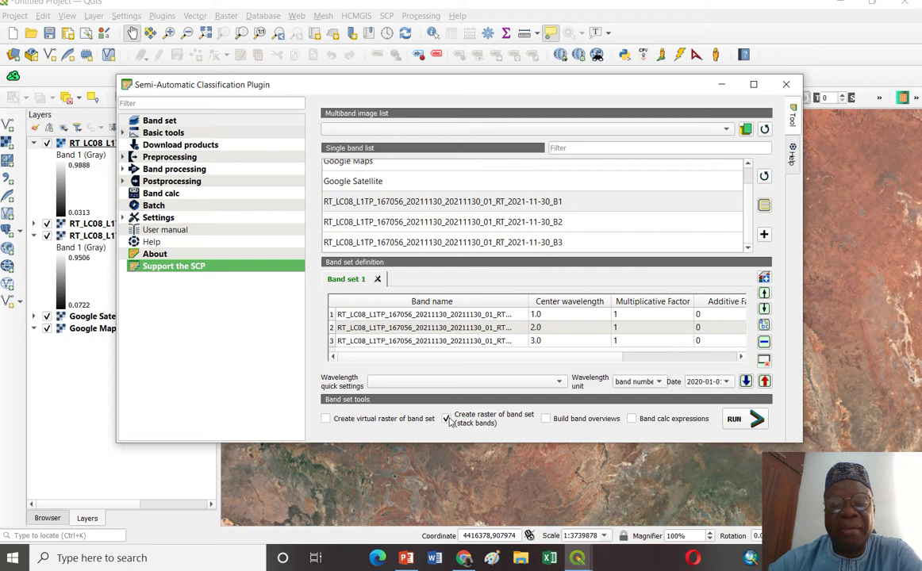
left_click(746, 425)
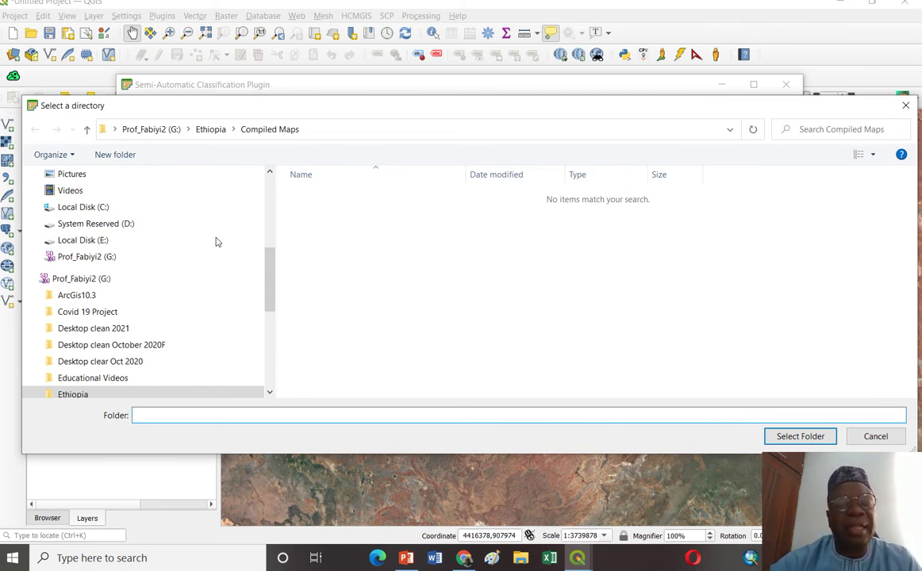
left_click(87, 130)
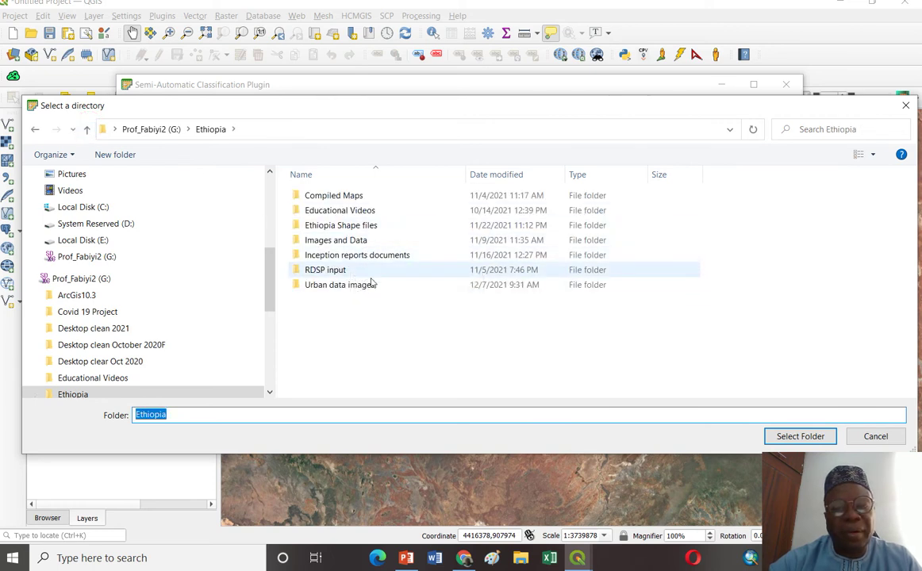
left_click(357, 198)
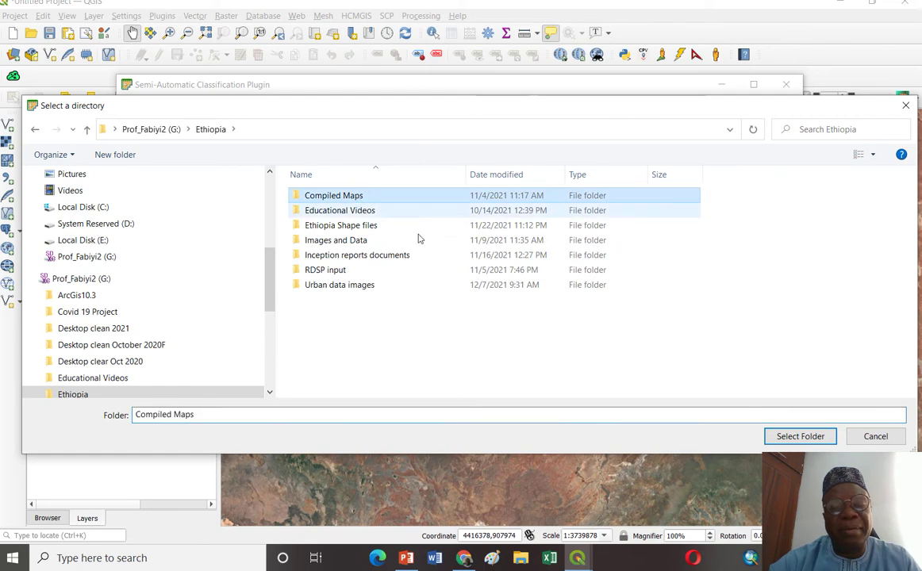
left_click(794, 437)
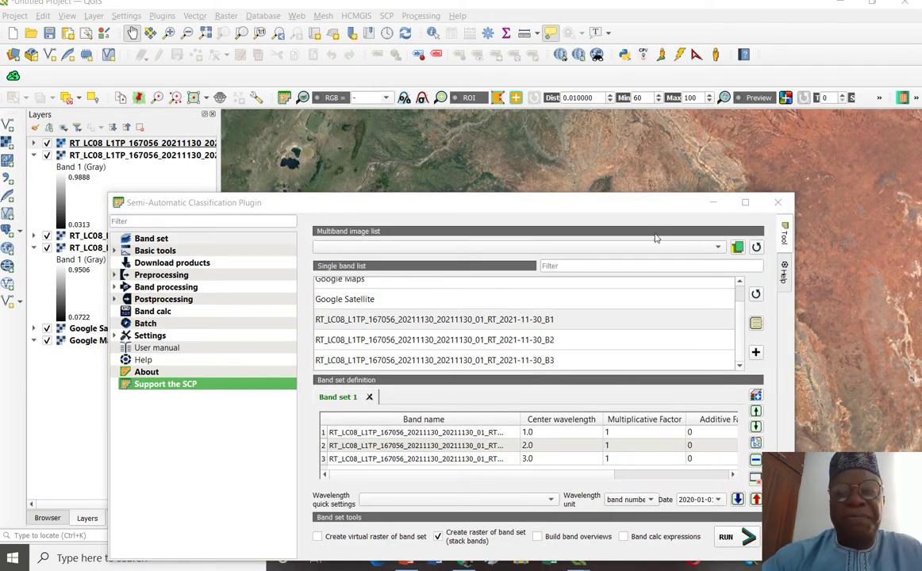
Step: Minimize the plugin window, widen the layer list and examine the stacked colour composite up close on the map
left_click(713, 203)
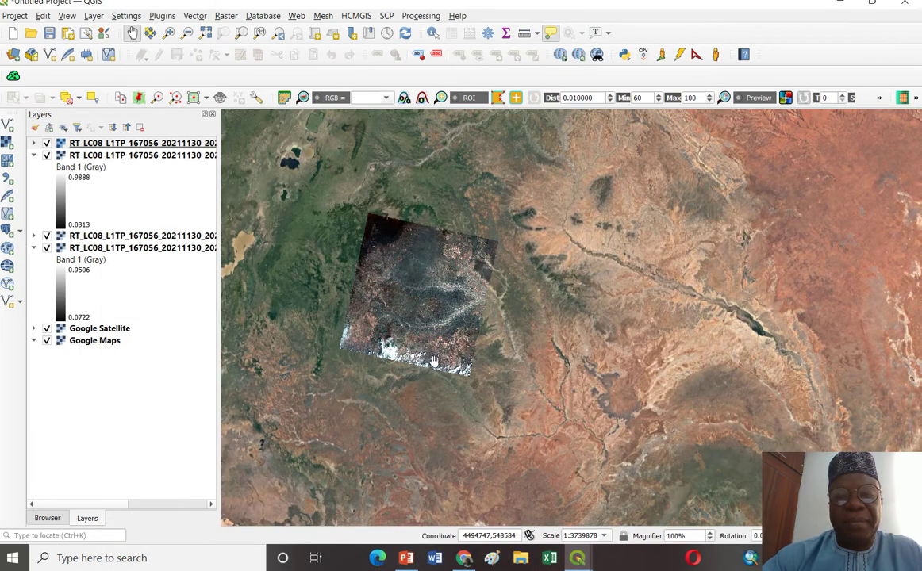
scroll(443, 319, "up", 1)
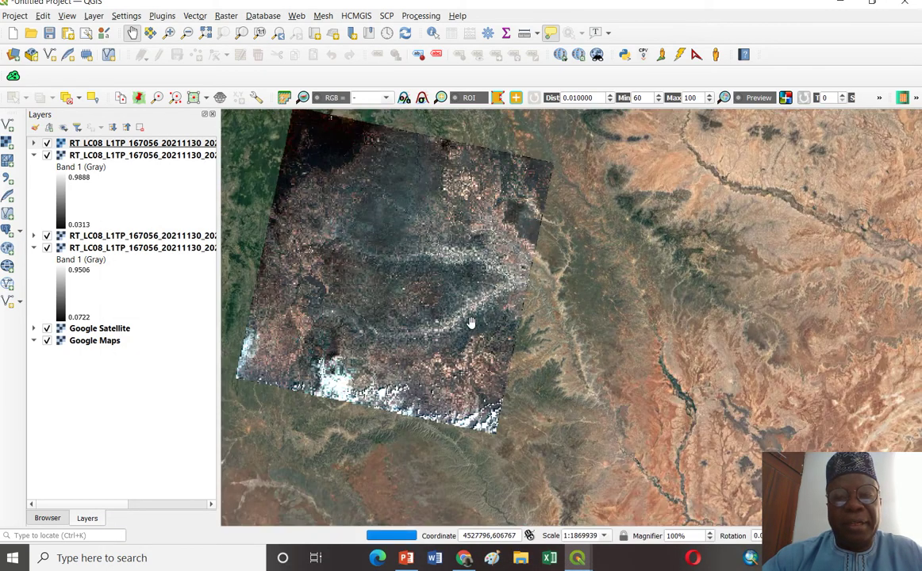
left_click_drag(379, 289, 493, 308)
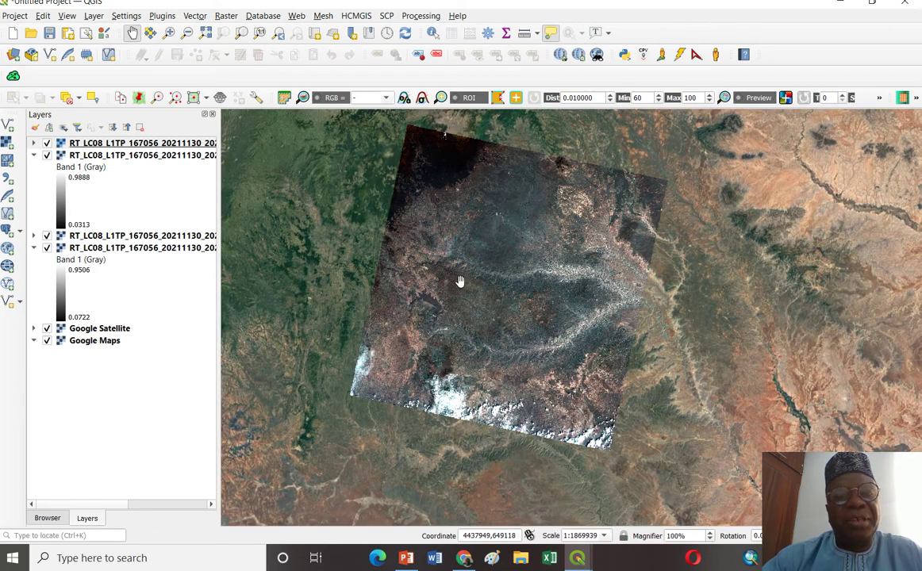
left_click_drag(215, 165, 300, 158)
scroll(540, 237, "up", 2)
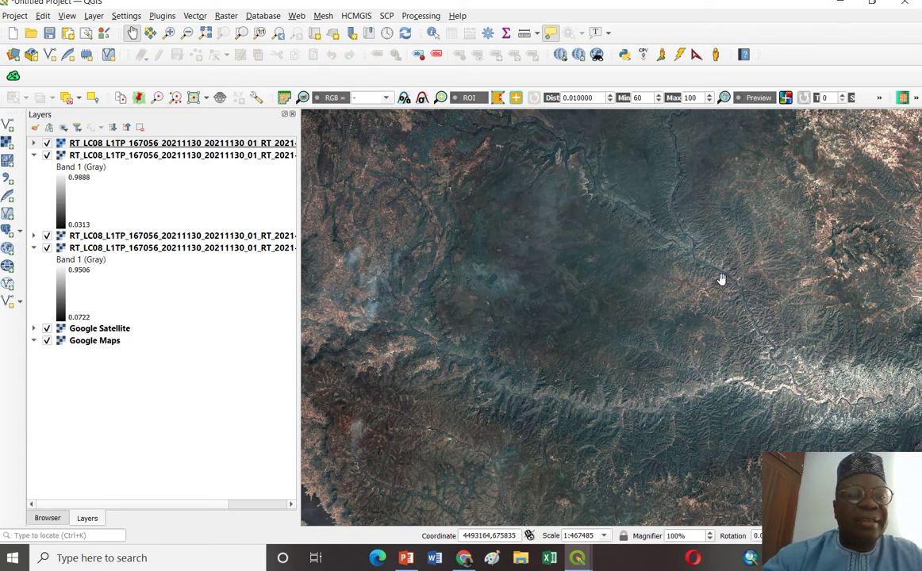
Step: Show the SCP Dock and open its training input with the ROI and signature list
left_click(388, 17)
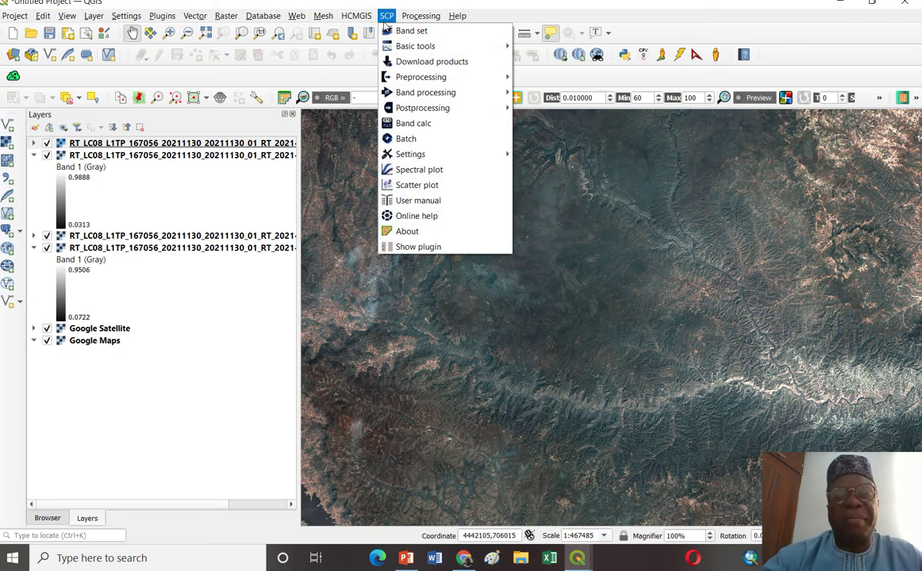
left_click(401, 247)
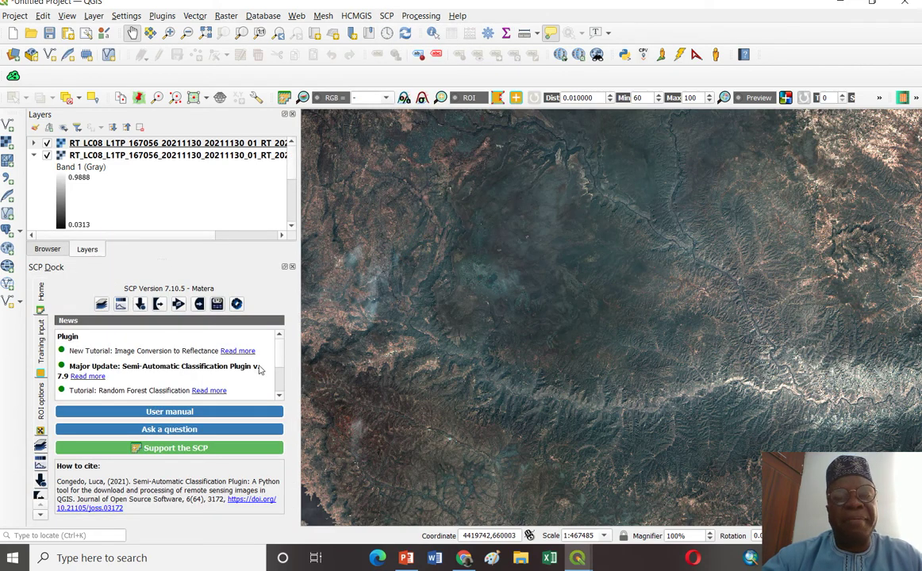
left_click(42, 343)
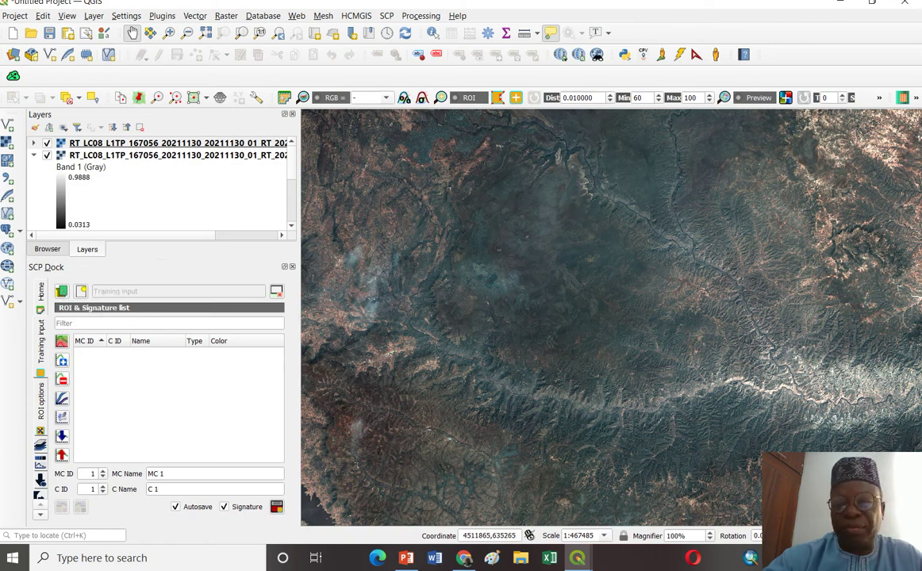
Step: Create a new SCP training input file named "new train" in the Compiled Maps folder
left_click_drag(604, 317, 635, 392)
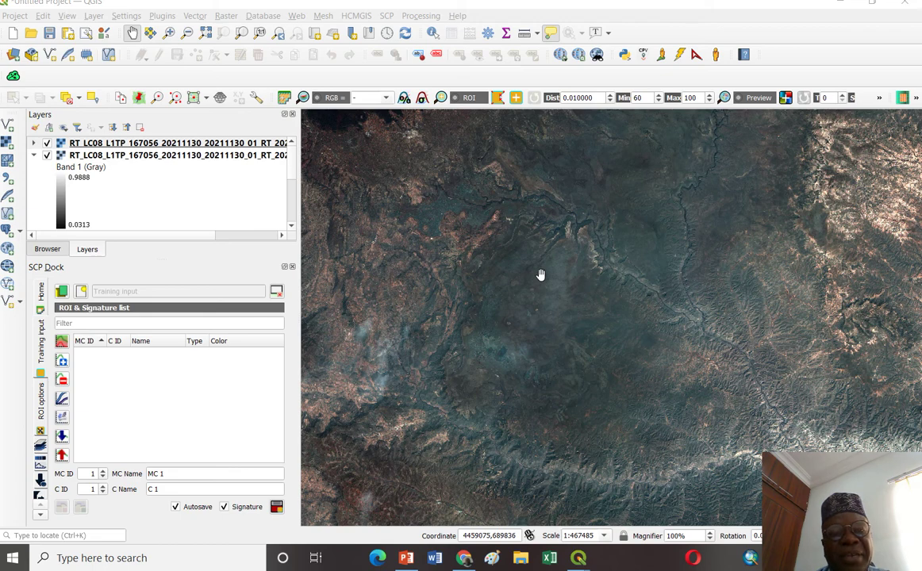
left_click(81, 293)
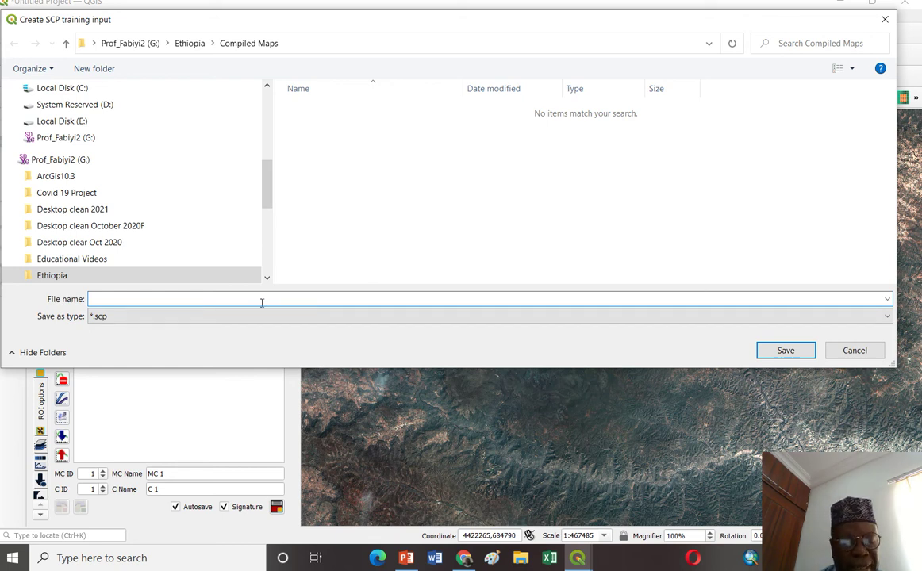
type("new train")
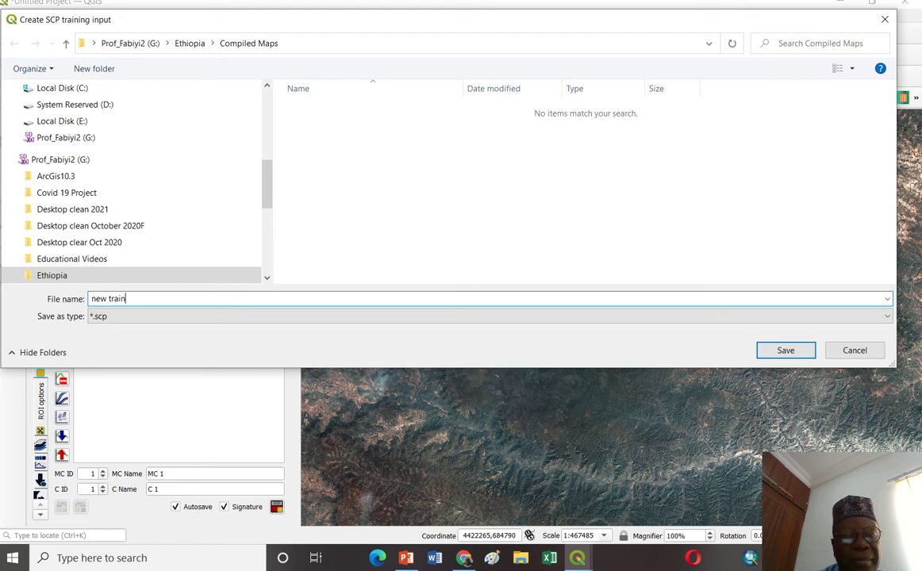
left_click(803, 351)
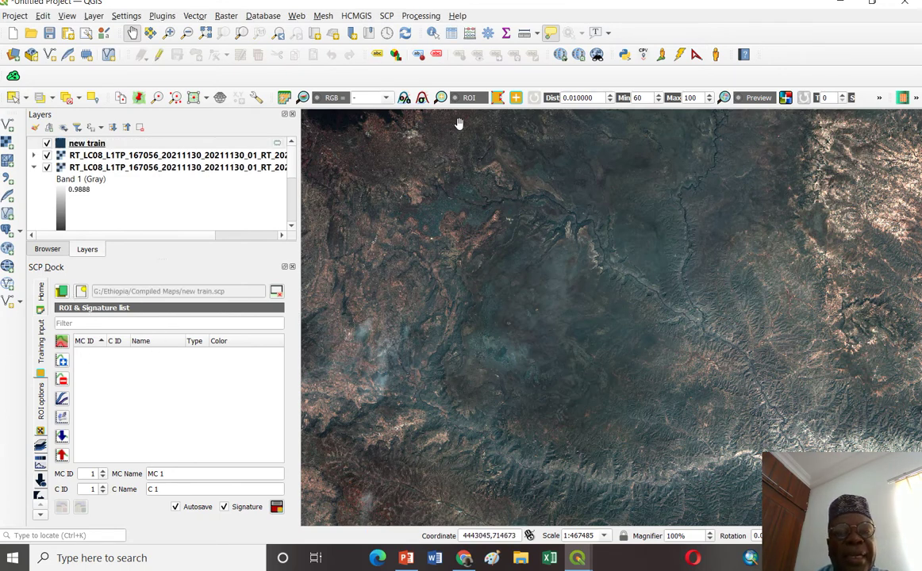
Step: Draw a narrow ROI polygon along a dark stretch of the river channel in the stacked composite
scroll(552, 248, "up", 2)
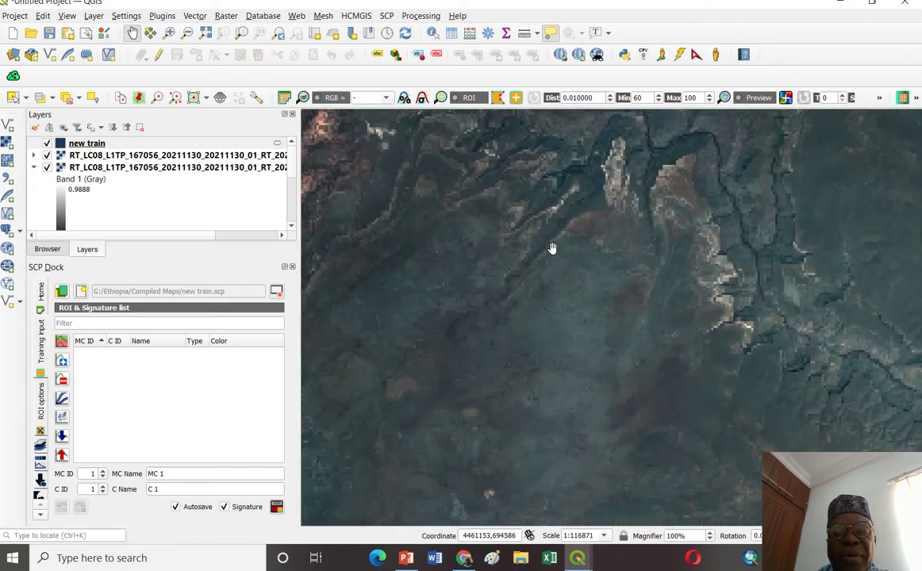
left_click_drag(669, 246, 611, 288)
scroll(611, 289, "up", 1)
scroll(499, 286, "down", 4)
scroll(531, 316, "up", 3)
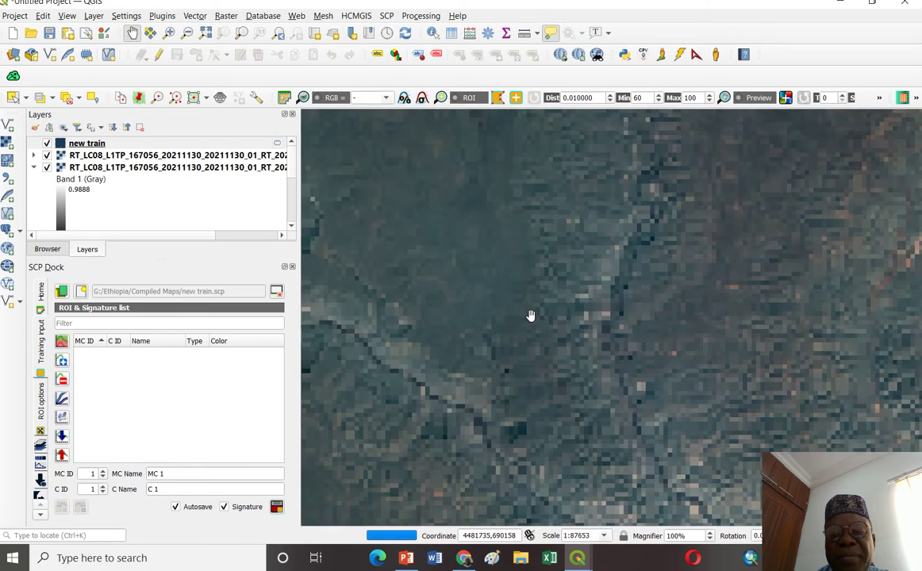
left_click_drag(428, 350, 467, 258)
scroll(467, 258, "up", 3)
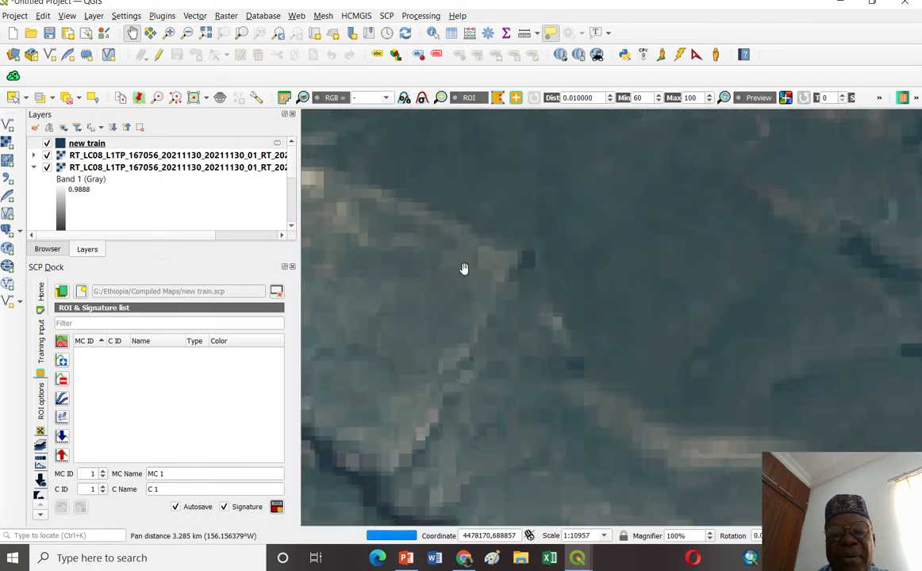
left_click_drag(433, 365, 589, 202)
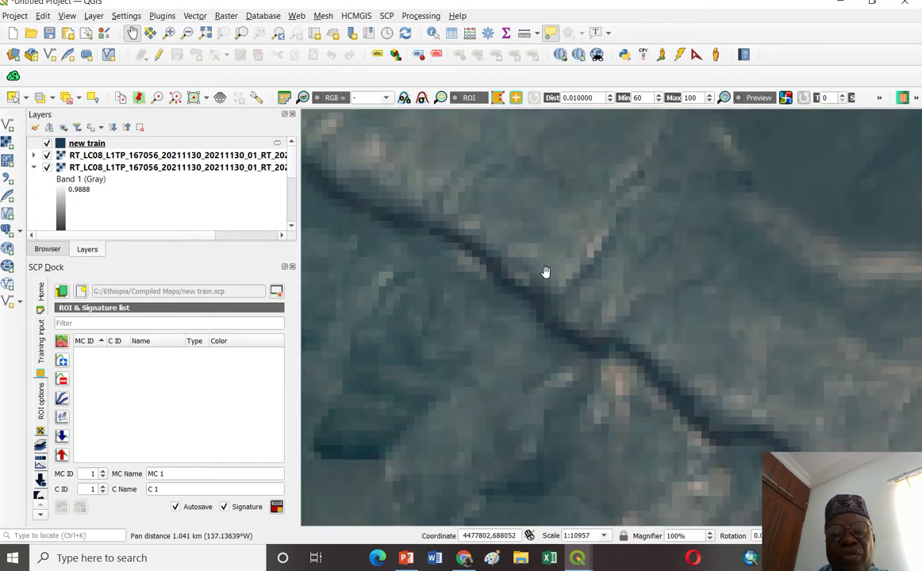
scroll(545, 271, "up", 1)
left_click_drag(575, 253, 572, 225)
scroll(572, 224, "down", 1)
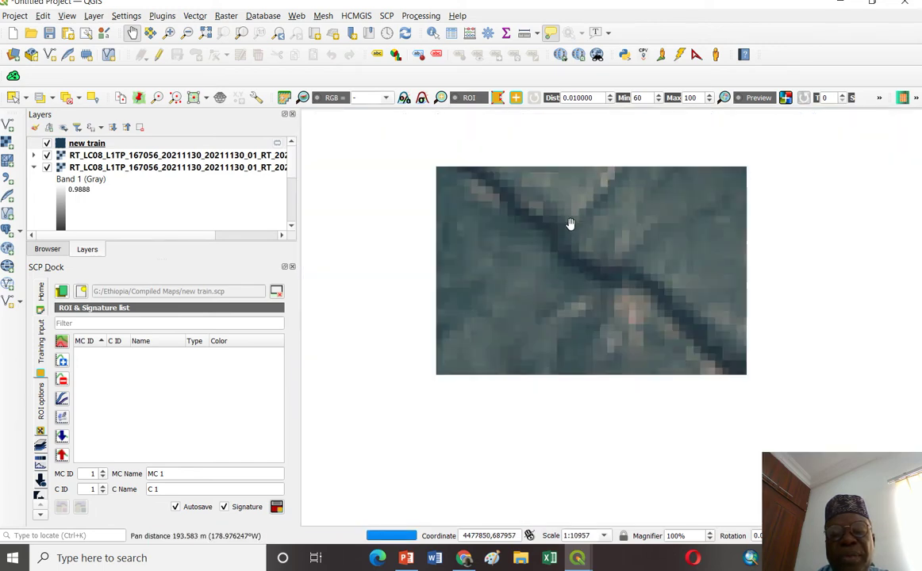
left_click_drag(669, 294, 548, 208)
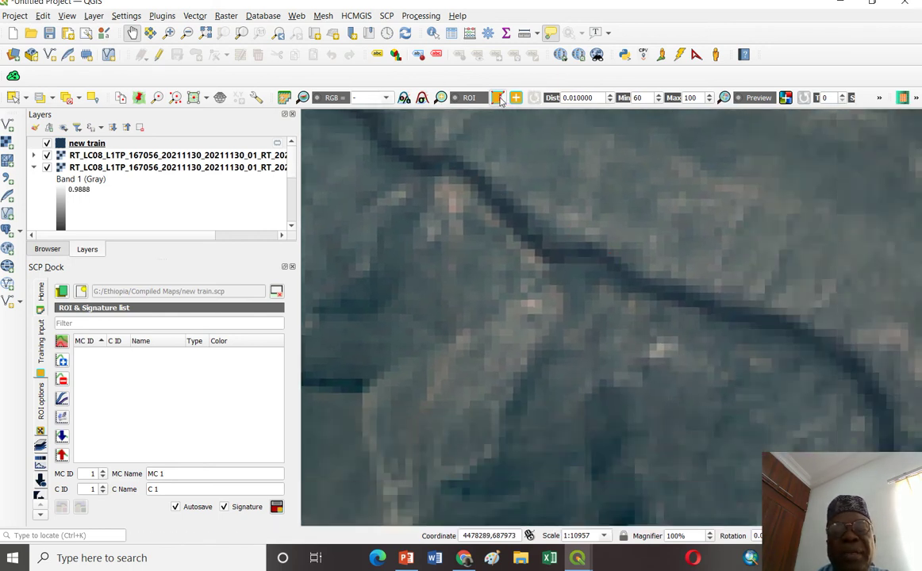
left_click(499, 97)
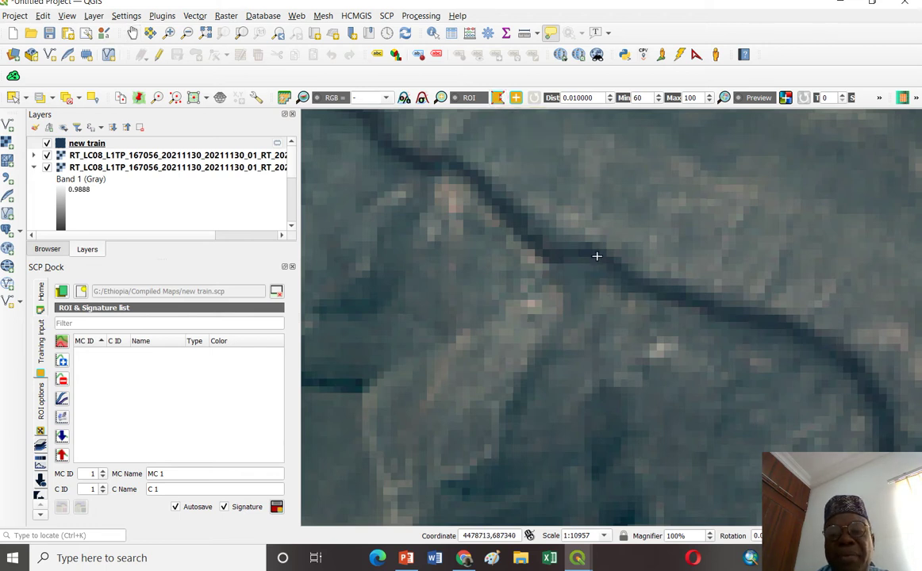
left_click(527, 221)
mouse_move(499, 187)
left_mouse_down()
mouse_move(460, 167)
mouse_move(471, 191)
mouse_move(522, 230)
left_mouse_up()
right_click(525, 231)
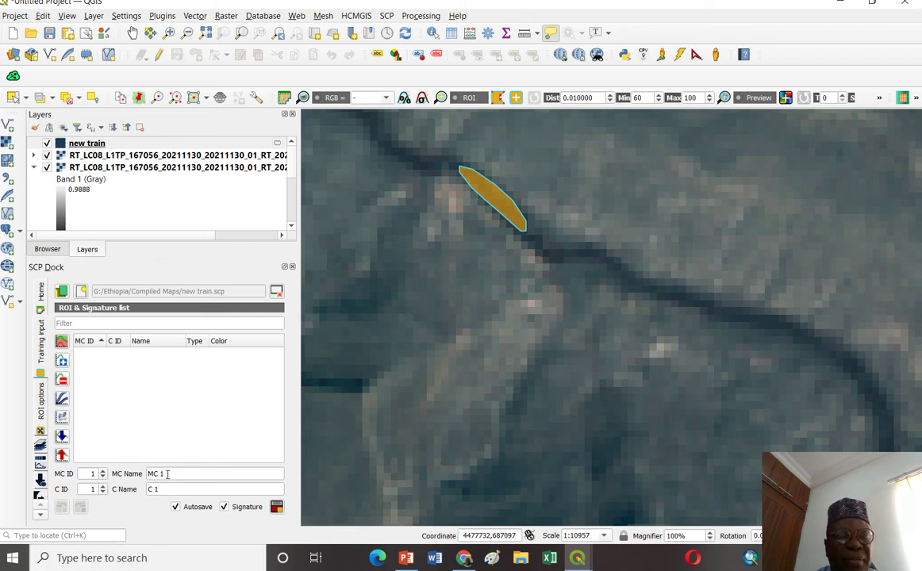
Step: Name both the macroclass and the class Water and save the river ROI with its signature to the training input
double_click(166, 473)
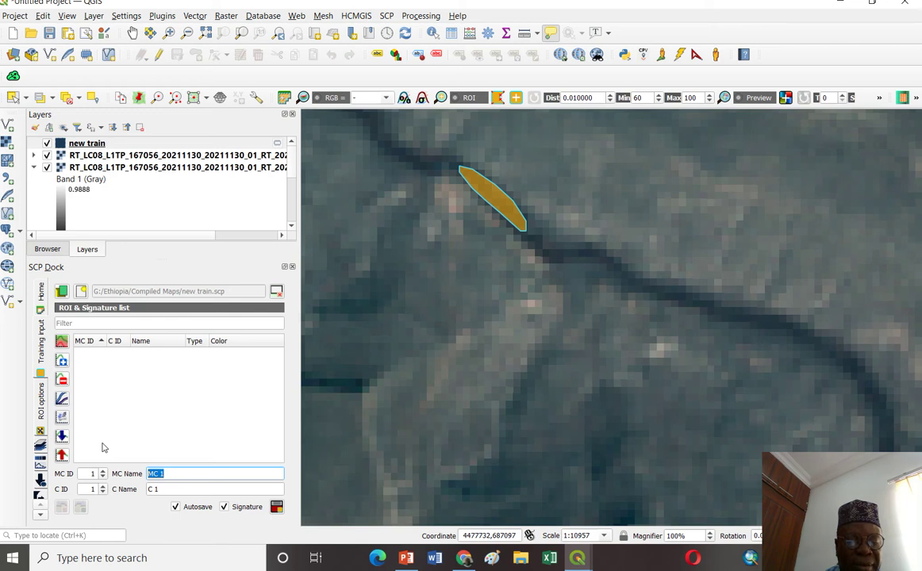
type("Water")
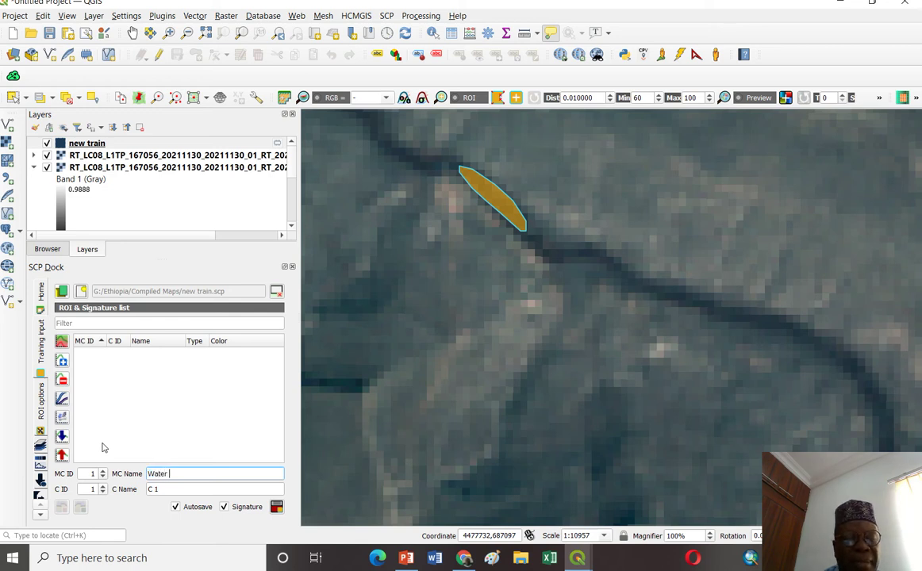
double_click(153, 489)
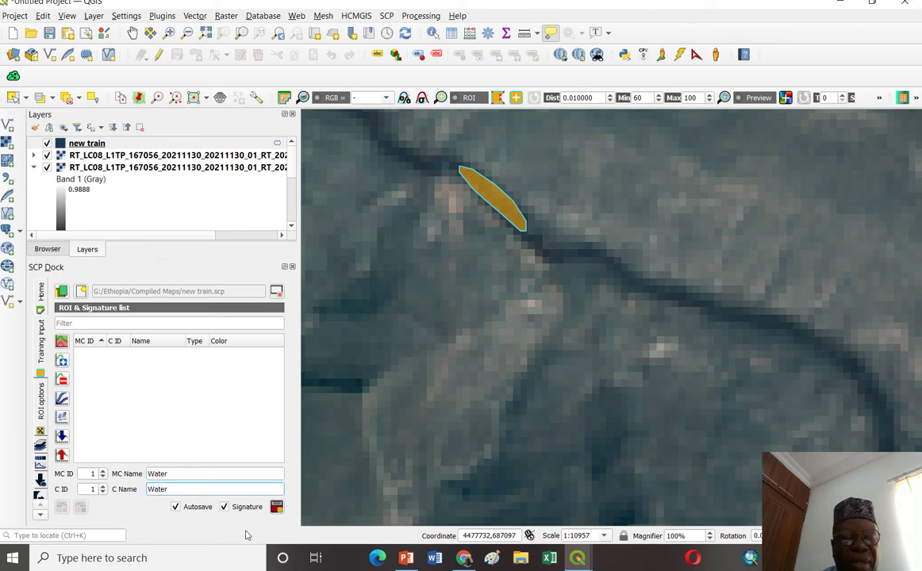
left_click(276, 508)
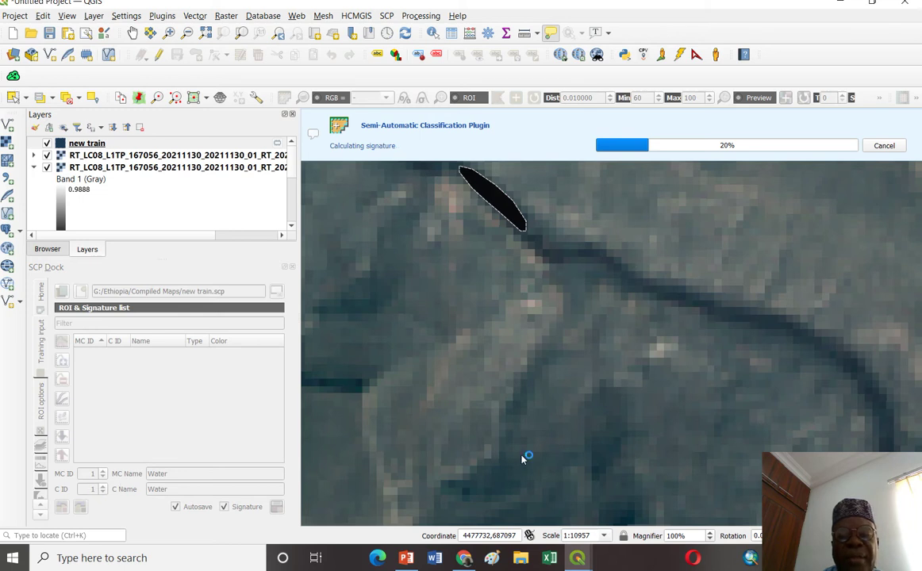
Step: Draw a second small ROI polygon on the dark water at a sharp bend of another river section
scroll(655, 359, "down", 5)
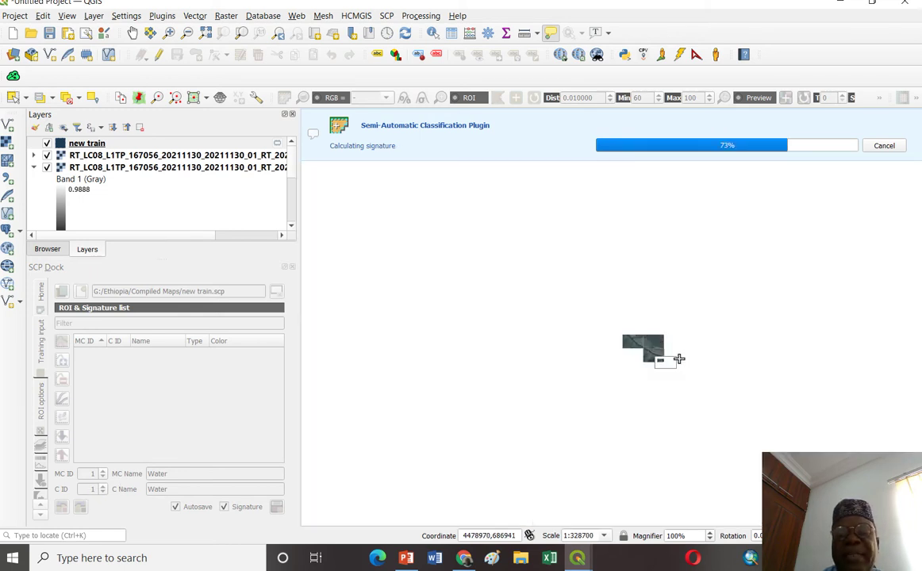
scroll(680, 360, "down", 2)
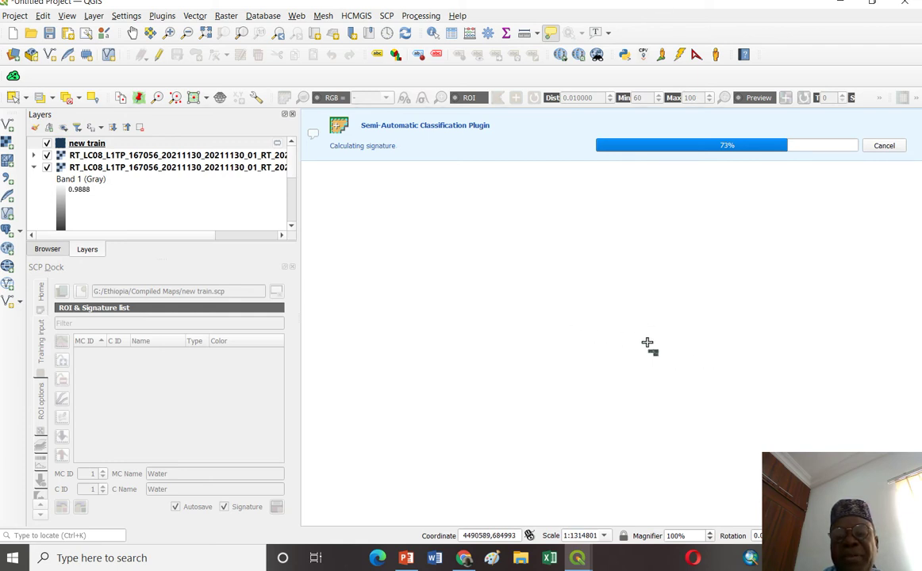
scroll(679, 334, "up", 2)
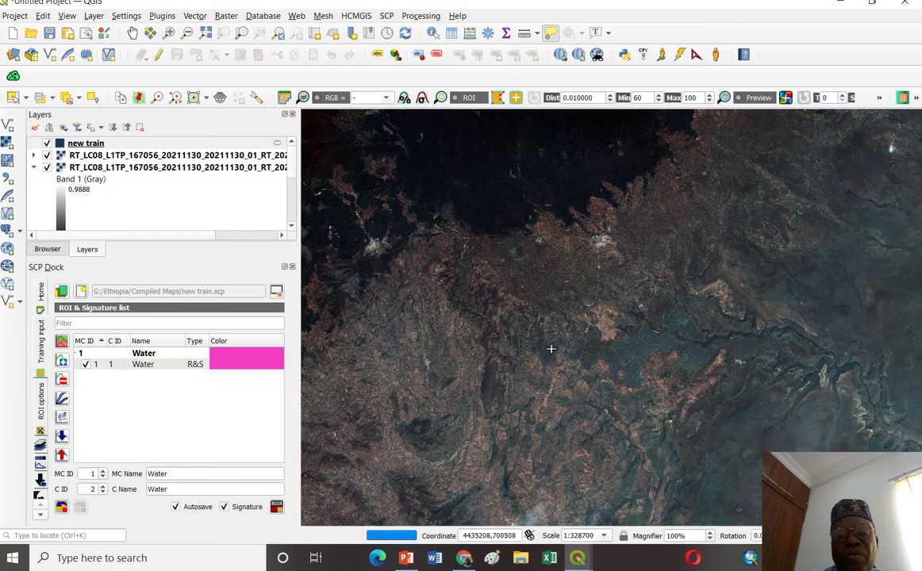
scroll(563, 307, "up", 3)
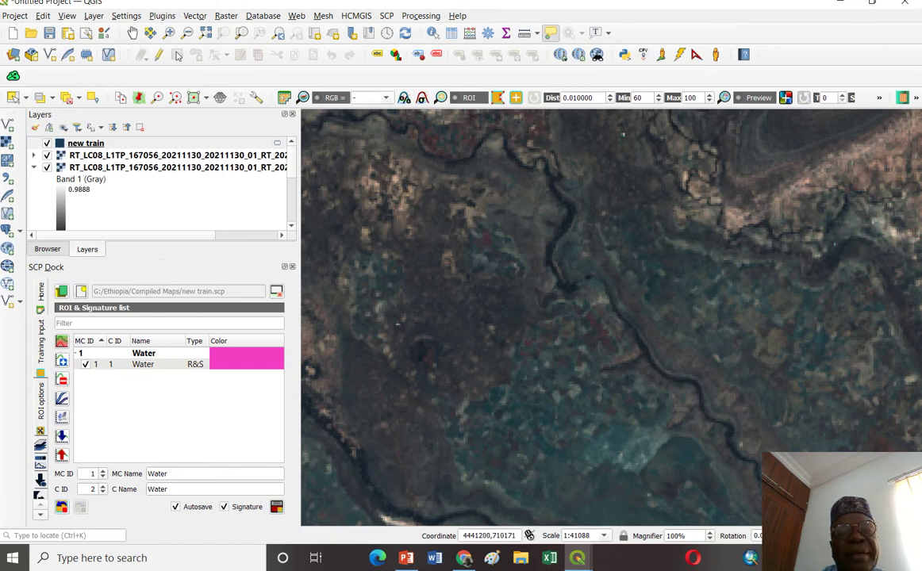
left_click(133, 33)
left_click_drag(506, 327, 505, 185)
left_click_drag(734, 427, 537, 312)
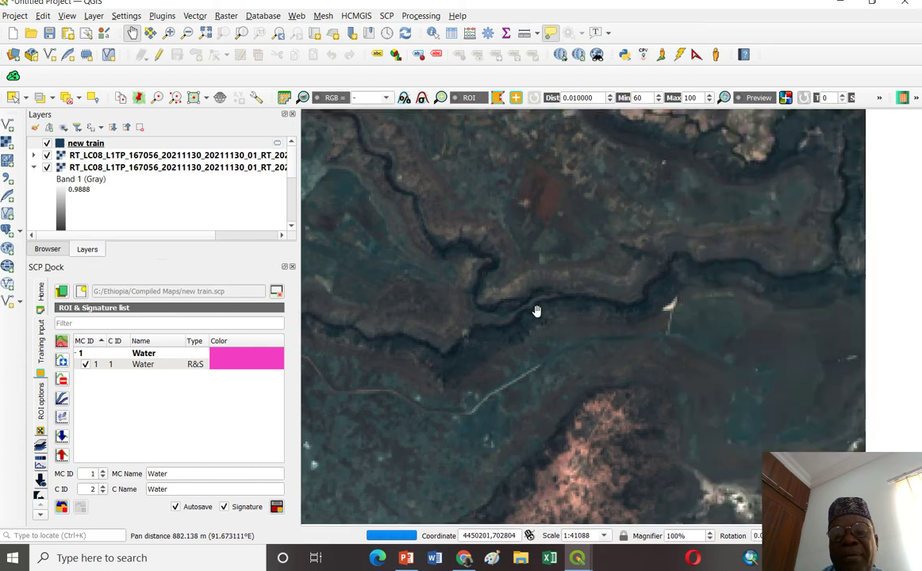
scroll(594, 310, "up", 4)
left_click_drag(594, 310, 587, 433)
scroll(560, 319, "down", 2)
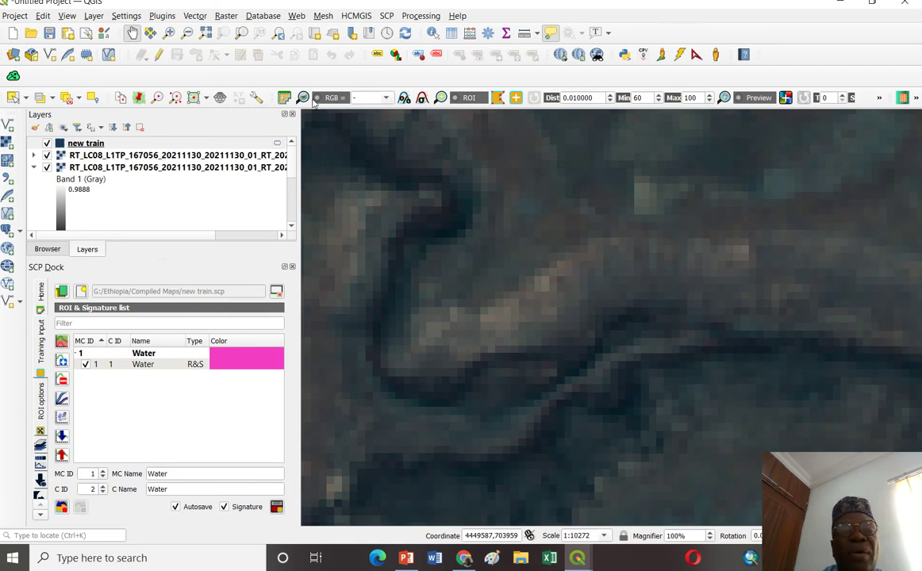
left_click(442, 96)
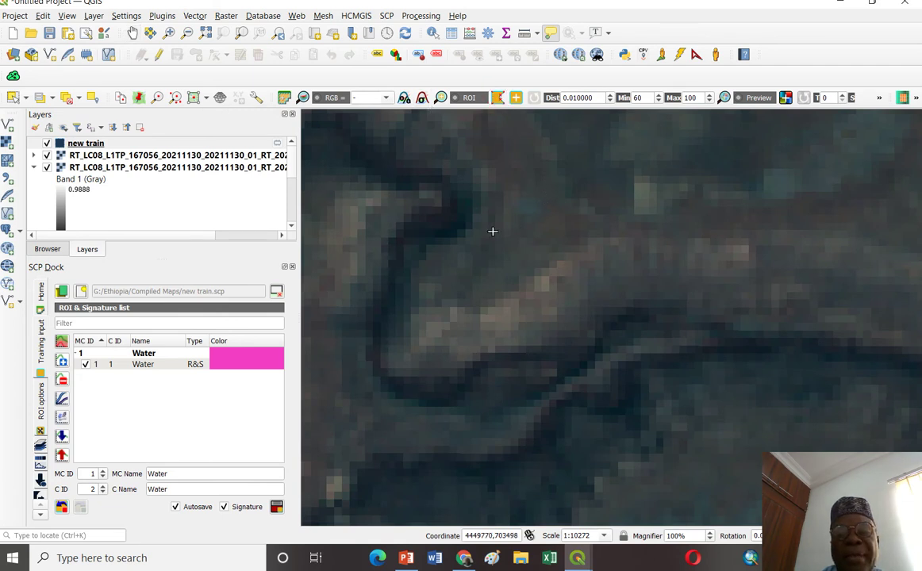
left_click(435, 216)
left_click(414, 213)
left_click(403, 240)
left_click(406, 249)
left_click(442, 232)
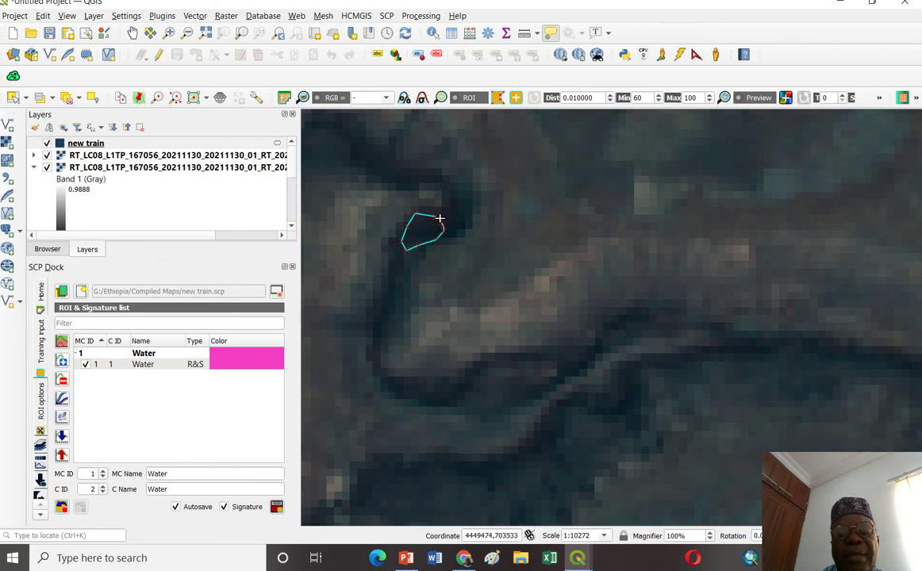
right_click(440, 218)
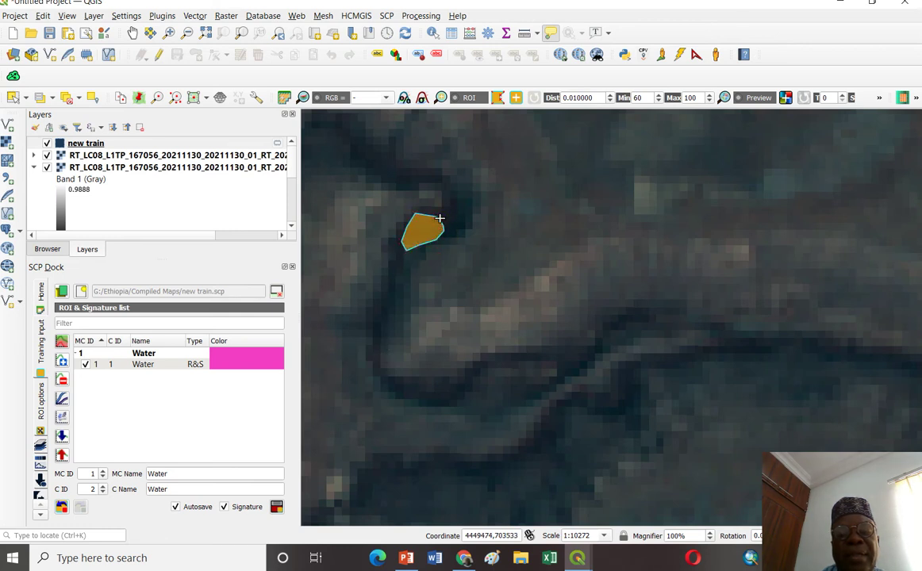
Step: Set the class ID to 1 and save the river-bend ROI with its signature as Water
double_click(88, 489)
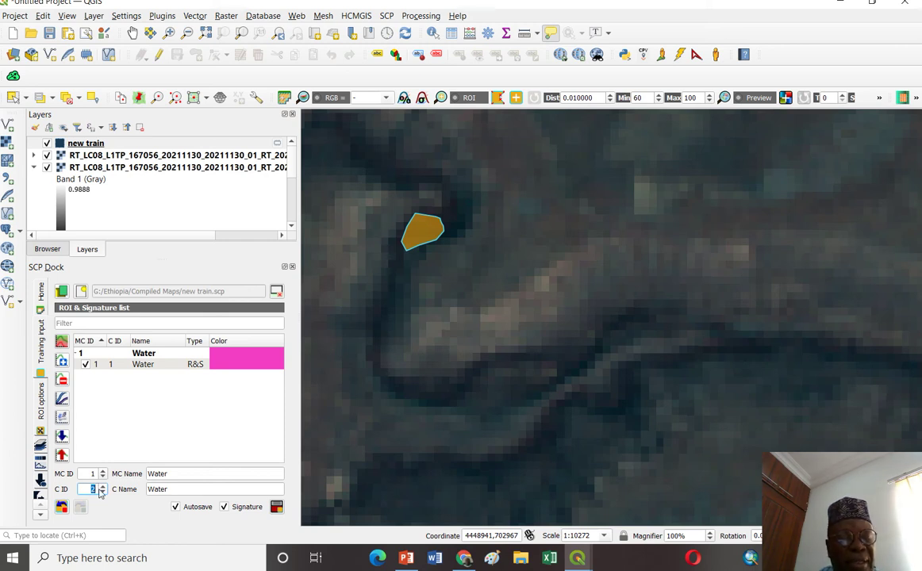
left_click(101, 492)
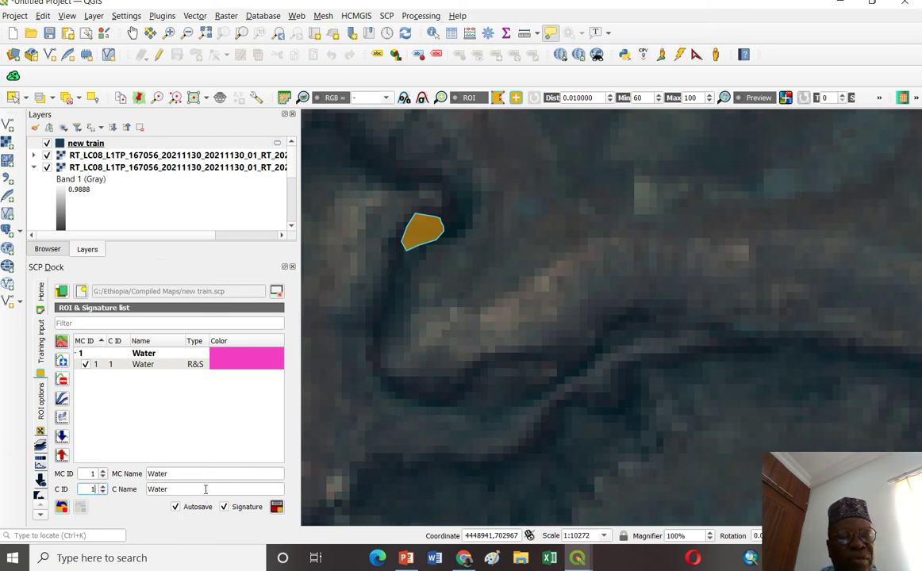
left_click(274, 507)
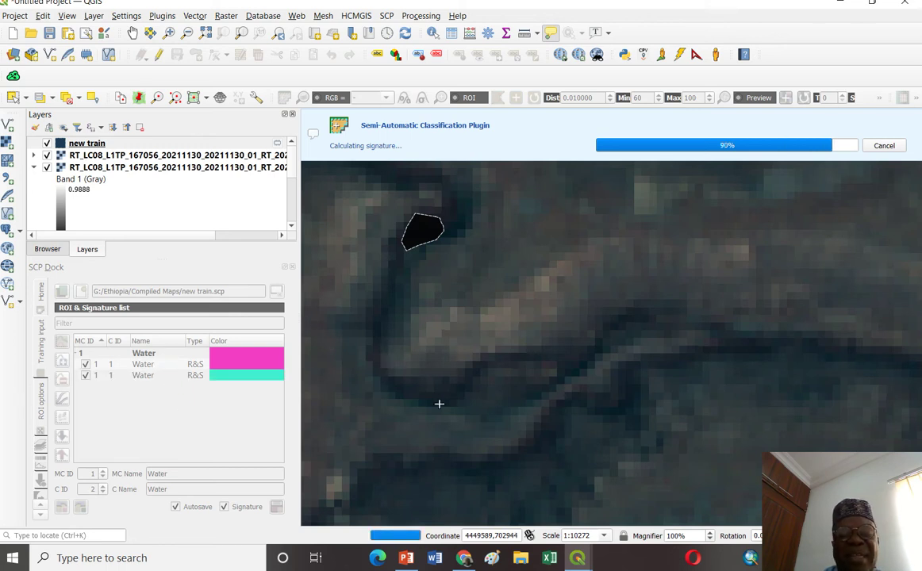
Step: Merge the two Water signatures in the ROI and signature list into one
left_click(156, 369)
left_click(157, 377, "shift")
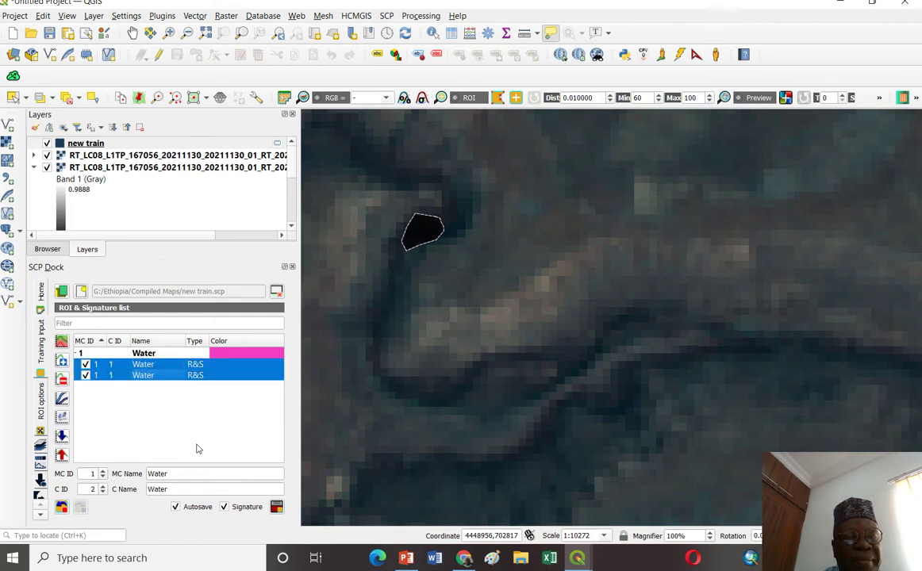
left_click(62, 343)
left_click(472, 286)
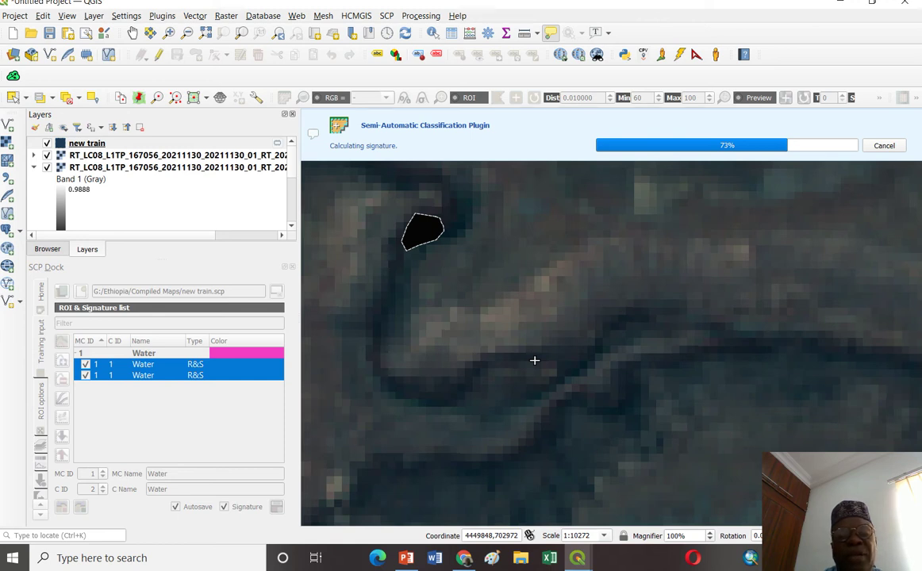
Step: Uncheck the merged water entry and delete the two original Water signatures from the ROI and signature list
left_click(89, 364)
left_click(86, 386)
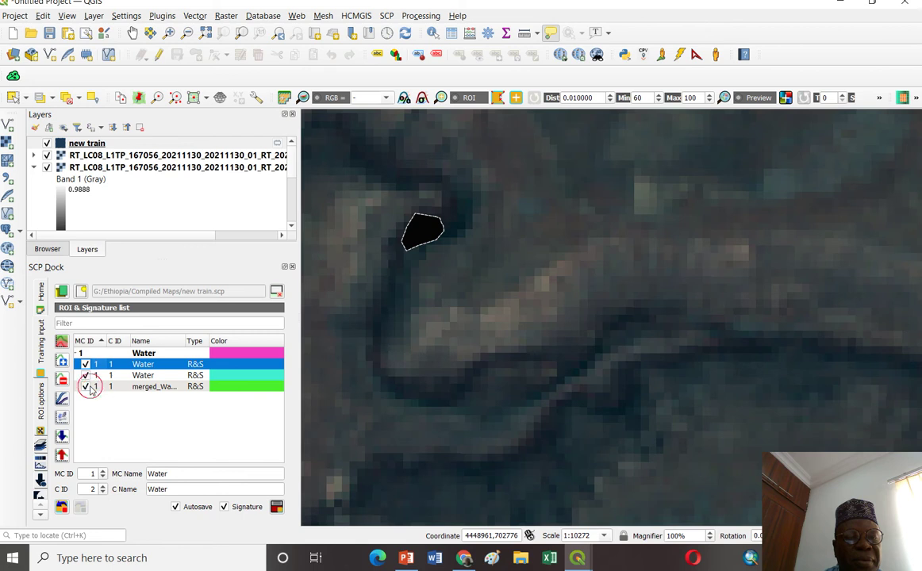
left_click(86, 376)
left_click(75, 376, "ctrl")
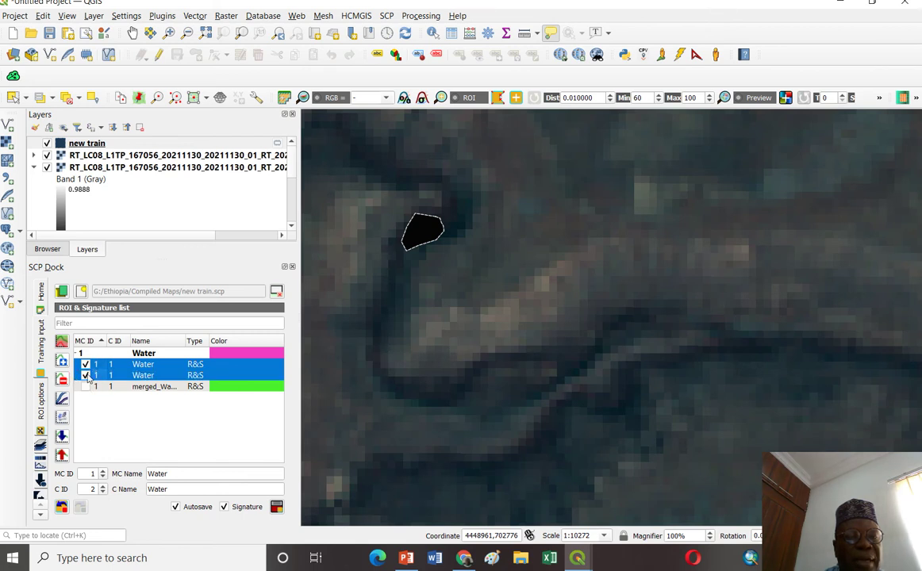
left_click(62, 381)
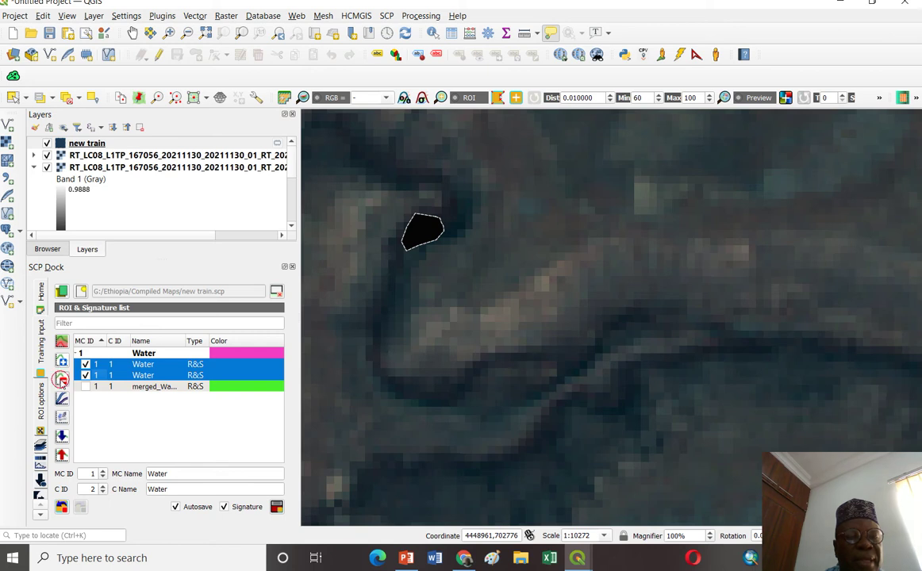
left_click(519, 285)
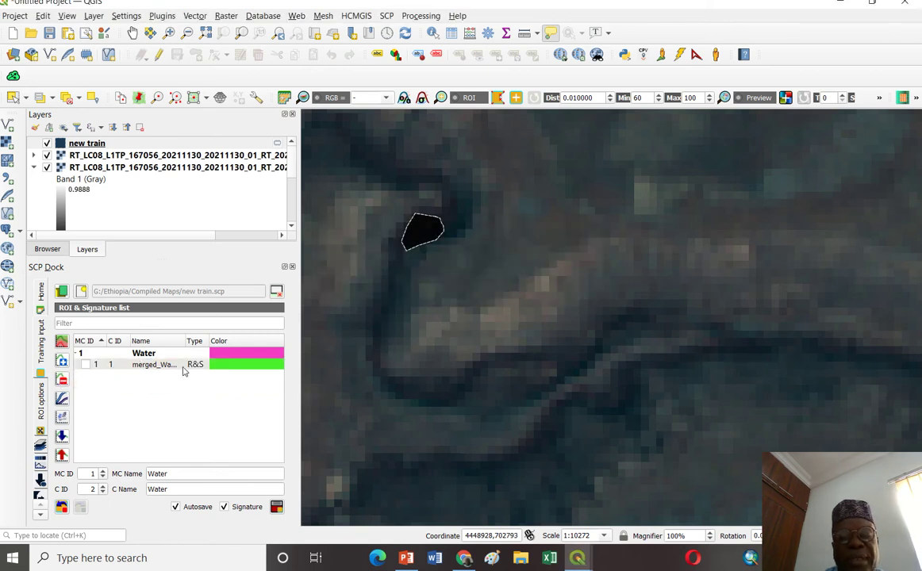
scroll(599, 334, "down", 3)
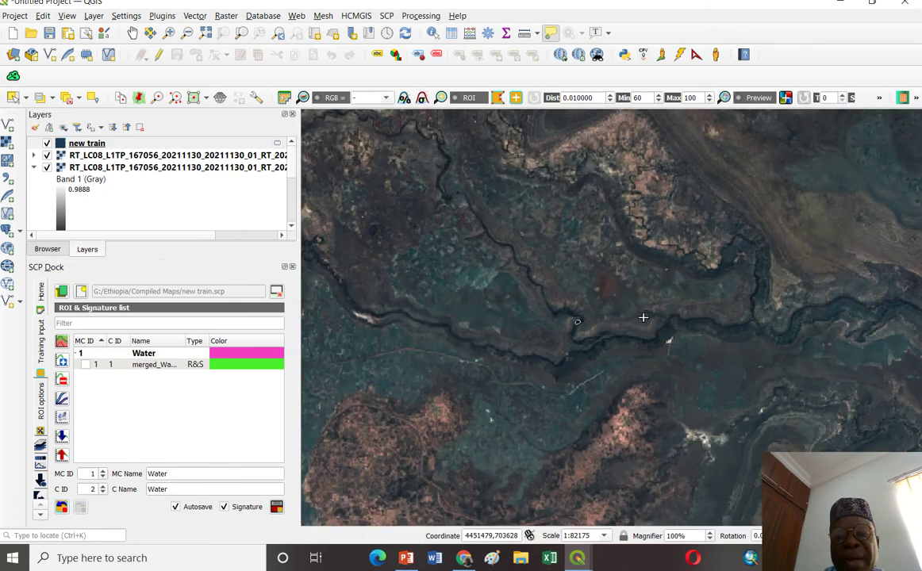
Step: Draw an ROI polygon on the pale built-up patch just west of the brightest white spot, south of the river
left_click(131, 33)
left_click_drag(547, 253, 669, 323)
scroll(669, 323, "down", 3)
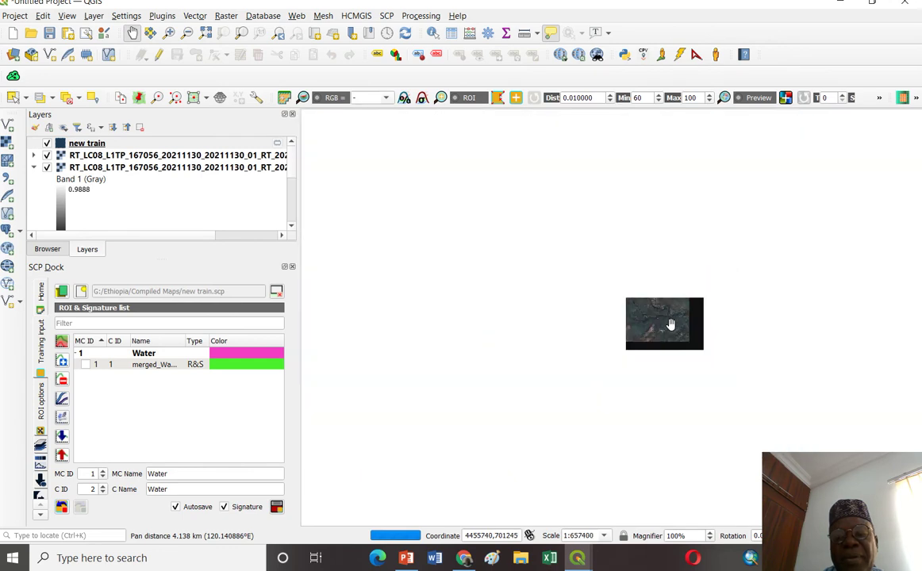
scroll(670, 324, "up", 3)
left_click_drag(531, 301, 545, 319)
scroll(425, 314, "up", 3)
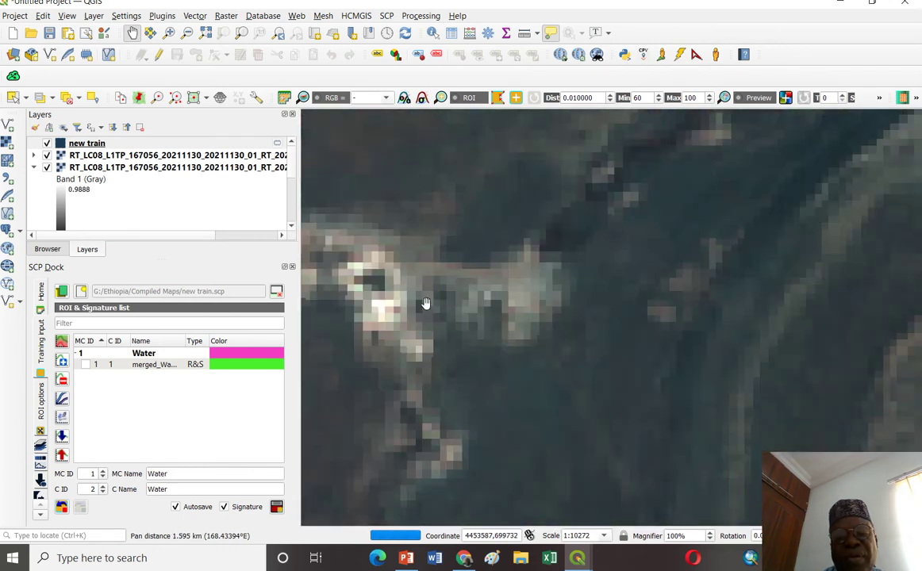
left_click_drag(426, 314, 639, 319)
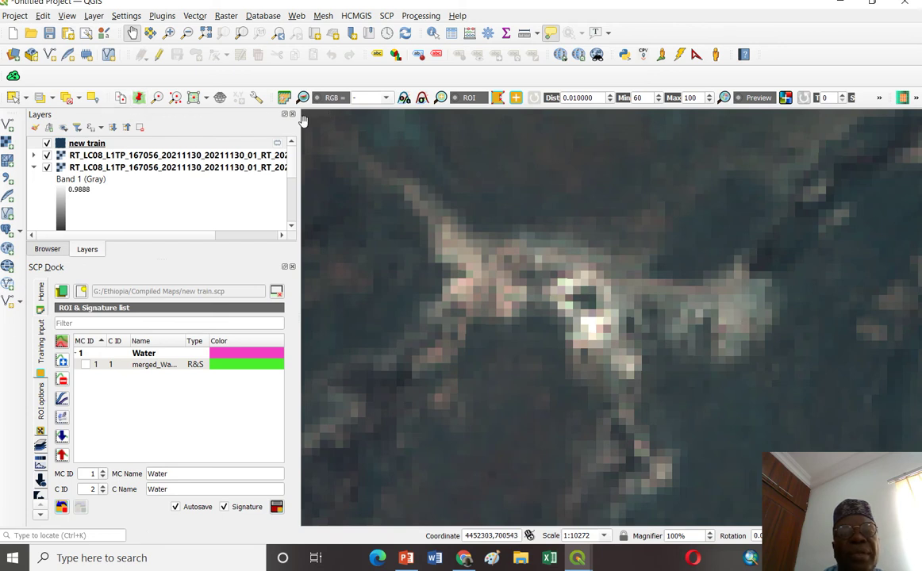
left_click(495, 97)
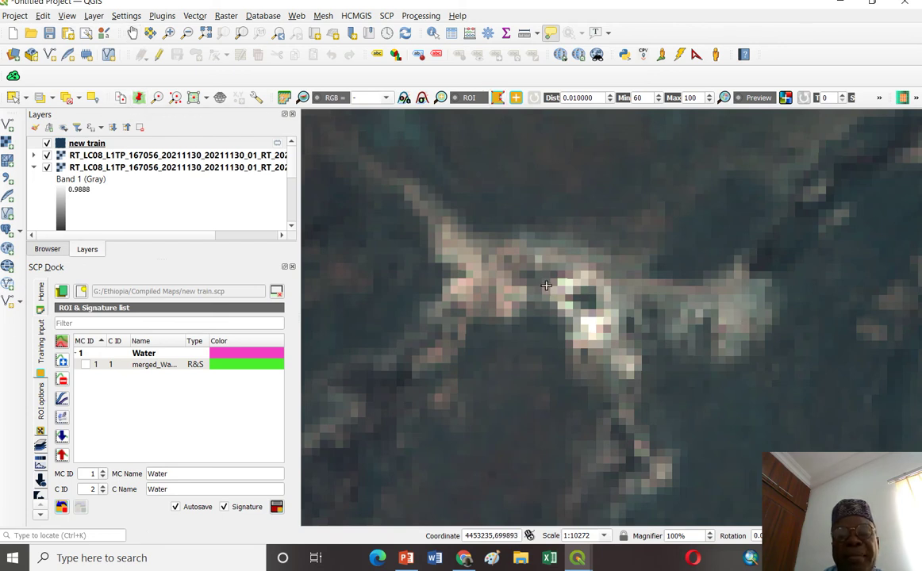
left_click(470, 250)
left_click(459, 260)
left_click(488, 291)
left_click(509, 296)
left_click(516, 283)
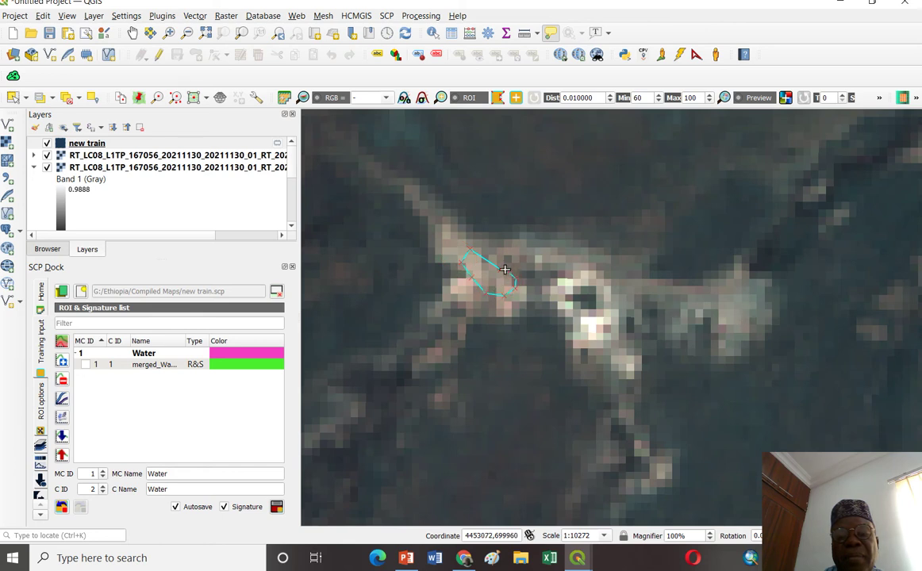
left_click(505, 270)
Step: Name the macroclass and class Urban, set both IDs to 2, and save the ROI with its signature
left_click_drag(180, 473, 144, 473)
type("Urban")
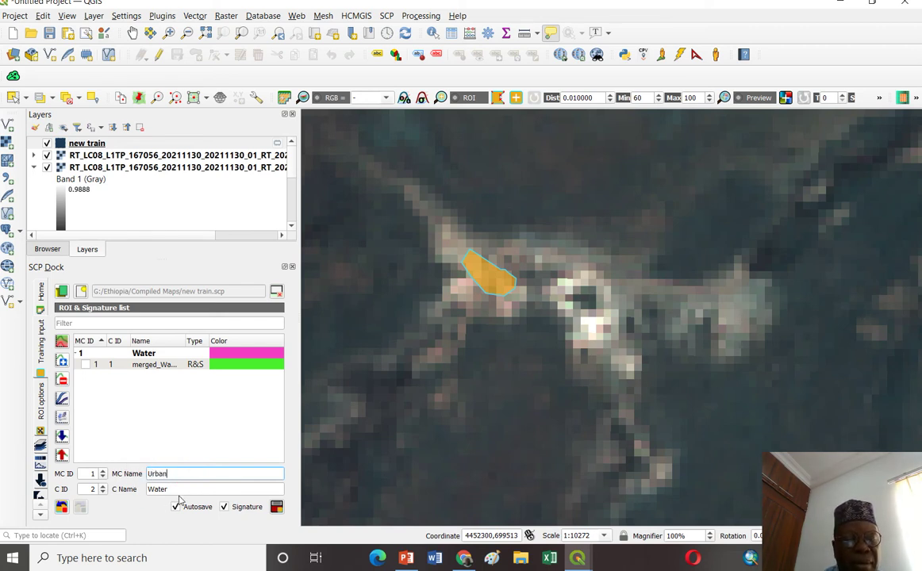
left_click_drag(175, 489, 147, 489)
type("Urban")
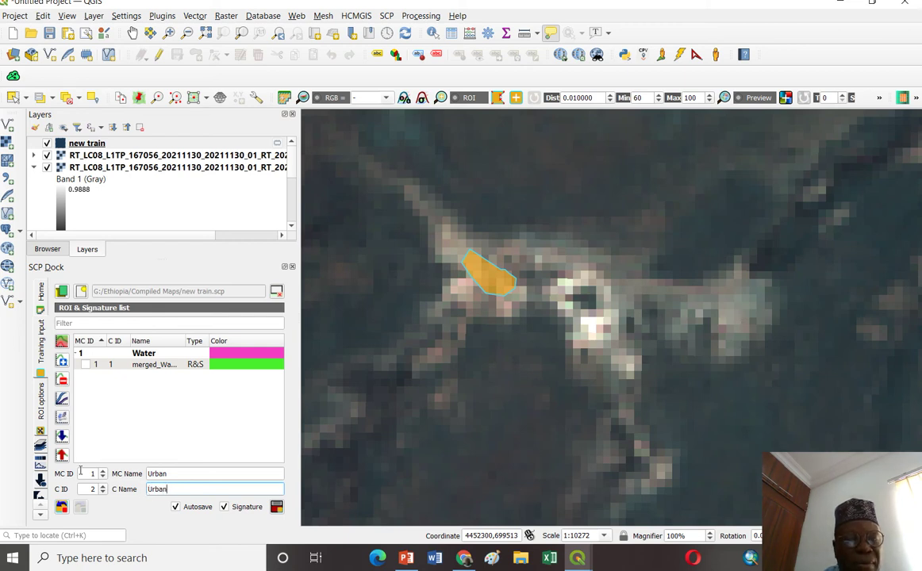
left_click_drag(80, 471, 94, 489)
left_click(276, 506)
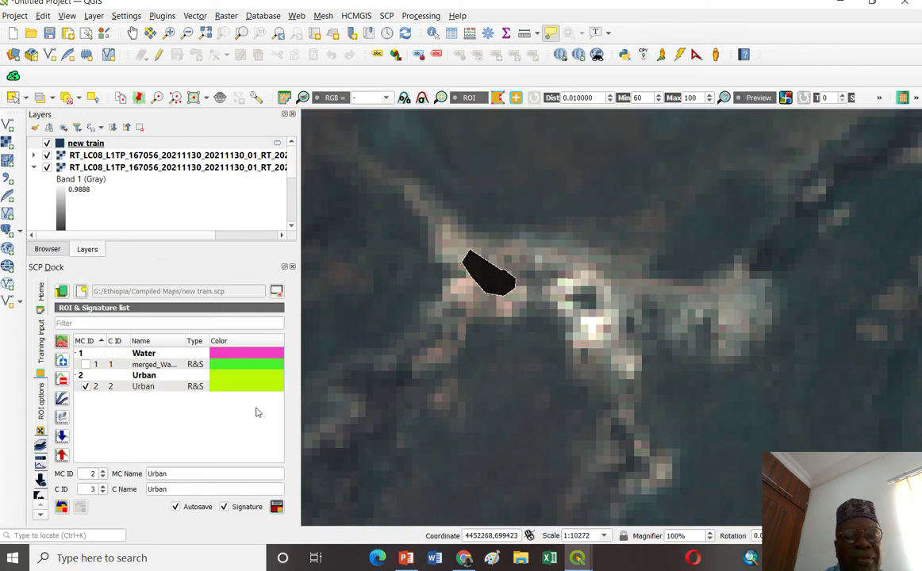
Step: Draw a second built-up ROI polygon in the middle of the bright town in the northwestern part of the Landsat scene
scroll(608, 375, "down", 4)
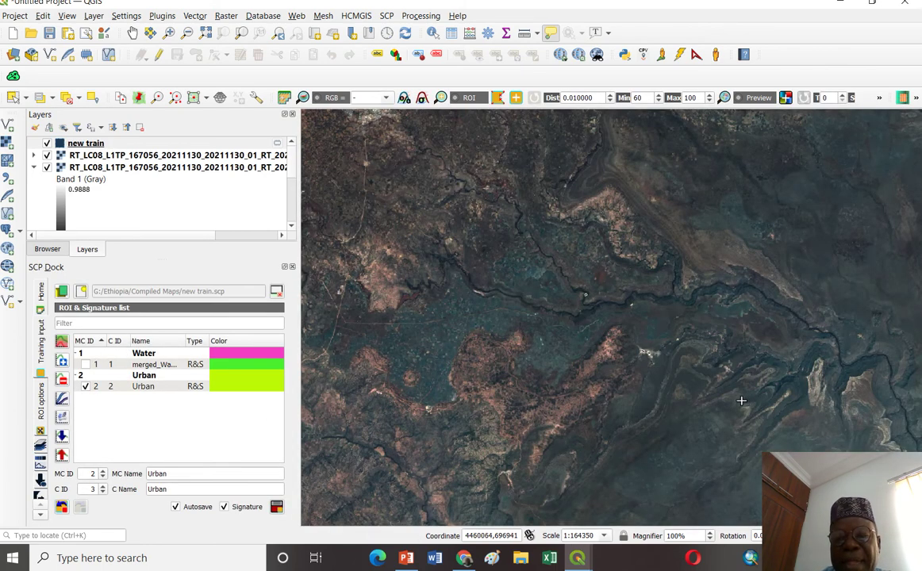
left_click(132, 33)
left_click_drag(643, 347, 535, 243)
scroll(621, 290, "down", 1)
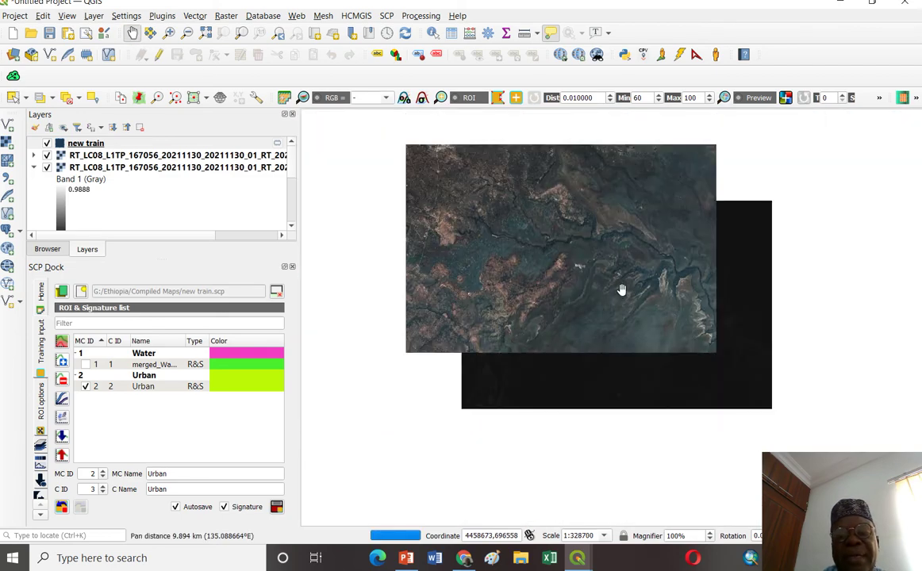
left_click_drag(594, 254, 560, 333)
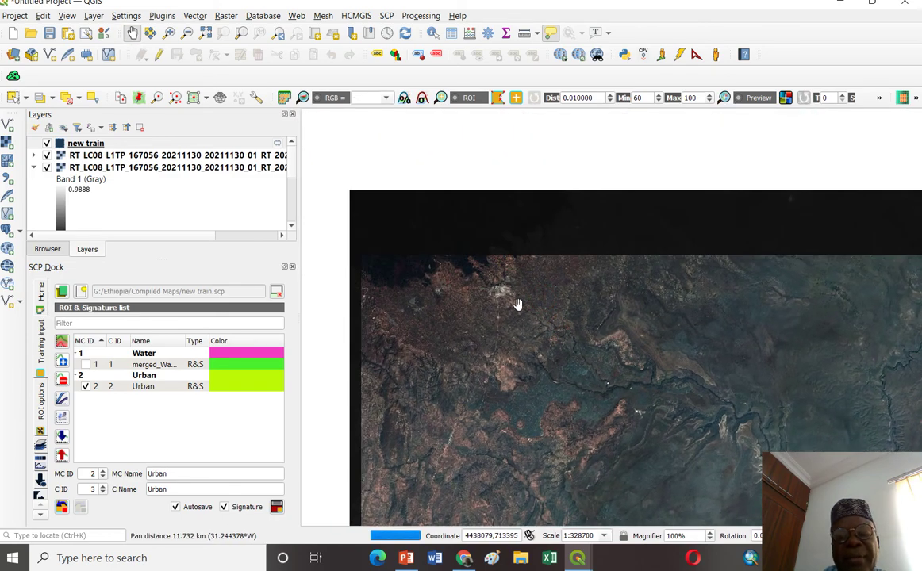
scroll(517, 305, "up", 2)
left_click_drag(481, 255, 608, 365)
scroll(548, 349, "up", 2)
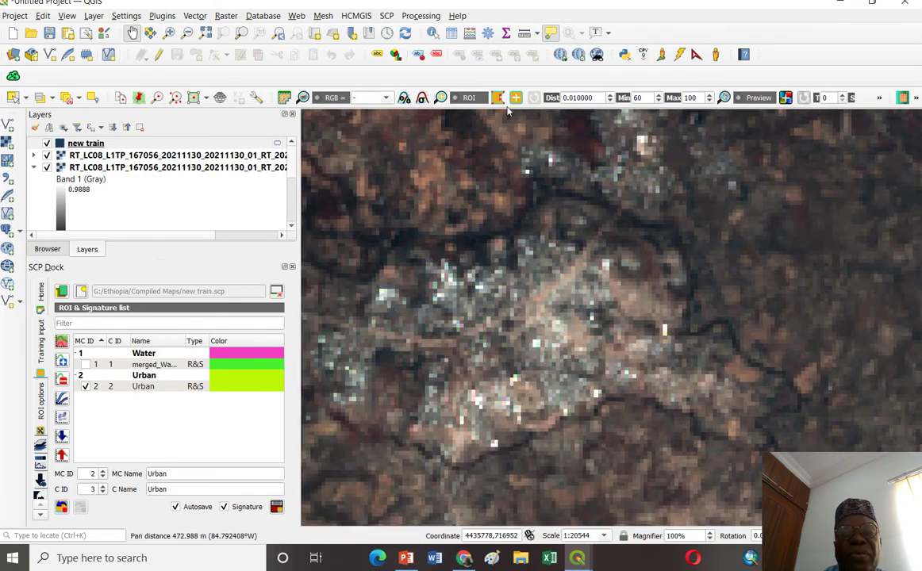
left_click(498, 98)
left_click(533, 296)
left_click(481, 288)
left_click(478, 311)
left_click(506, 339)
left_click(538, 347)
left_click(550, 342)
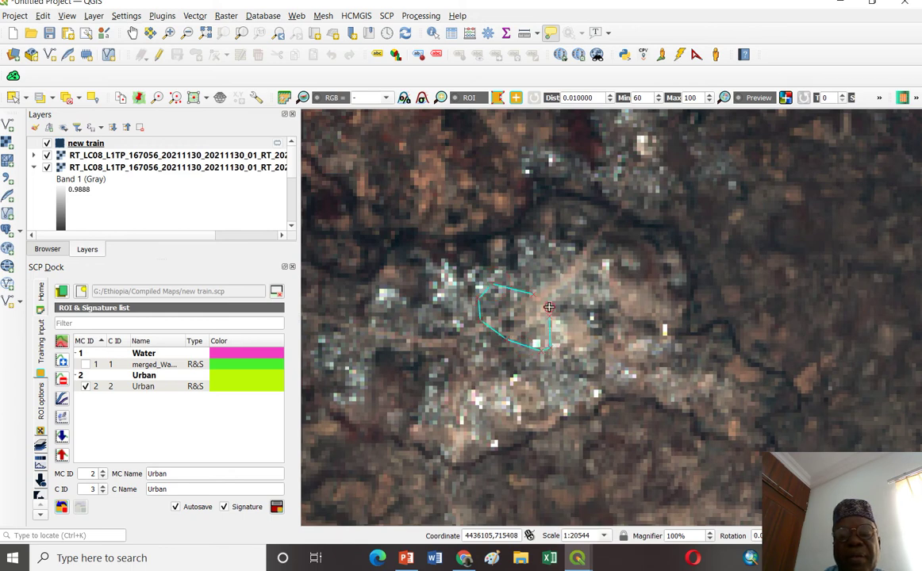
right_click(536, 295)
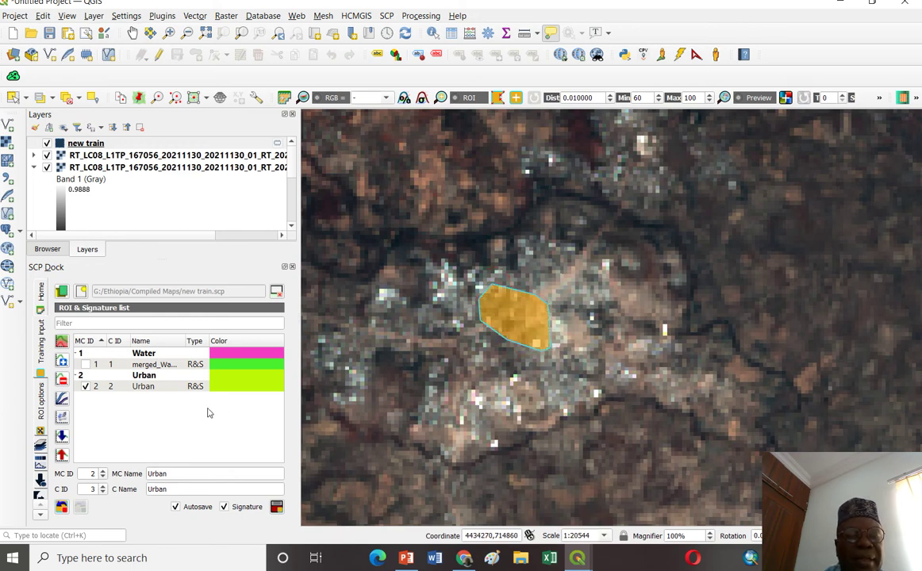
Step: Set the class ID to 2 and save the town ROI with its signature as Urban
double_click(92, 489)
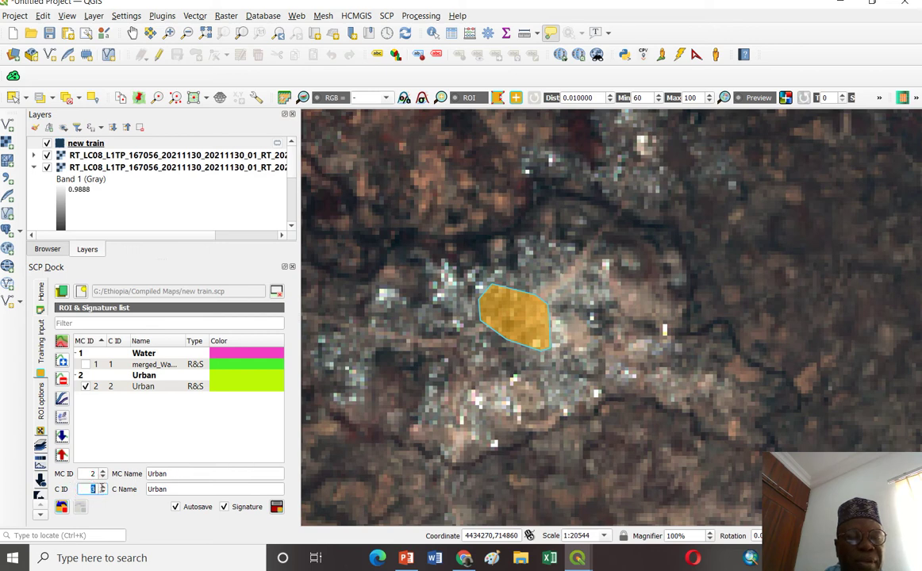
left_click(276, 507)
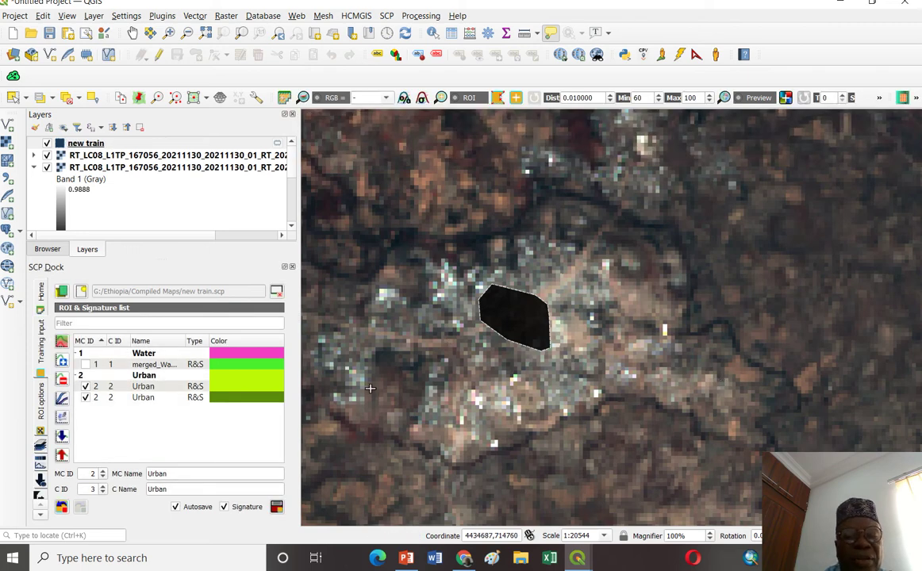
Step: Merge the two Urban signatures in the ROI and signature list into one
left_click(157, 388)
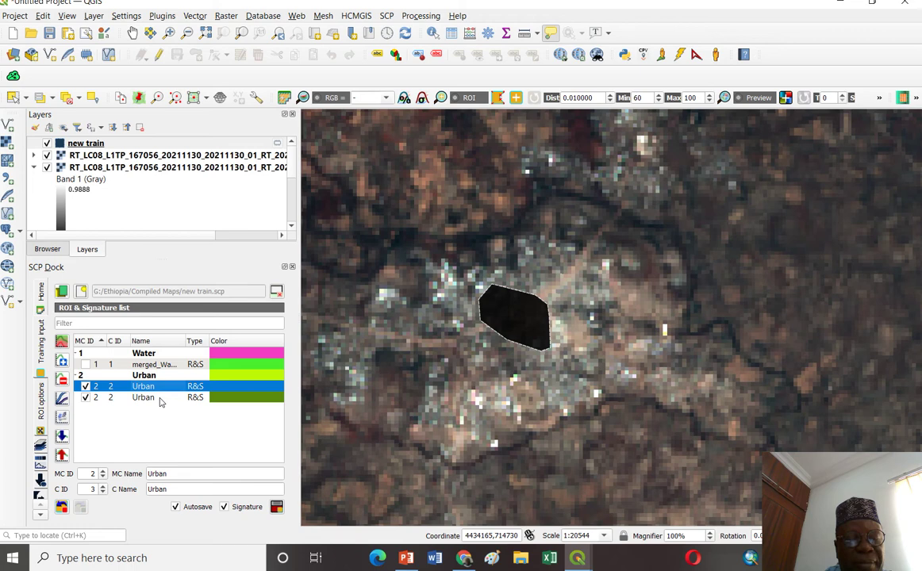
left_click(158, 398, "shift")
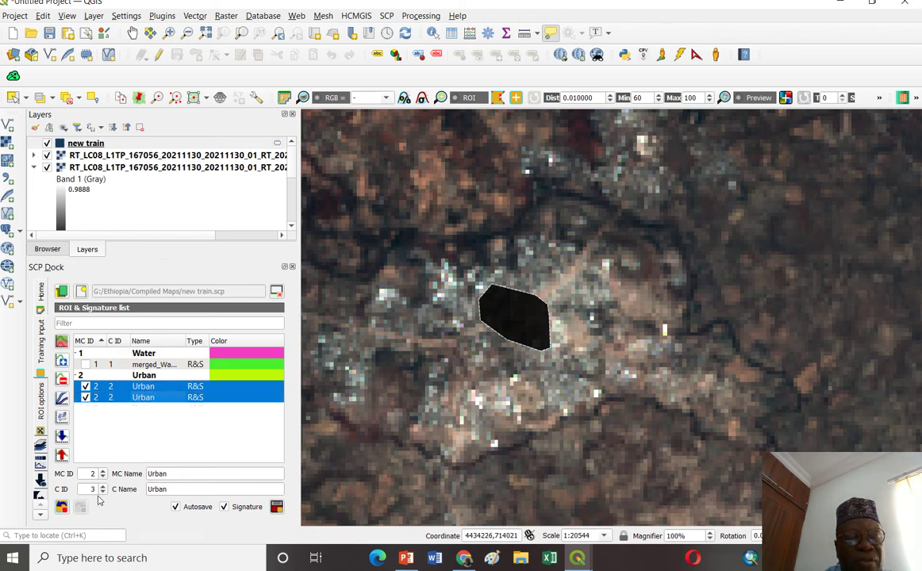
left_click(83, 446)
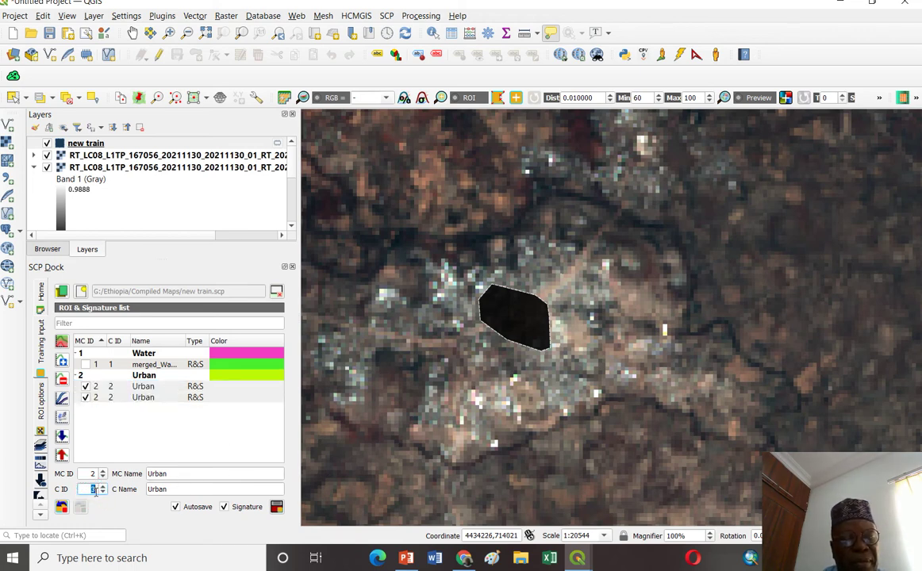
left_click(178, 399)
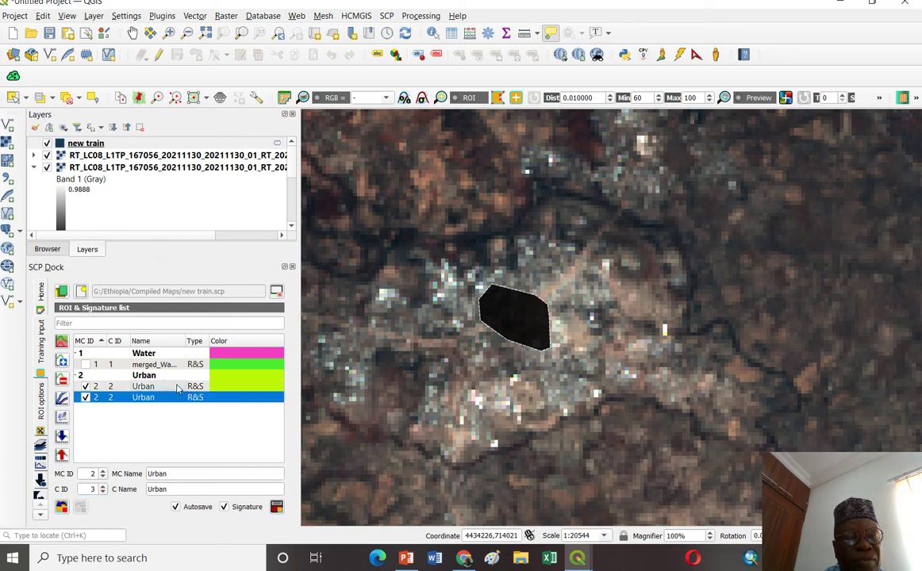
left_click(178, 388, "shift")
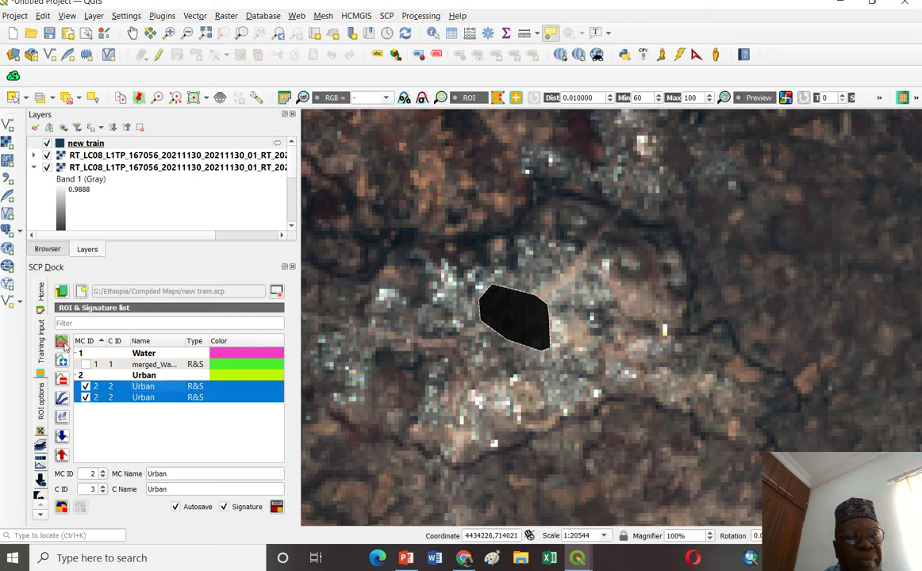
left_click(62, 343)
left_click(466, 284)
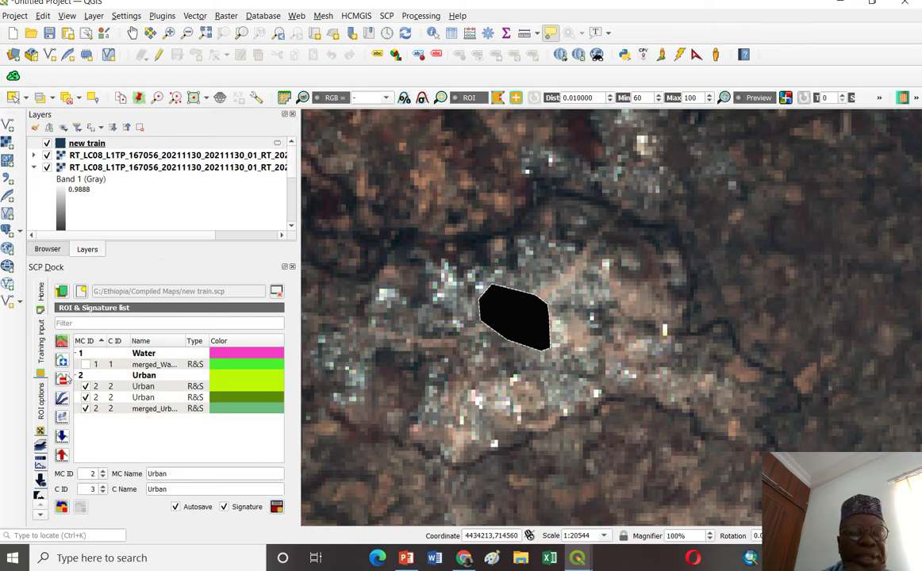
Step: Delete the two original Urban signatures from the ROI and signature list, keeping the merged one
left_click(110, 386)
left_click(112, 398, "ctrl")
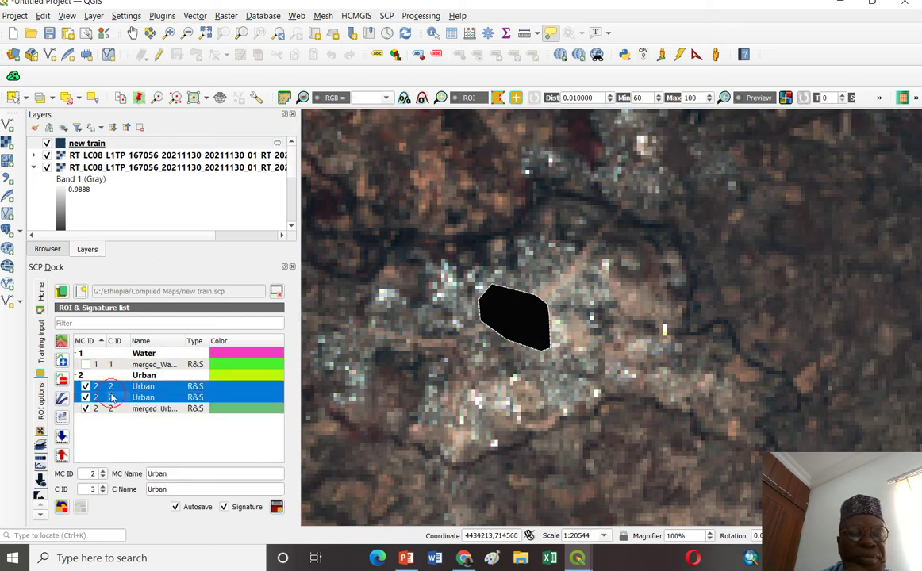
left_click(61, 382)
left_click(523, 284)
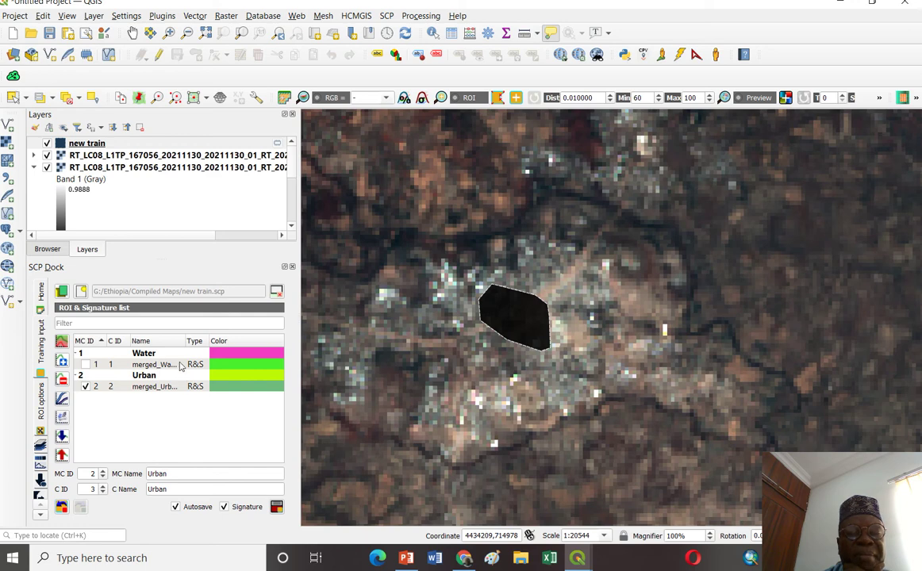
Step: Examine the full Landsat scene against the satellite basemap, especially the dark area in its northwestern corner
scroll(764, 351, "down", 2)
scroll(758, 348, "down", 5)
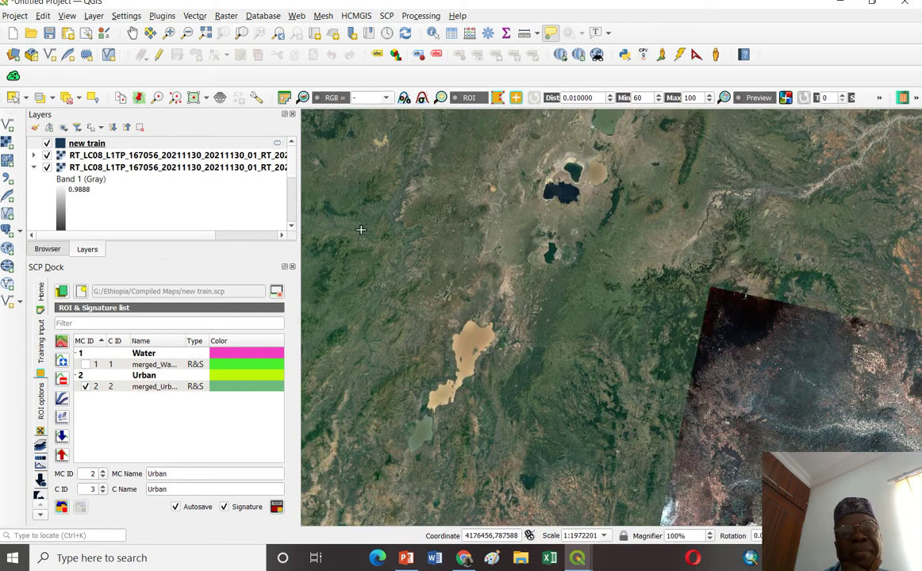
left_click(132, 33)
left_click_drag(820, 382, 557, 286)
scroll(539, 304, "up", 1)
scroll(594, 333, "down", 1)
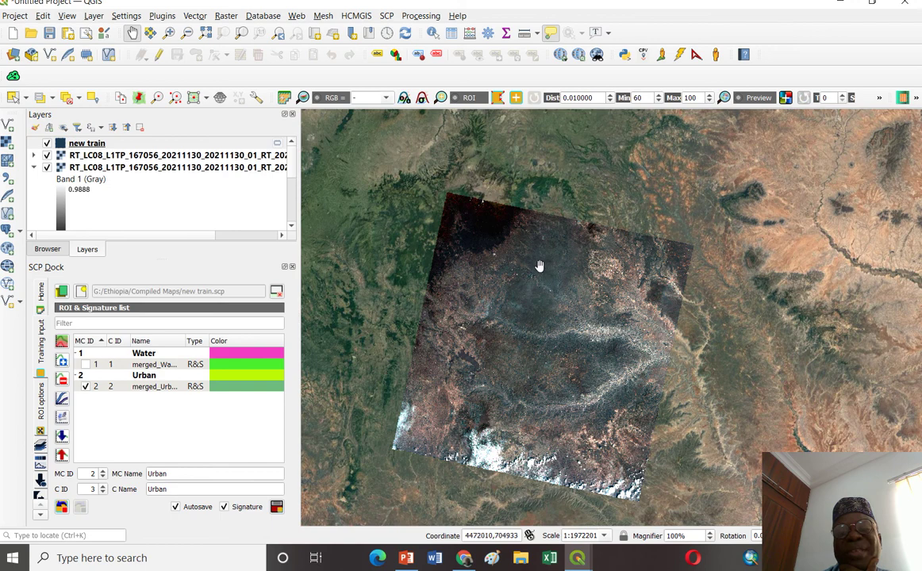
left_click_drag(536, 262, 513, 235)
scroll(457, 239, "up", 2)
left_click_drag(422, 206, 552, 342)
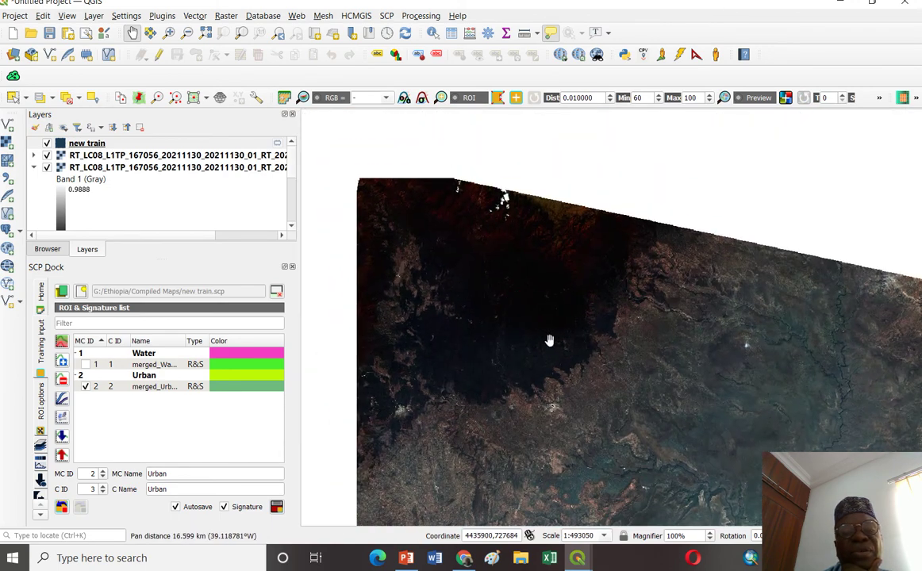
left_click_drag(489, 250, 514, 296)
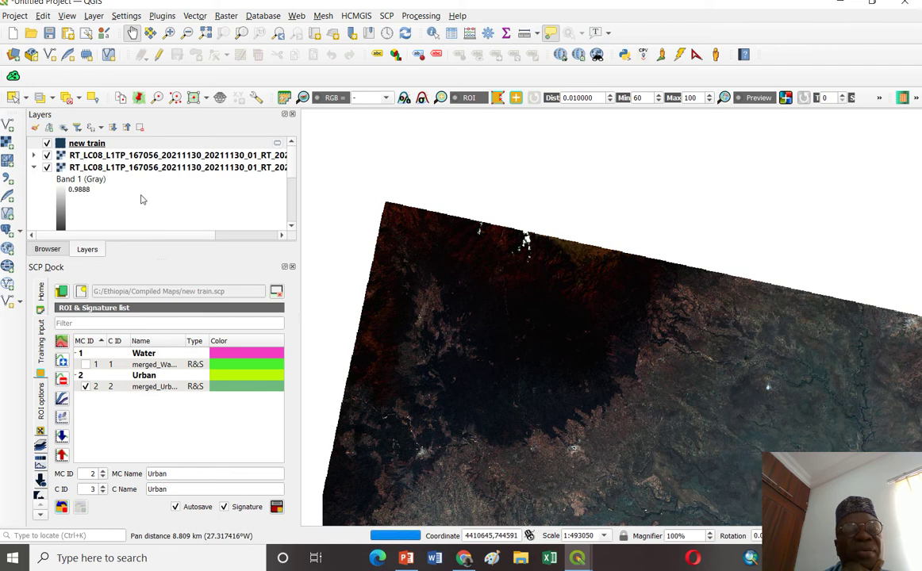
Step: Hide the four Landsat raster layers, leaving the training layer and Google basemaps switched on
left_click(47, 156)
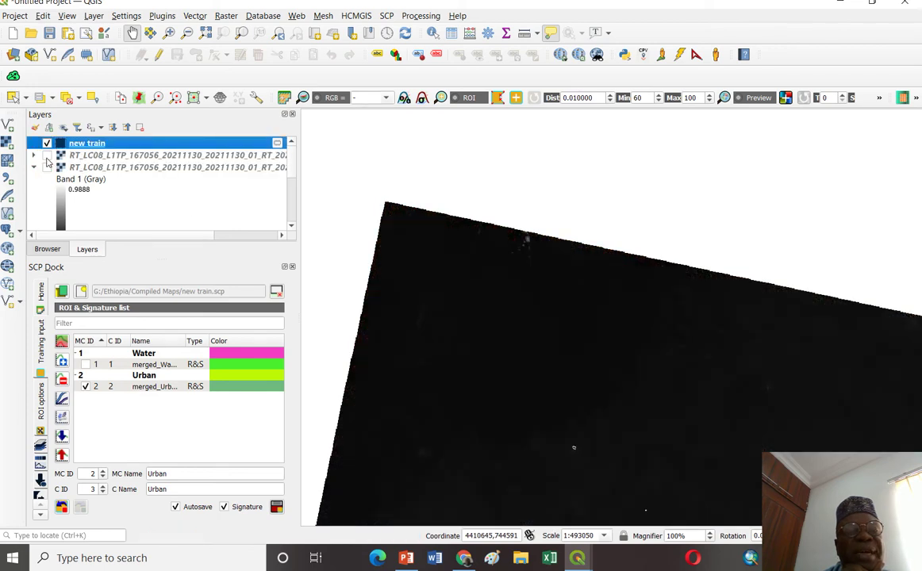
scroll(288, 185, "down", 3)
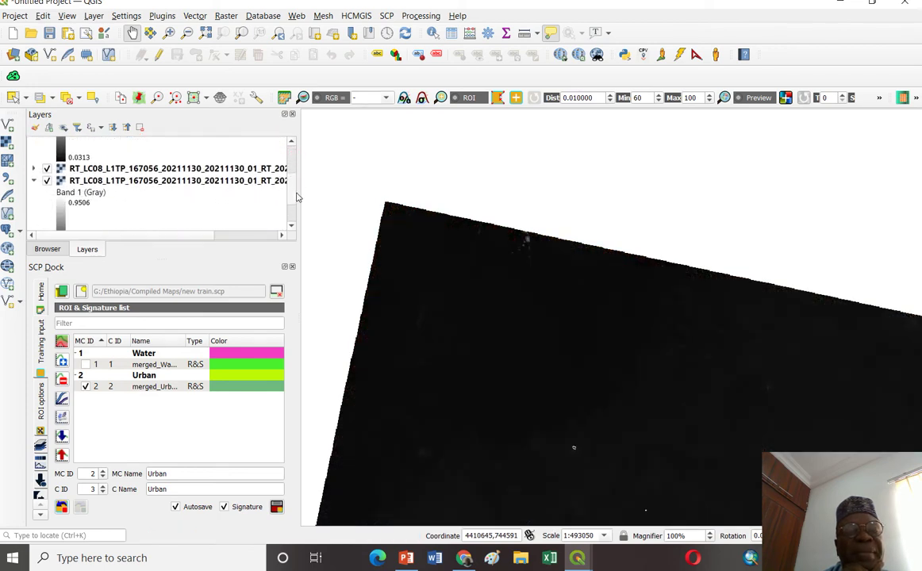
left_click(47, 168)
left_click(47, 181)
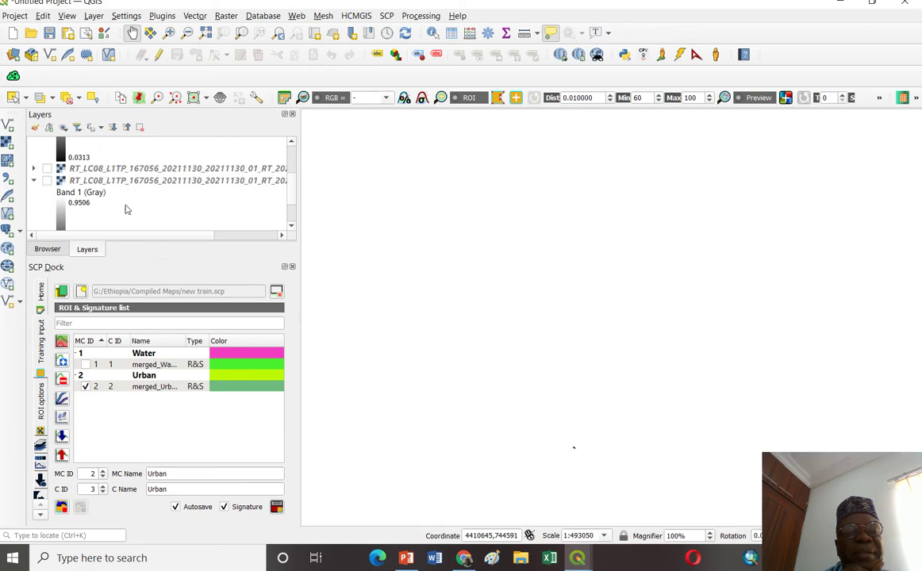
scroll(266, 181, "down", 3)
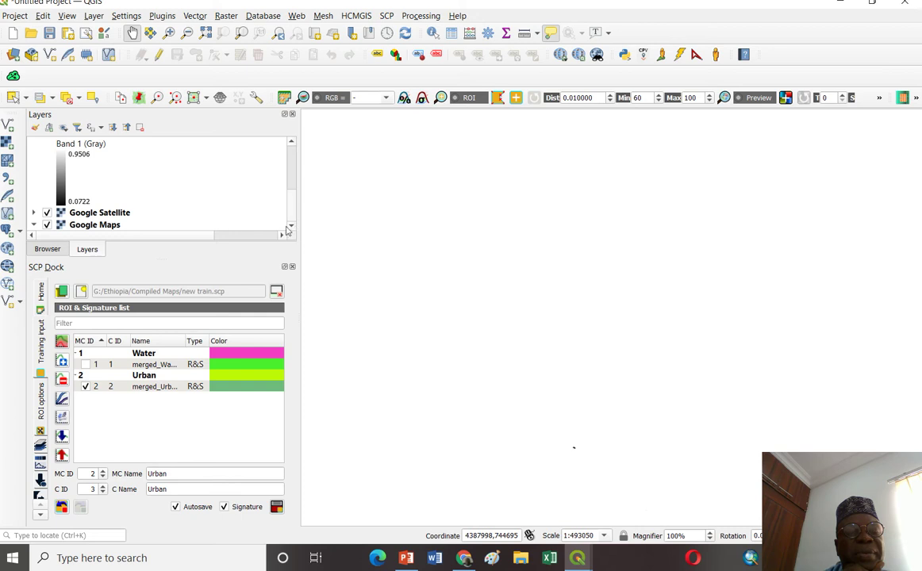
left_click(145, 215)
right_click(146, 216)
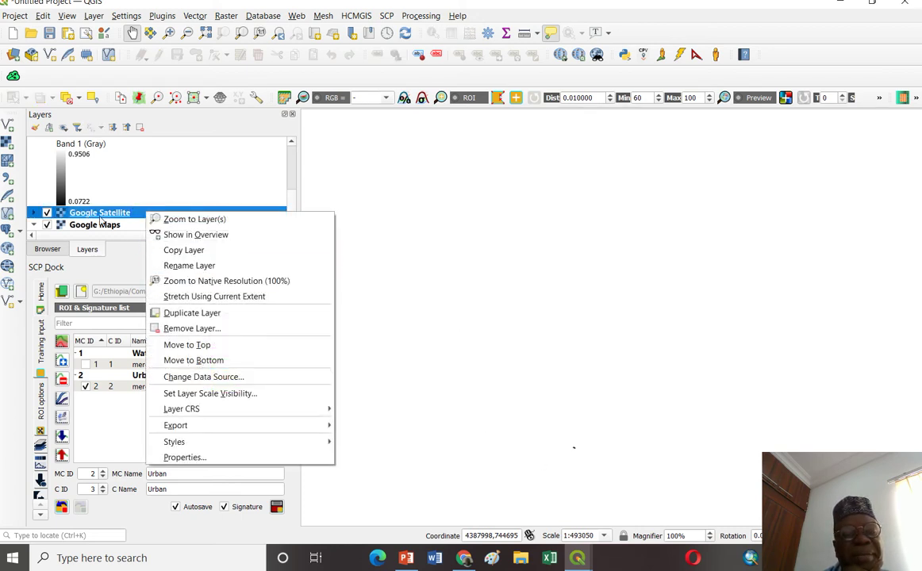
left_click(262, 157)
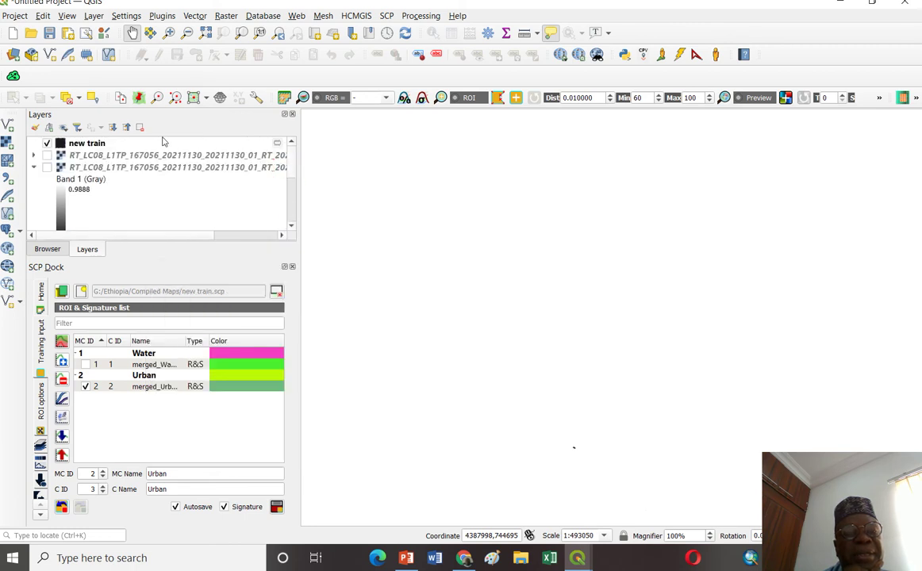
left_click(111, 142)
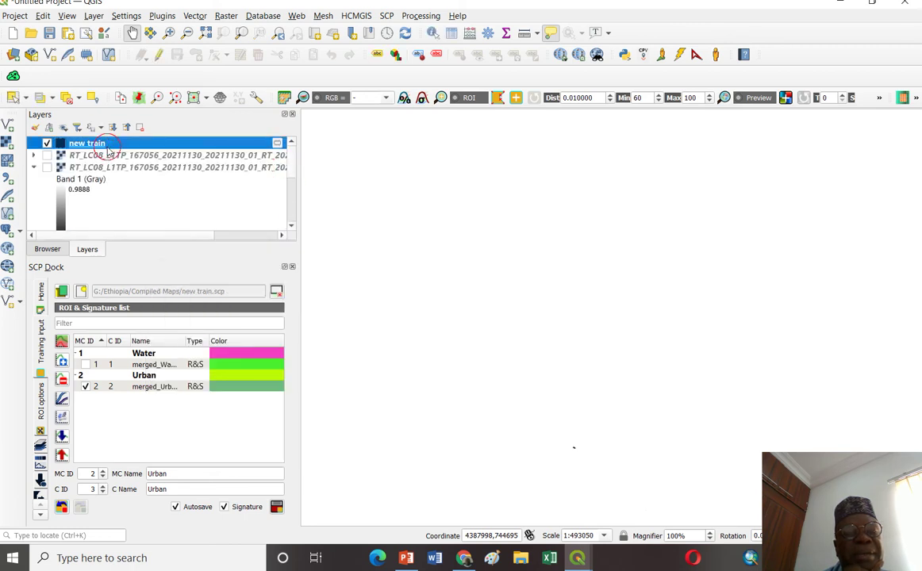
Step: Switch on the uppermost Landsat raster layer and bring its dark northwestern area into view
right_click(229, 157)
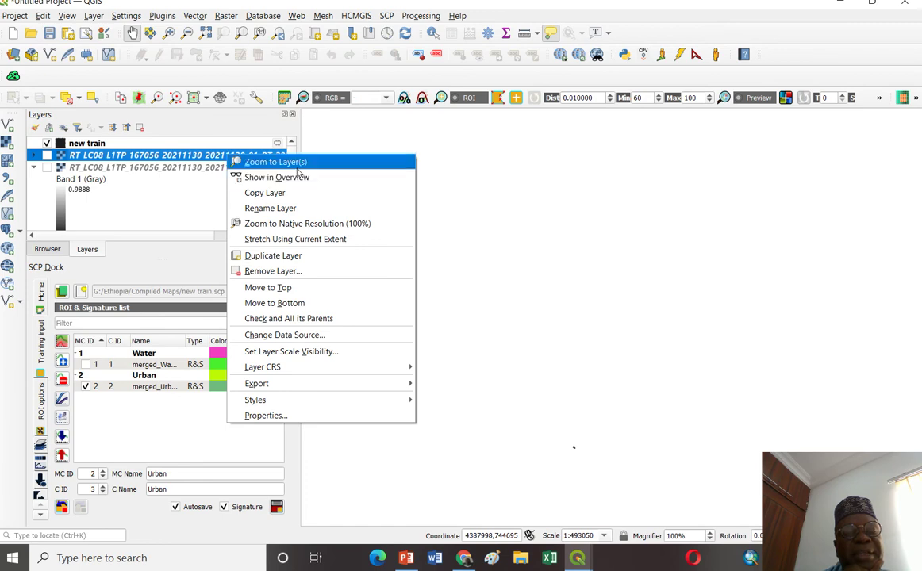
left_click(274, 162)
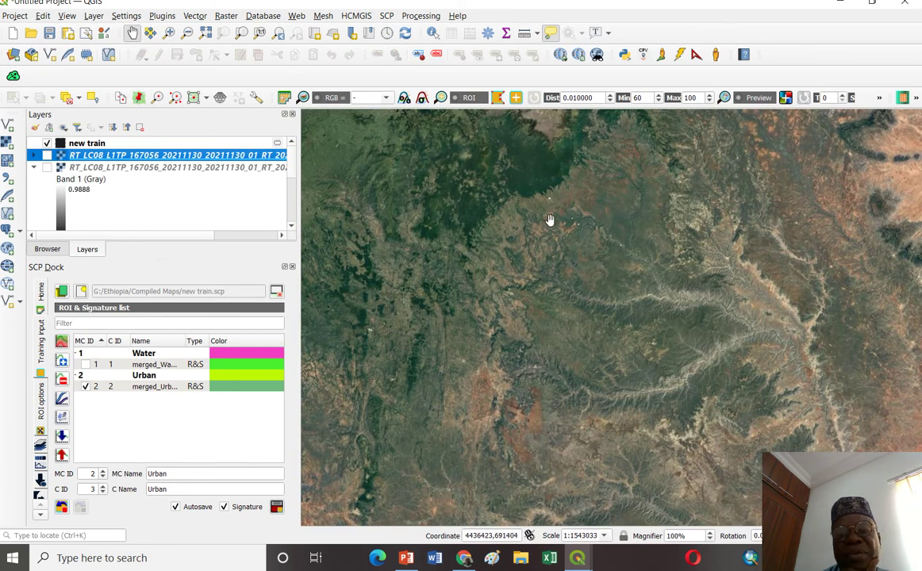
left_click_drag(542, 181, 519, 249)
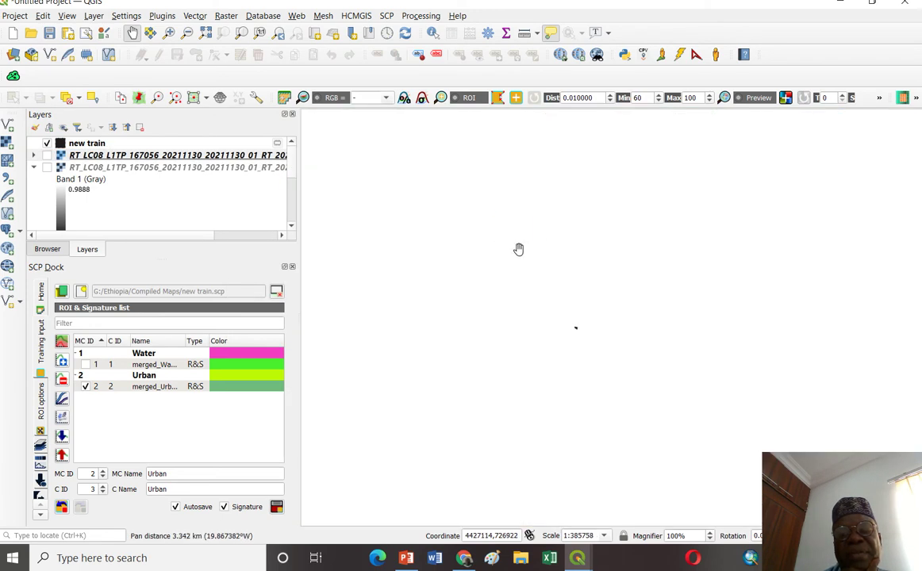
left_click(47, 156)
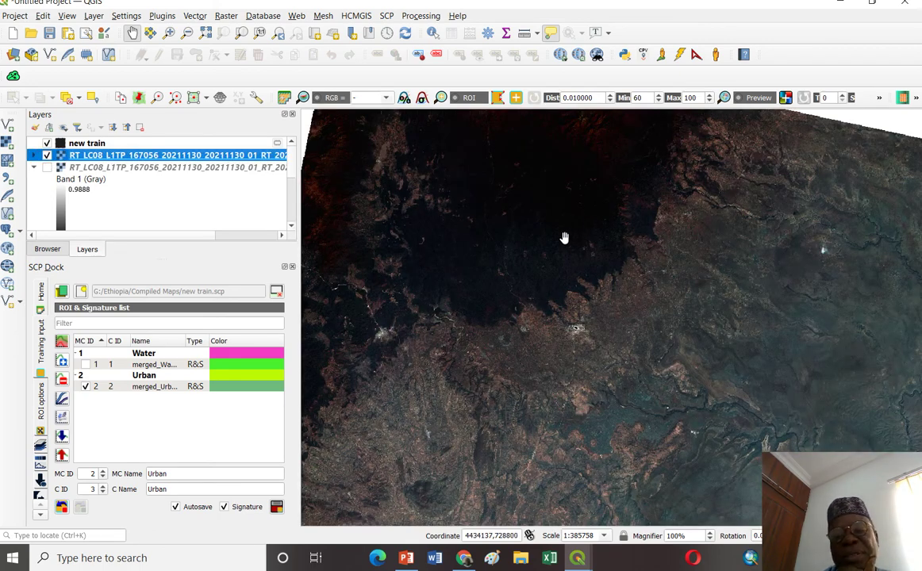
left_click_drag(560, 231, 571, 267)
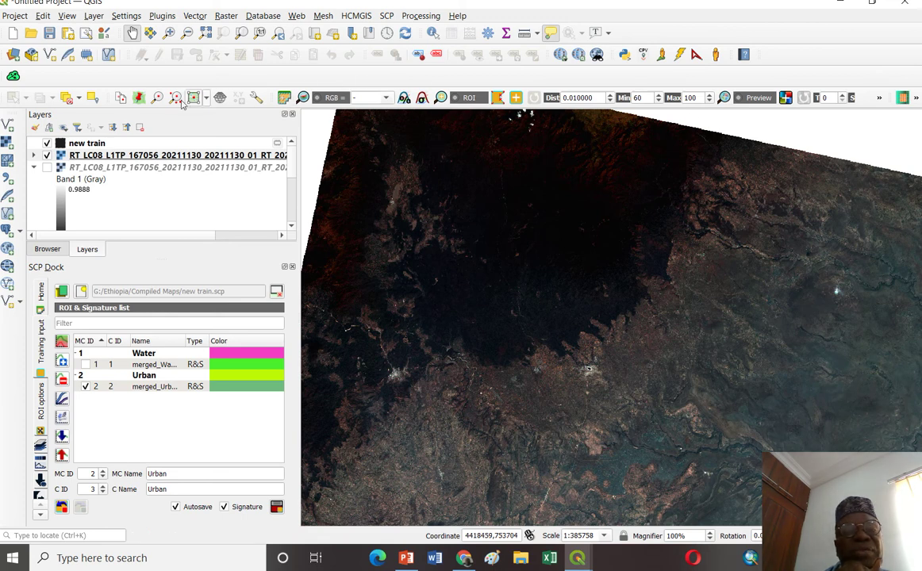
Step: Draw a six-sided ROI polygon inside the dark vegetated area in the northwest of the Landsat scene
left_click(443, 97)
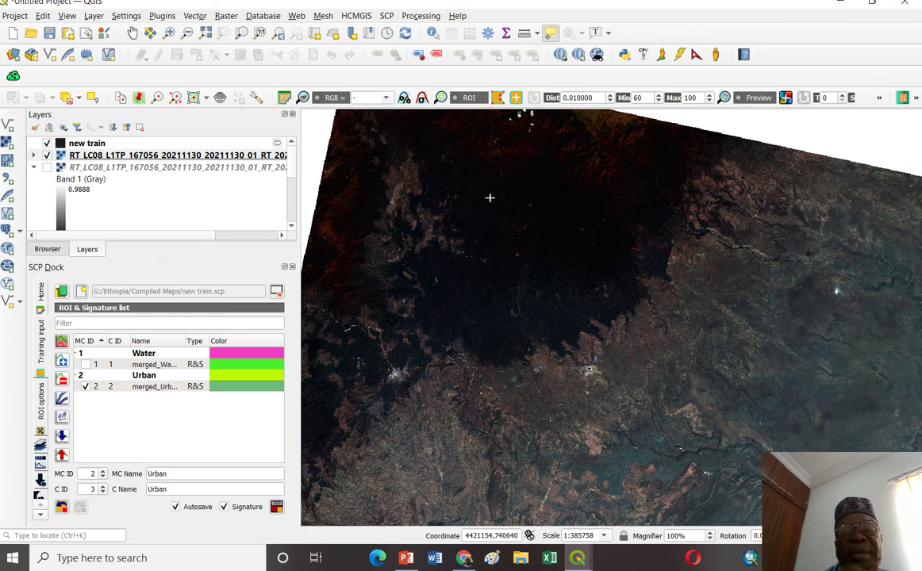
left_click(533, 186)
left_click(573, 200)
left_click(576, 218)
left_click(566, 232)
left_click(528, 236)
right_click(514, 217)
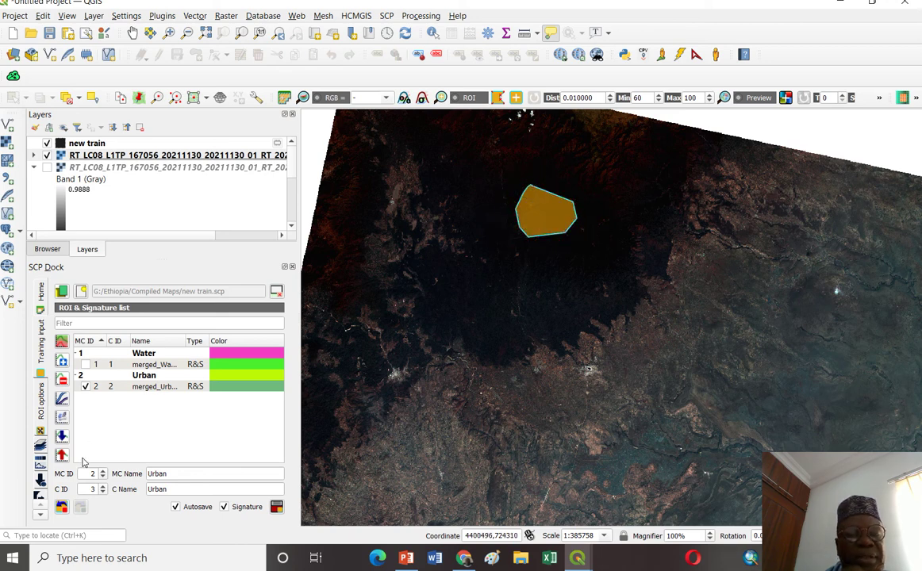
Step: Save the polygon to the signature list with both class names set to Vegetation, MC ID 3 and C ID 3
double_click(170, 475)
type("Vegetation")
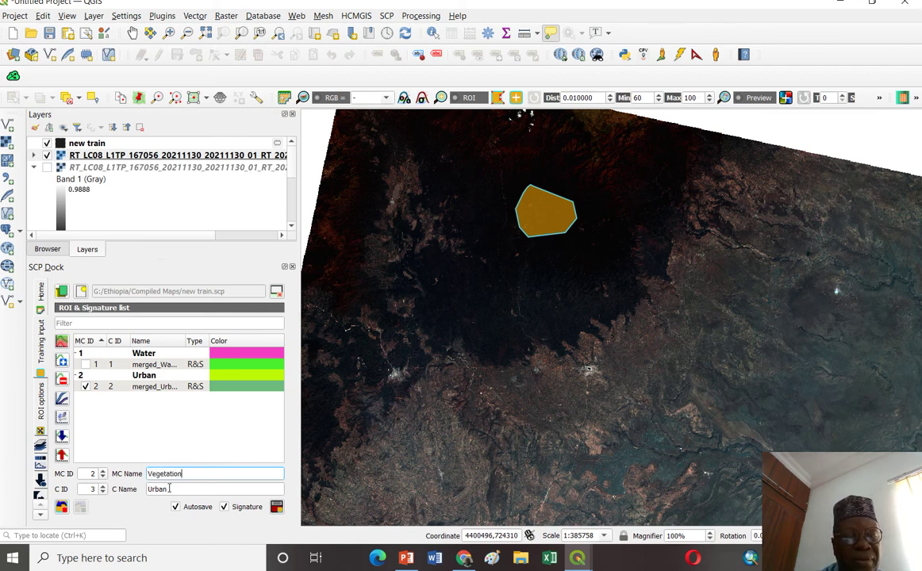
double_click(149, 489)
type("Vegetation")
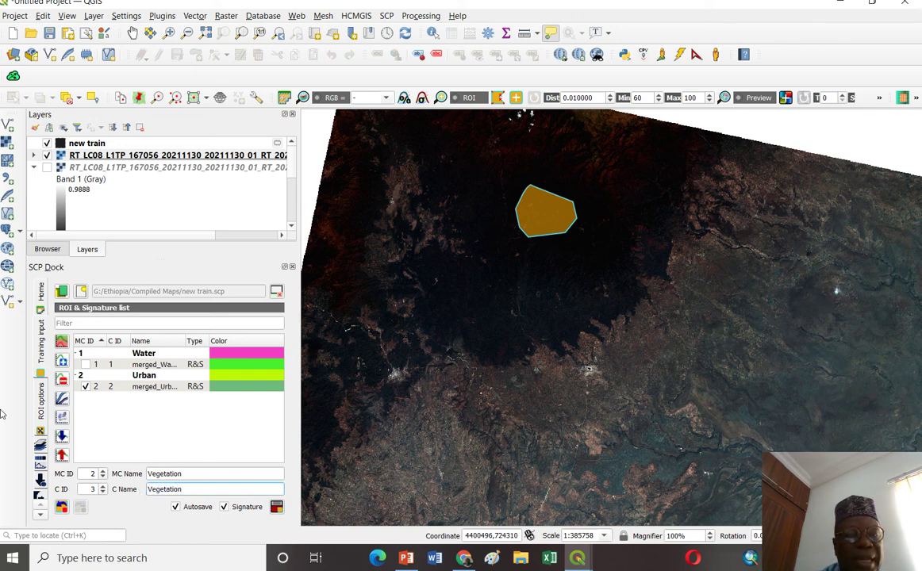
double_click(92, 474)
type("3")
double_click(92, 490)
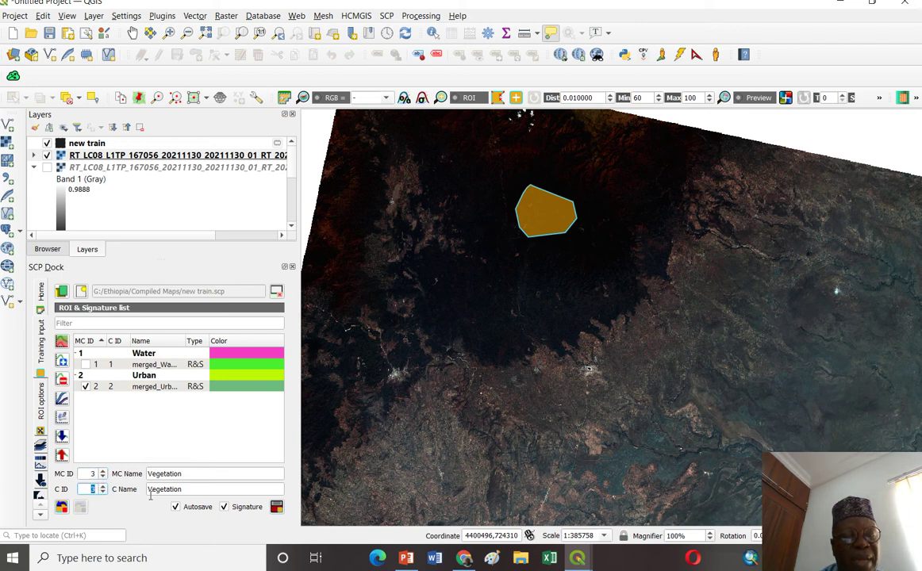
left_click(275, 508)
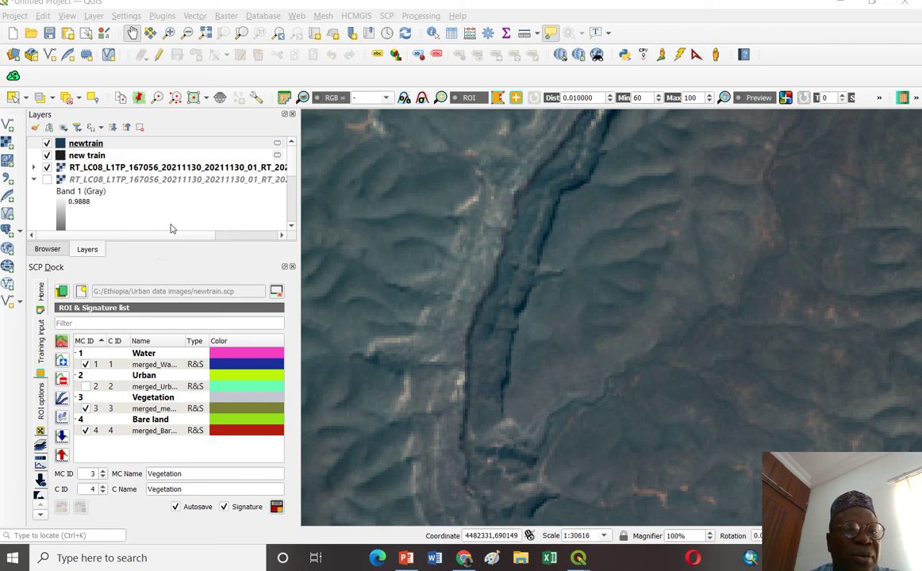
Step: View the full extent of the newtrain layer to see its training polygons over the Landsat scene
left_click(96, 146)
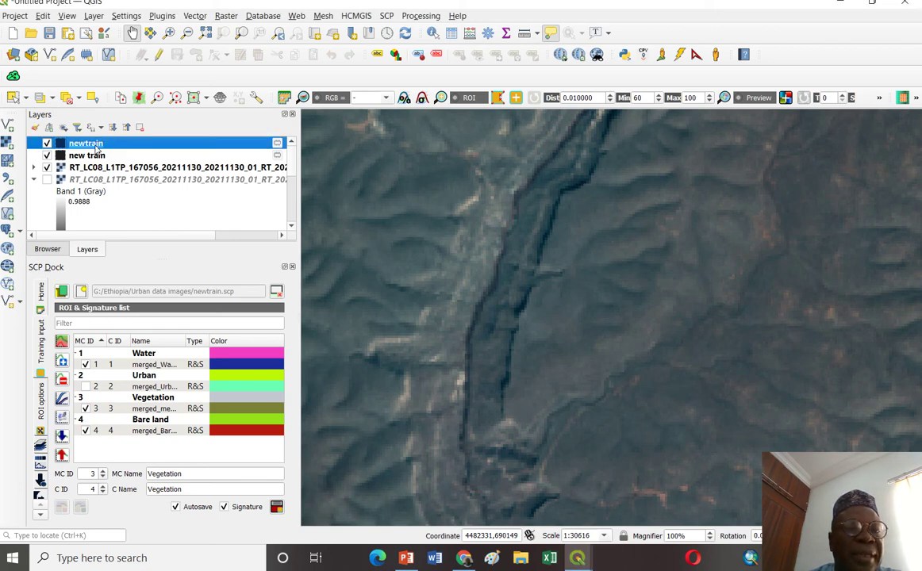
right_click(96, 146)
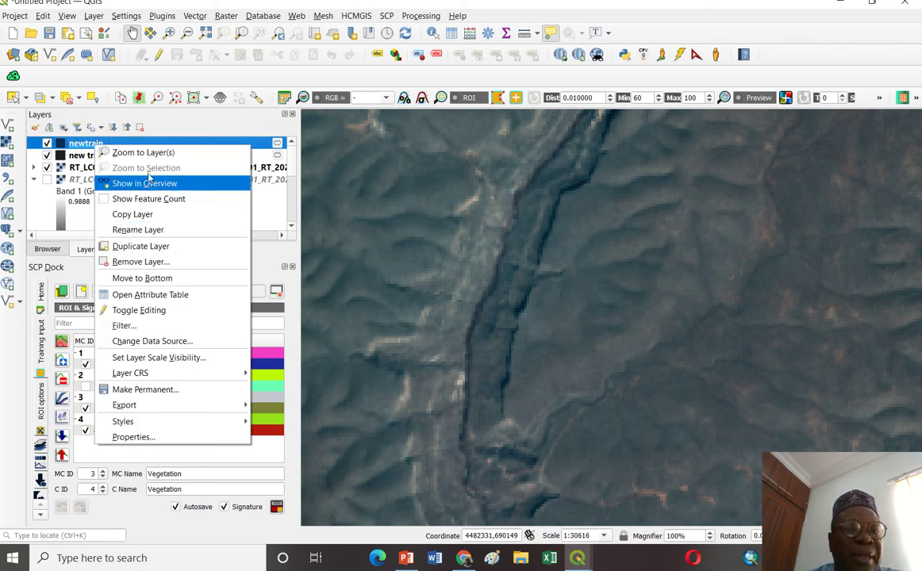
left_click(143, 152)
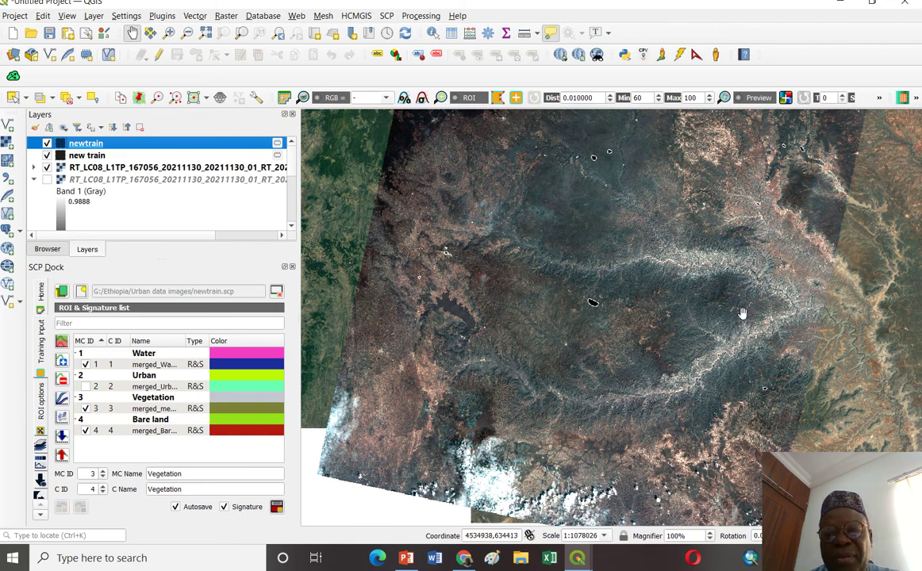
left_click_drag(673, 284, 618, 335)
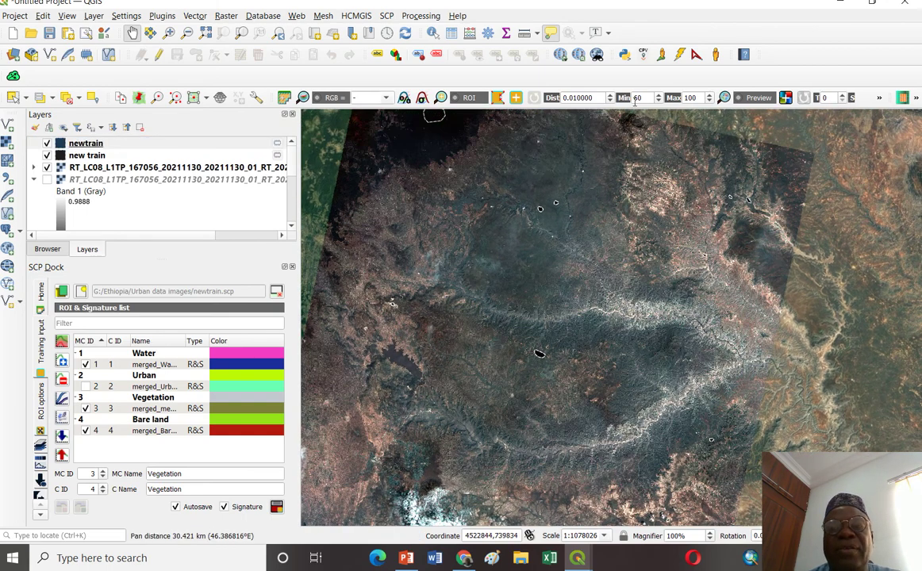
Step: Open the Semi-Automatic Classification Plugin's Classification tool for band processing
left_click(387, 16)
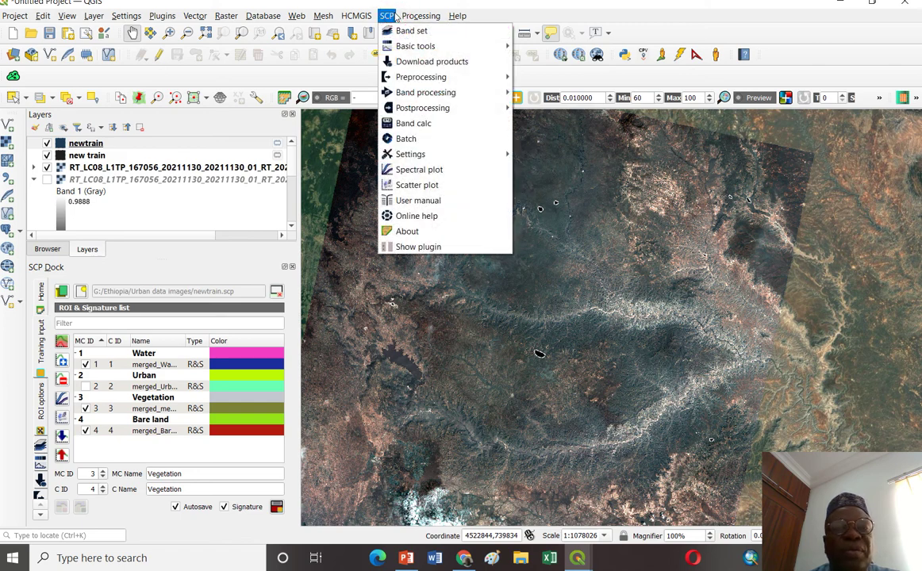
mouse_move(397, 46)
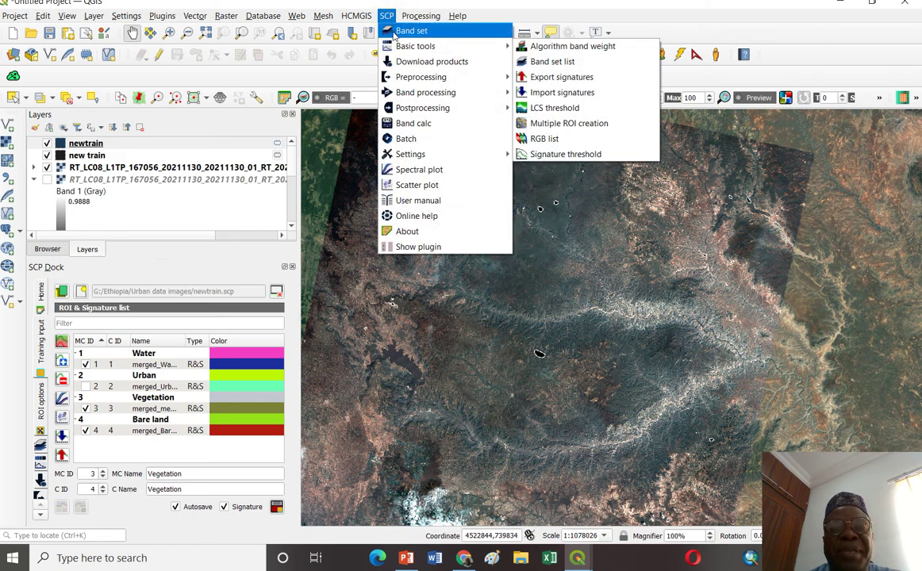
mouse_move(420, 81)
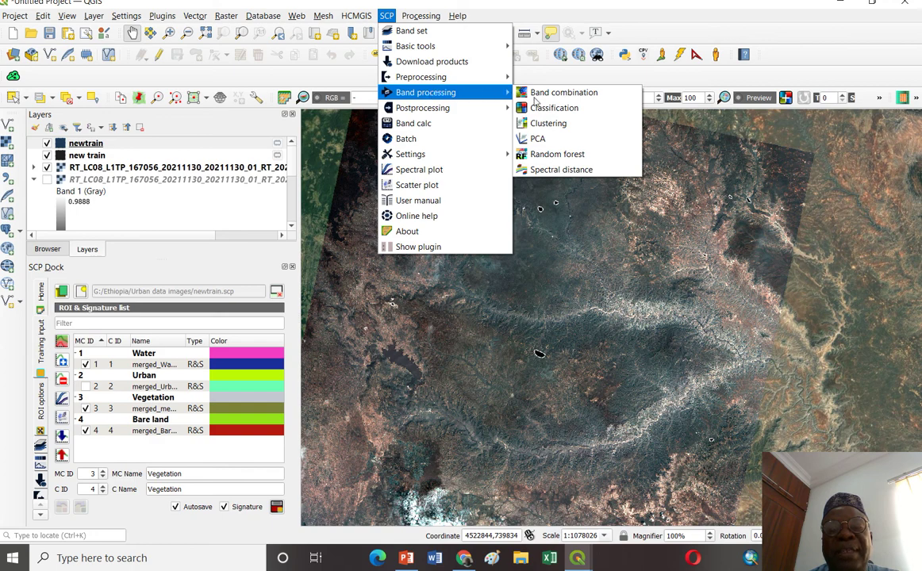
left_click(556, 109)
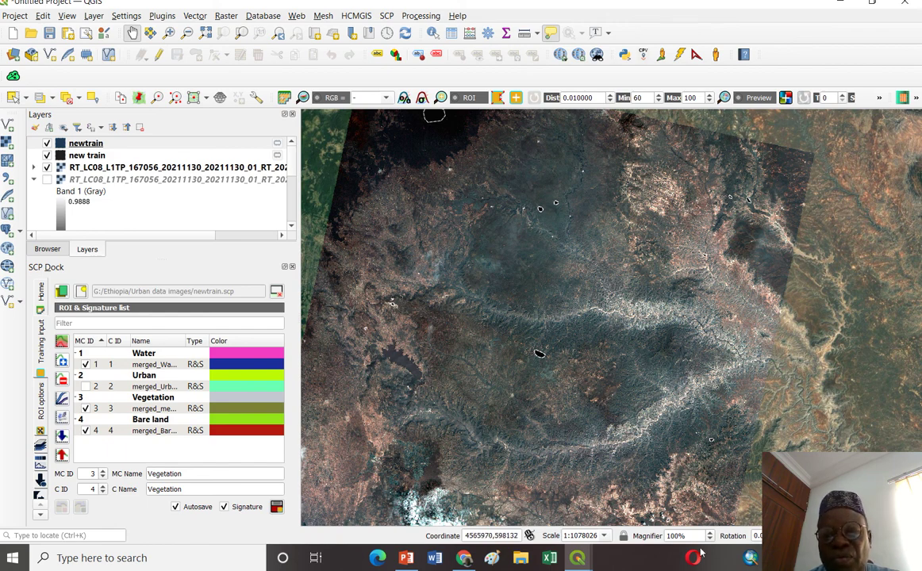
left_click(387, 16)
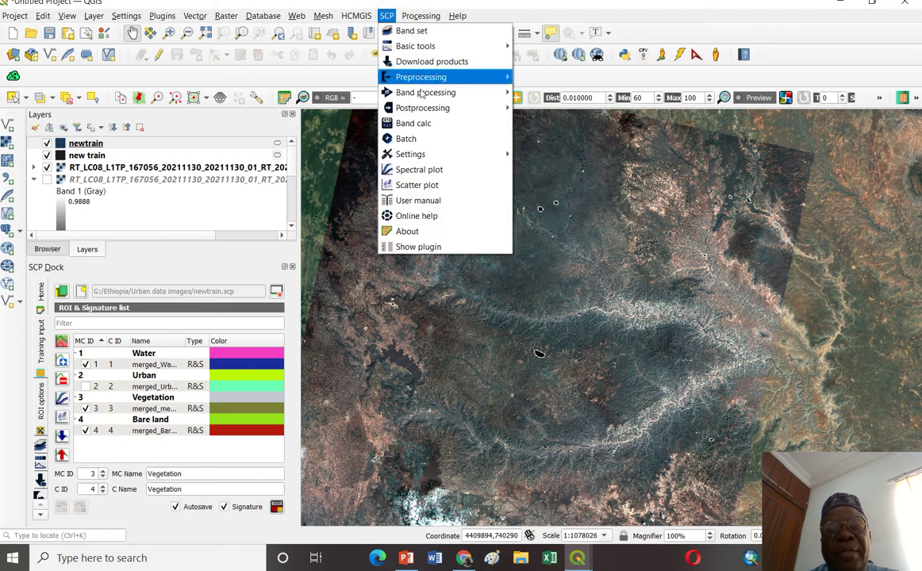
mouse_move(423, 93)
left_click(530, 109)
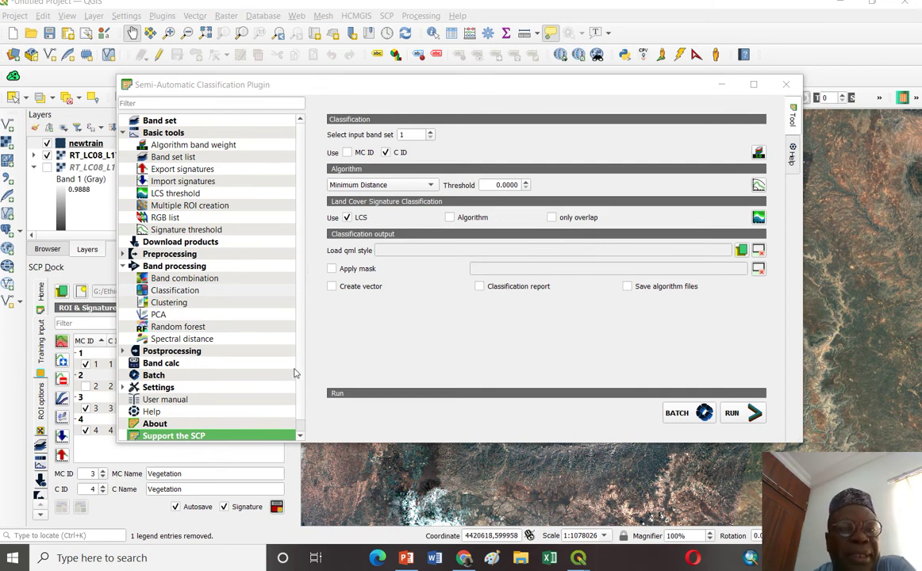
Step: Review the Band combination and Classification tools and the available classification algorithms, keeping Minimum Distance selected
left_click(165, 280)
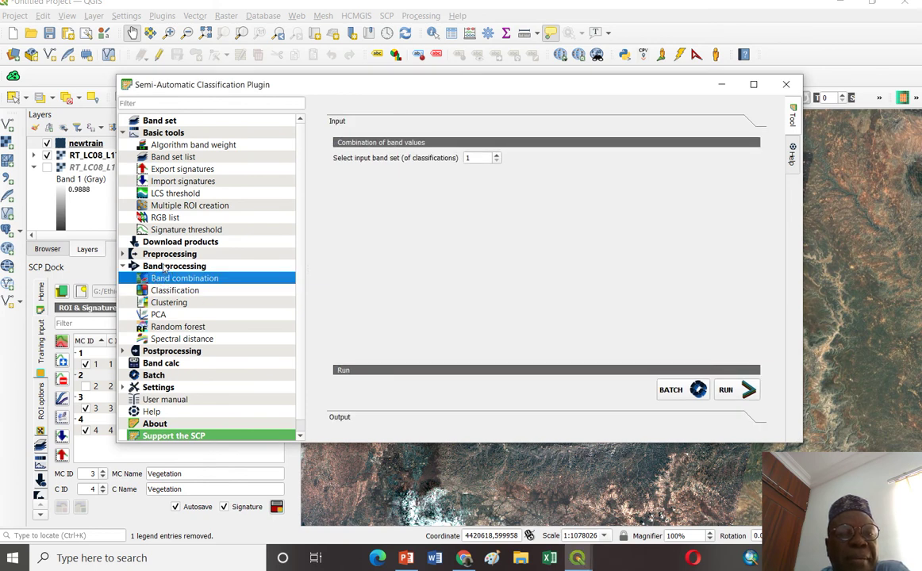
left_click(162, 291)
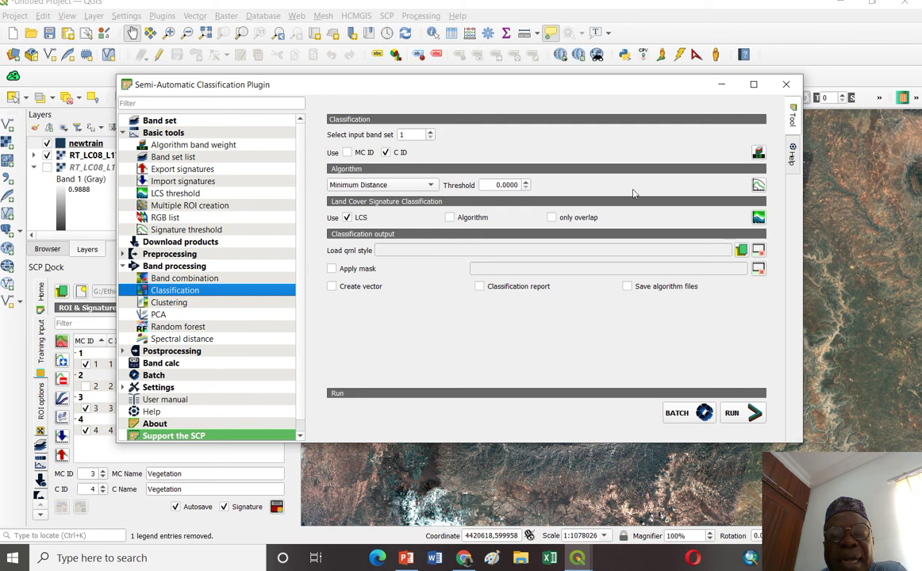
left_click(431, 185)
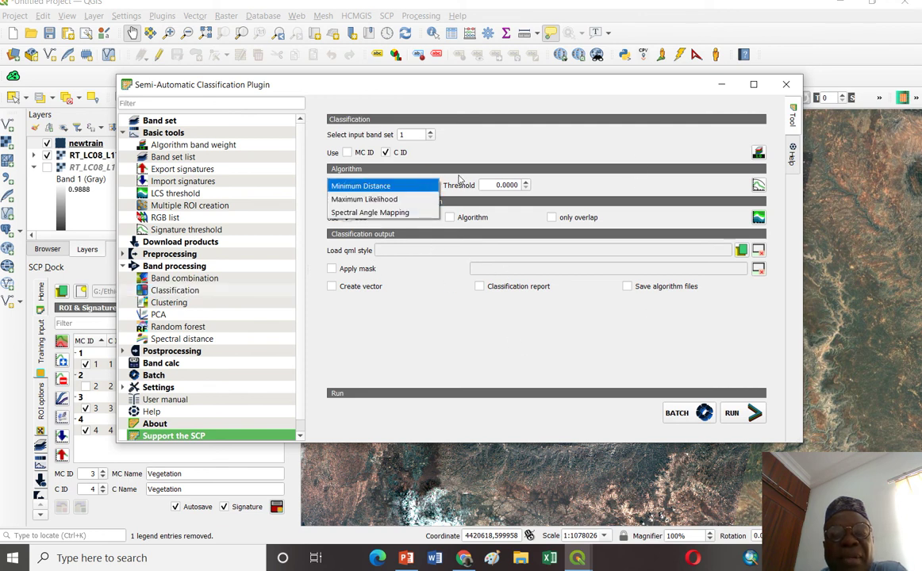
left_click(634, 155)
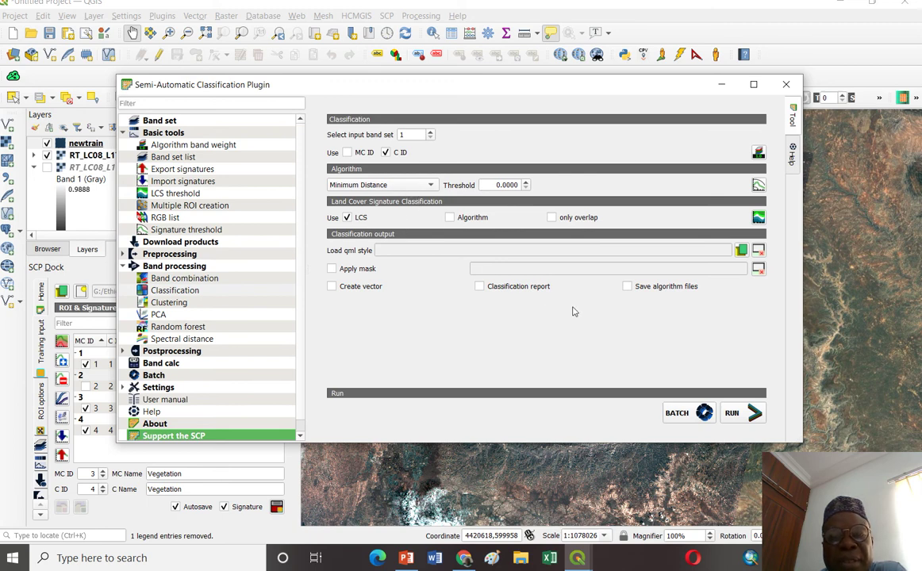
Step: Run the Minimum Distance classification and save the output as the TIF file finaalethiop in the Urban data images folder
left_click(734, 413)
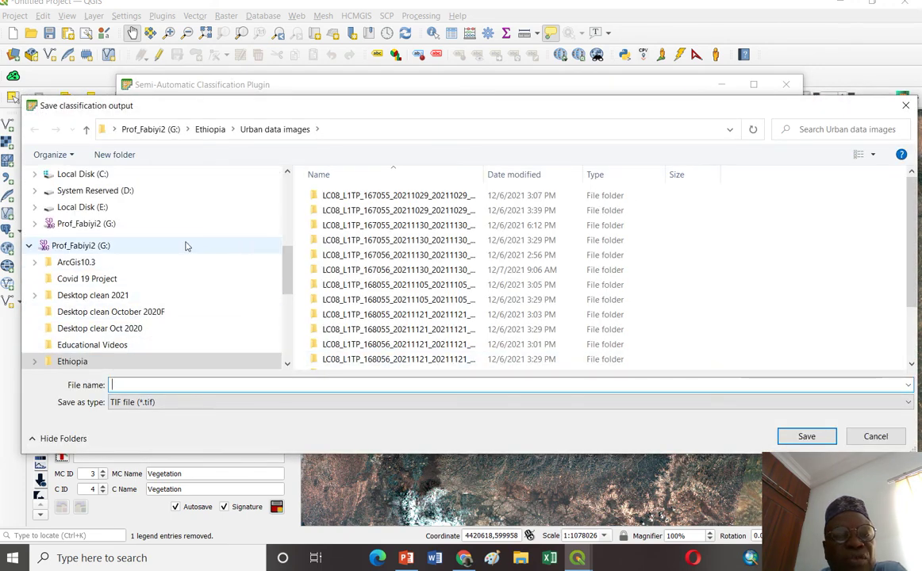
mouse_move(287, 268)
left_mouse_down()
mouse_move(288, 285)
mouse_move(288, 260)
left_mouse_up()
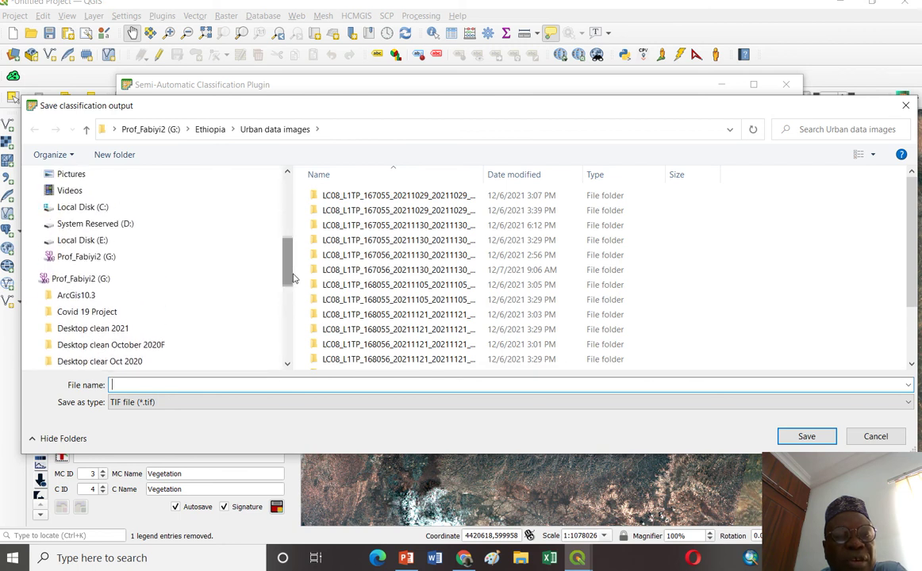
type("finaa")
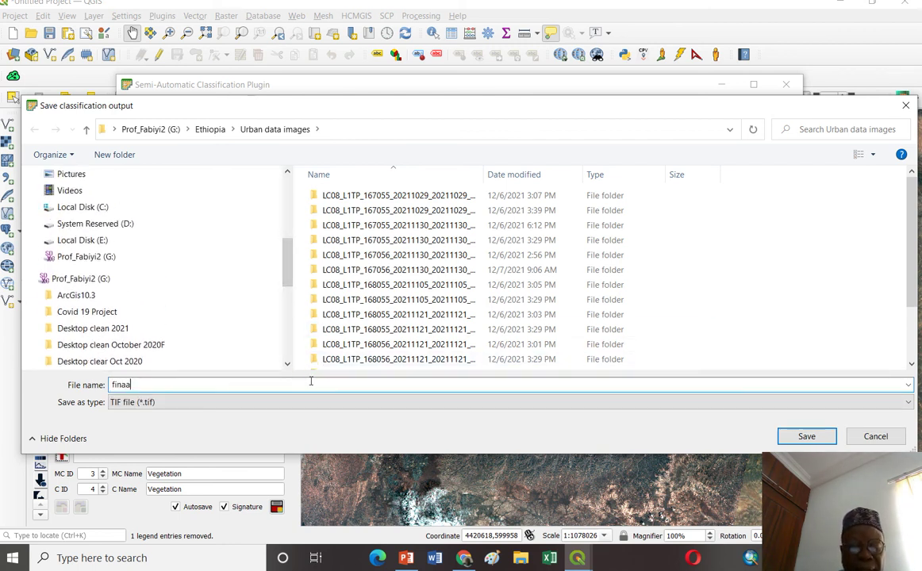
type("lethiop")
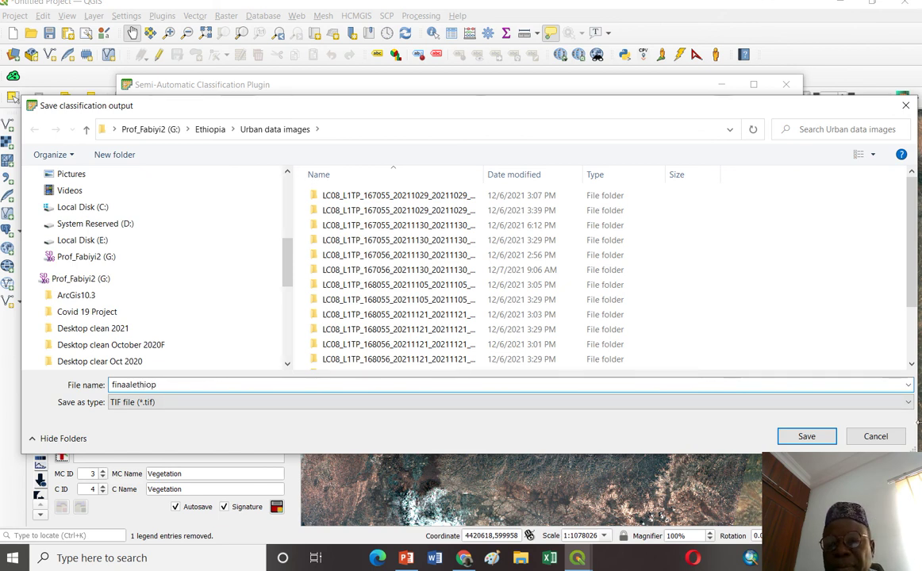
left_click(828, 439)
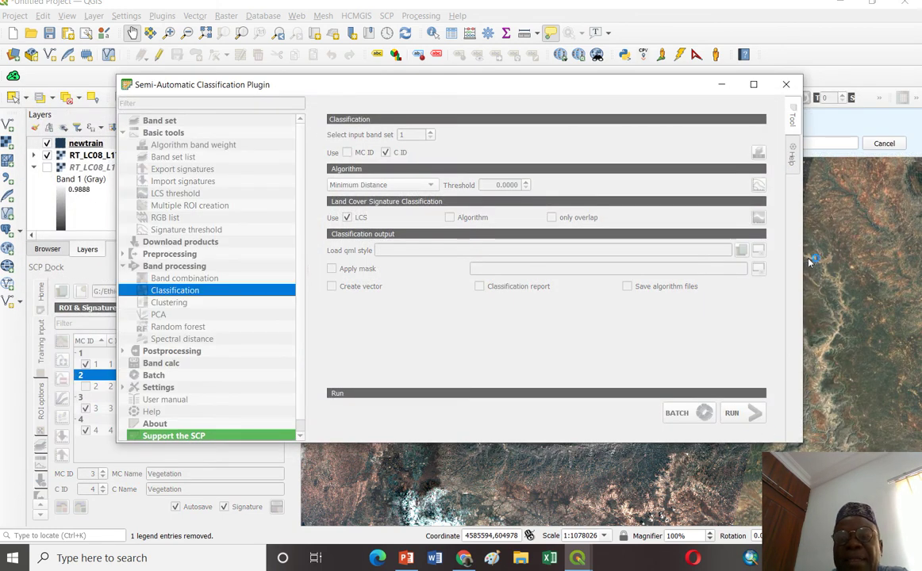
Step: Uncover the map, inspect the classified raster and its class legend, and briefly compare it with the Google Satellite basemap
left_click_drag(655, 85, 635, 290)
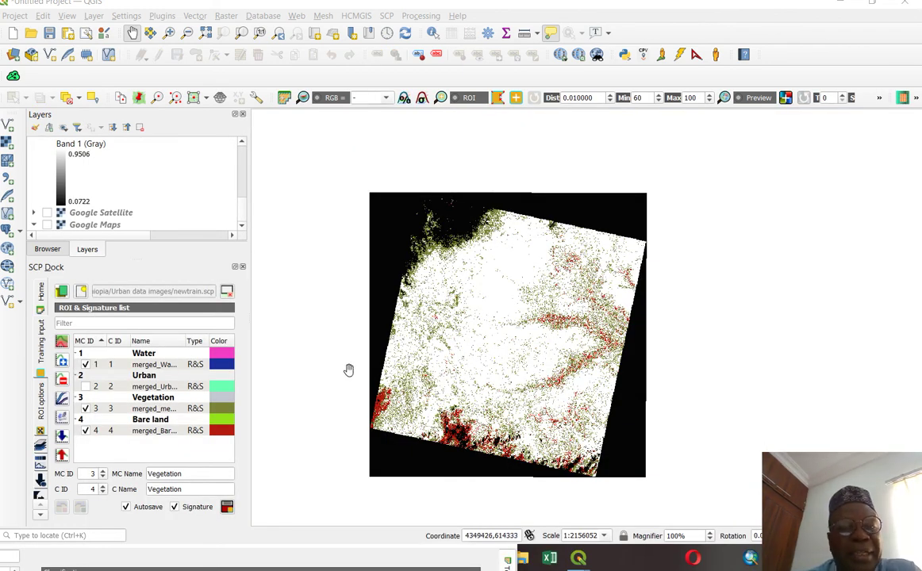
left_click_drag(248, 284, 301, 267)
left_click_drag(291, 213, 293, 157)
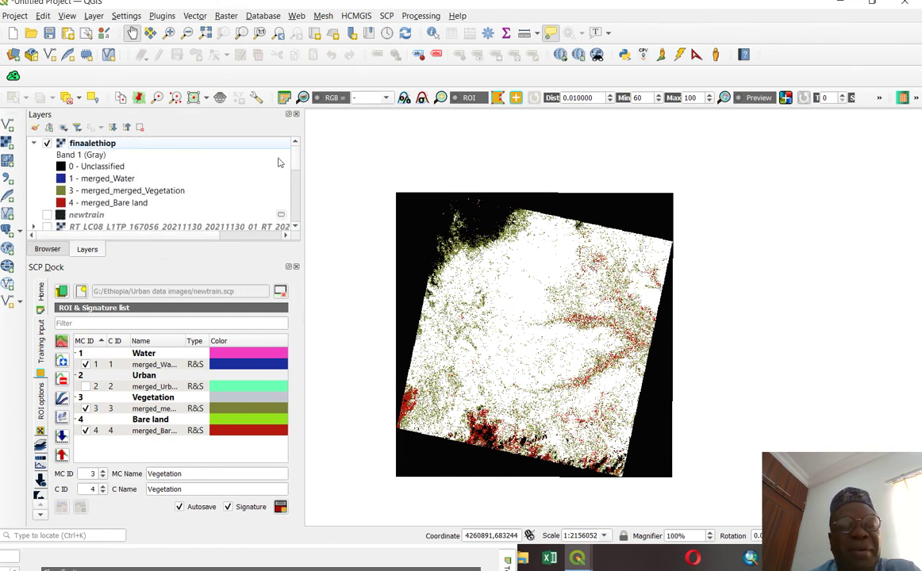
left_click_drag(294, 160, 292, 225)
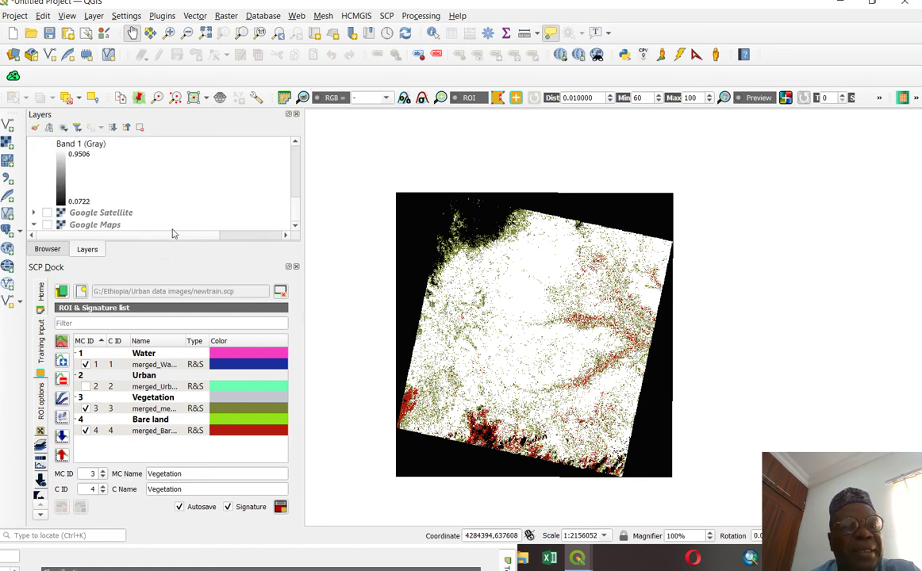
left_click(48, 214)
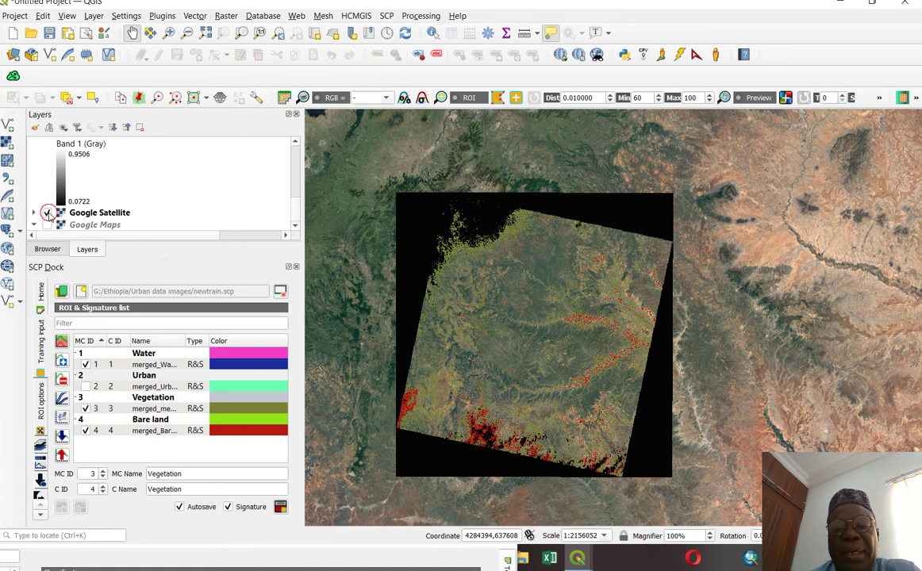
left_click(48, 213)
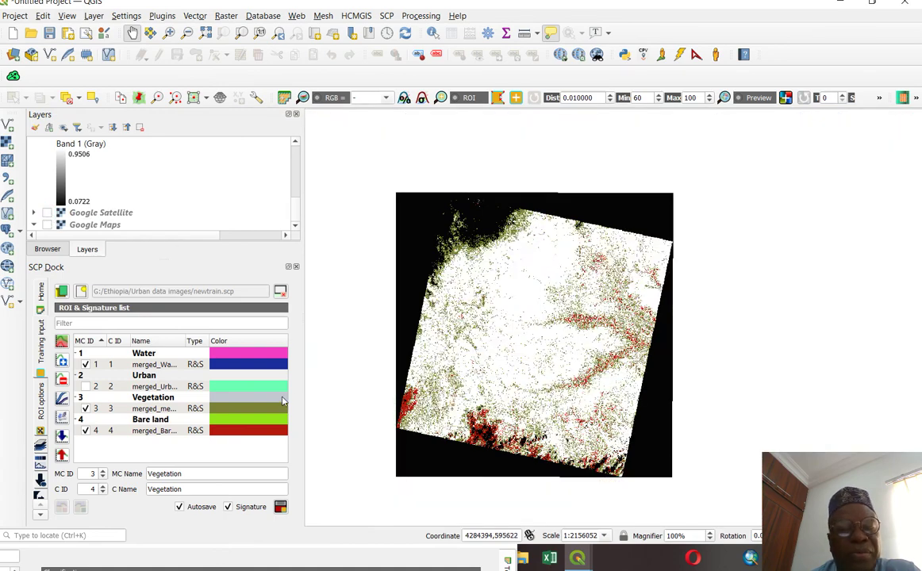
Step: Widen the ROI and signature list, and examine the distribution of classes across the classified raster, both close up and at full extent
left_click_drag(301, 366, 340, 367)
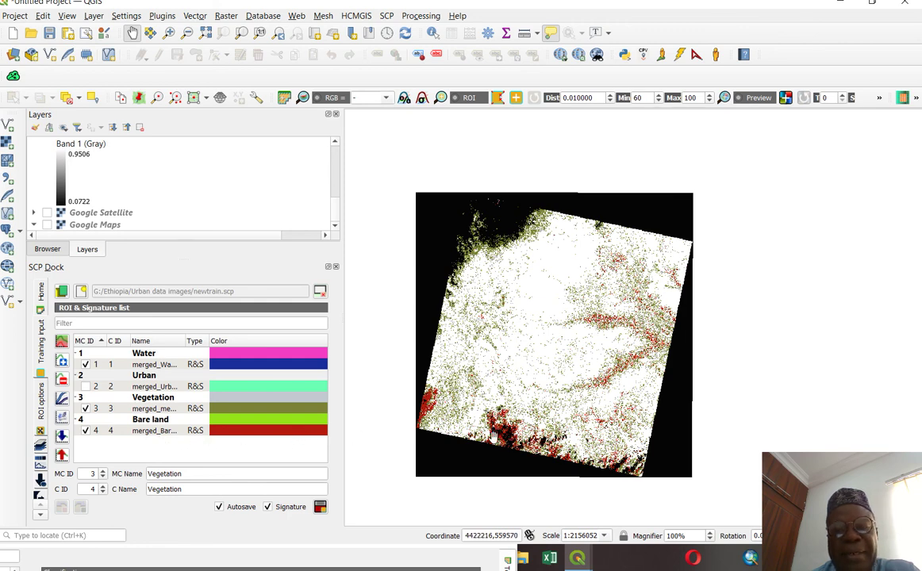
scroll(599, 343, "up", 2)
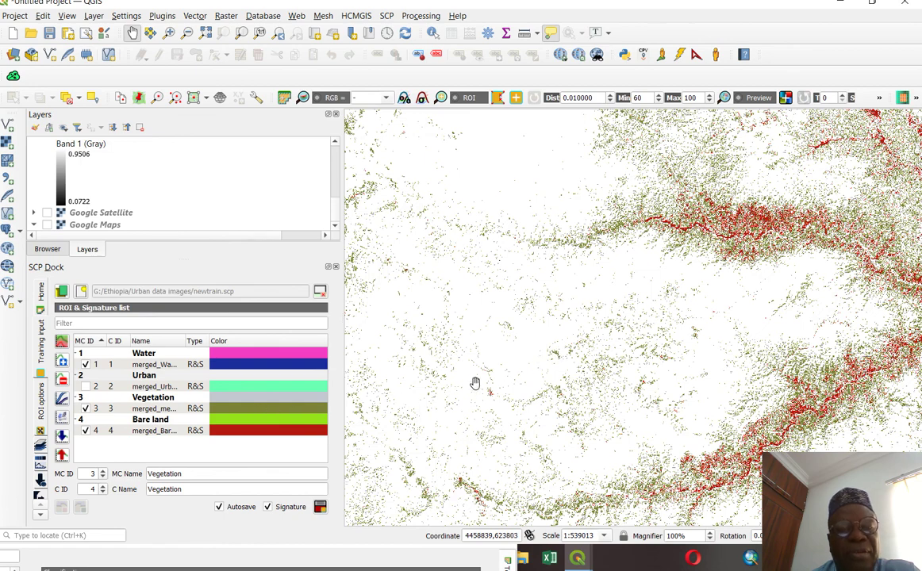
scroll(550, 293, "down", 1)
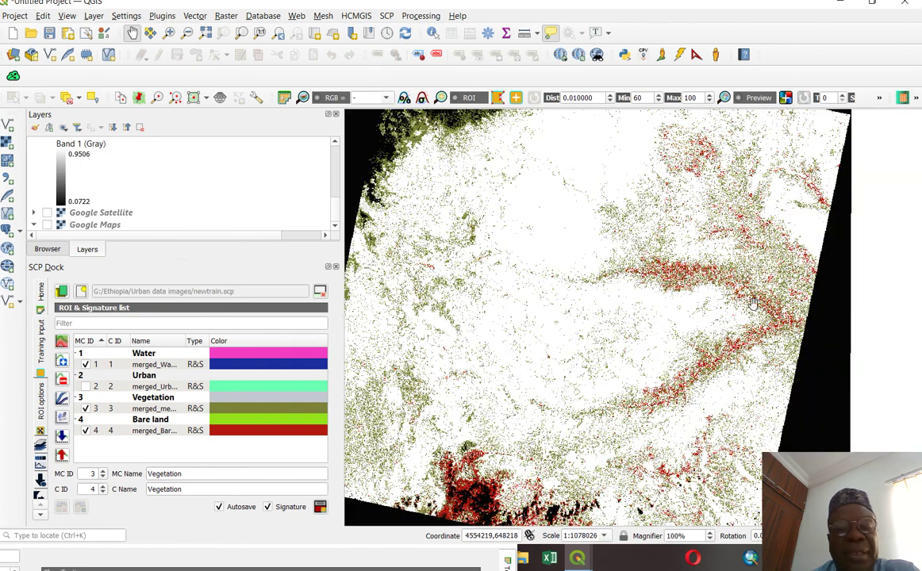
left_click_drag(624, 304, 620, 330)
scroll(609, 316, "down", 1)
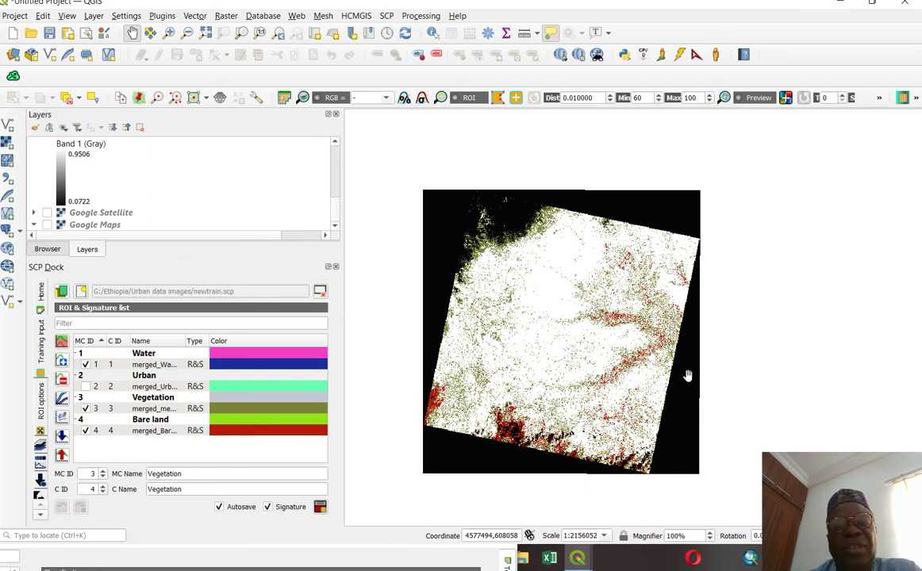
left_click_drag(519, 341, 469, 312)
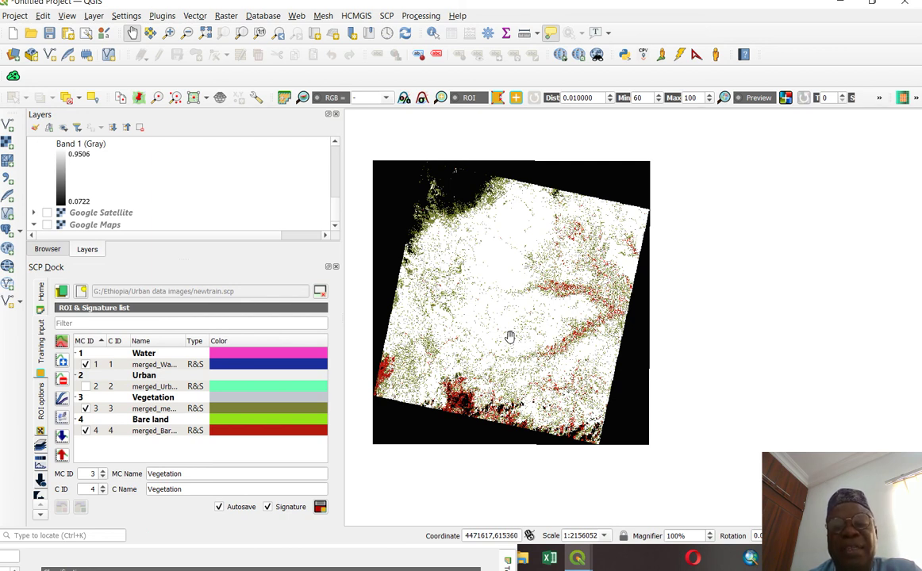
left_click_drag(527, 294, 595, 285)
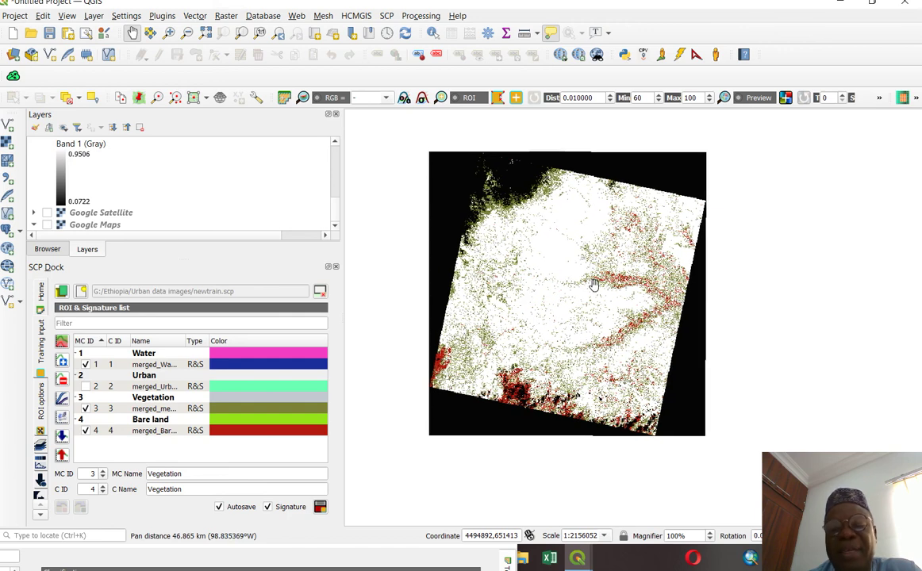
left_click_drag(593, 287, 569, 302)
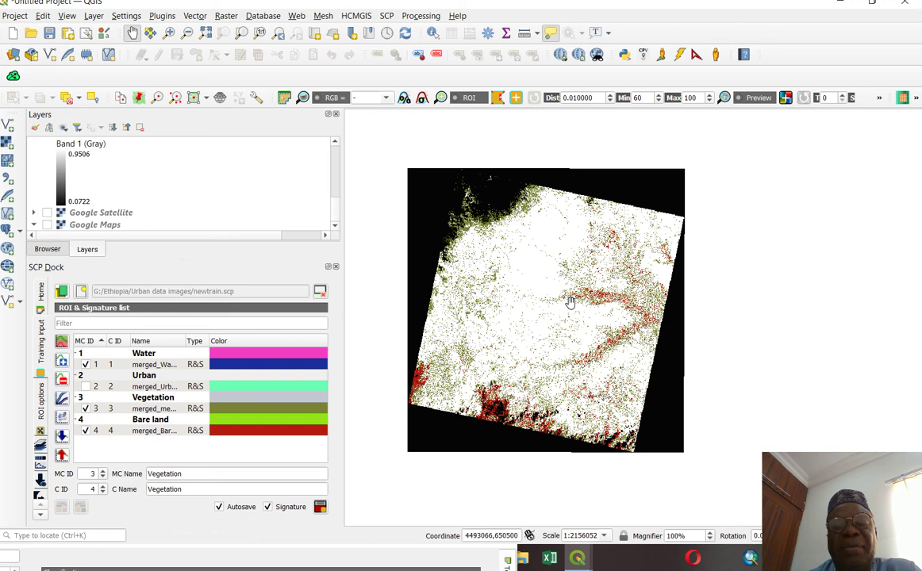